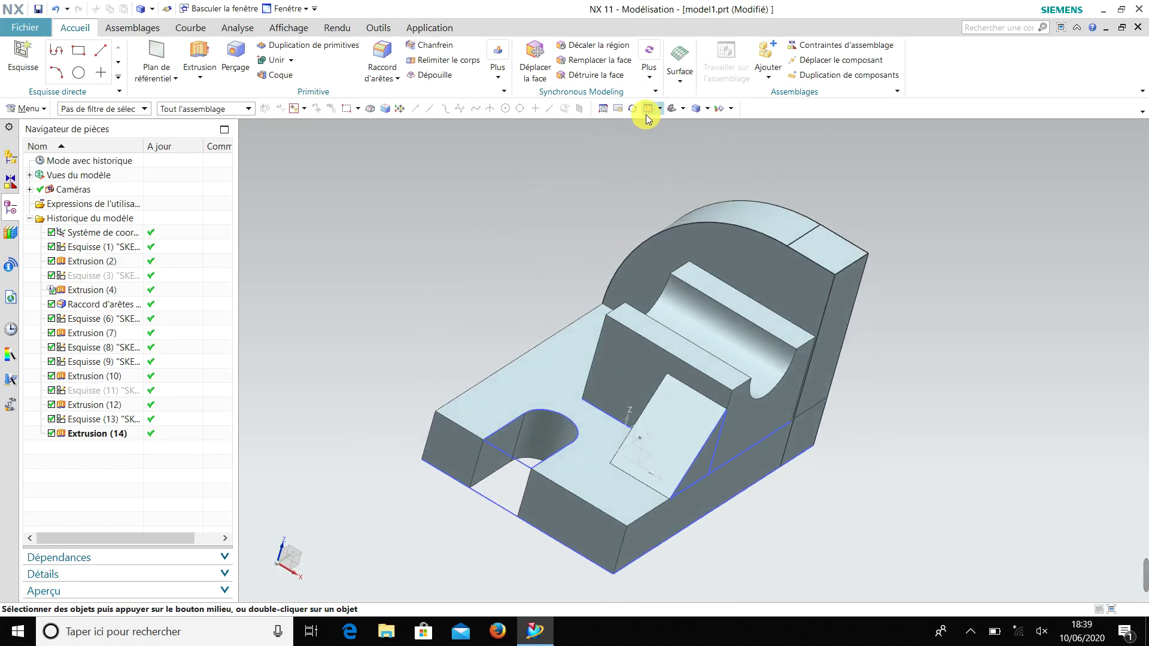
Step: Create a new millimetre model part, model2.prt, and start a sketch on the horizontal XY plane
middle_drag(590, 282, 372, 200)
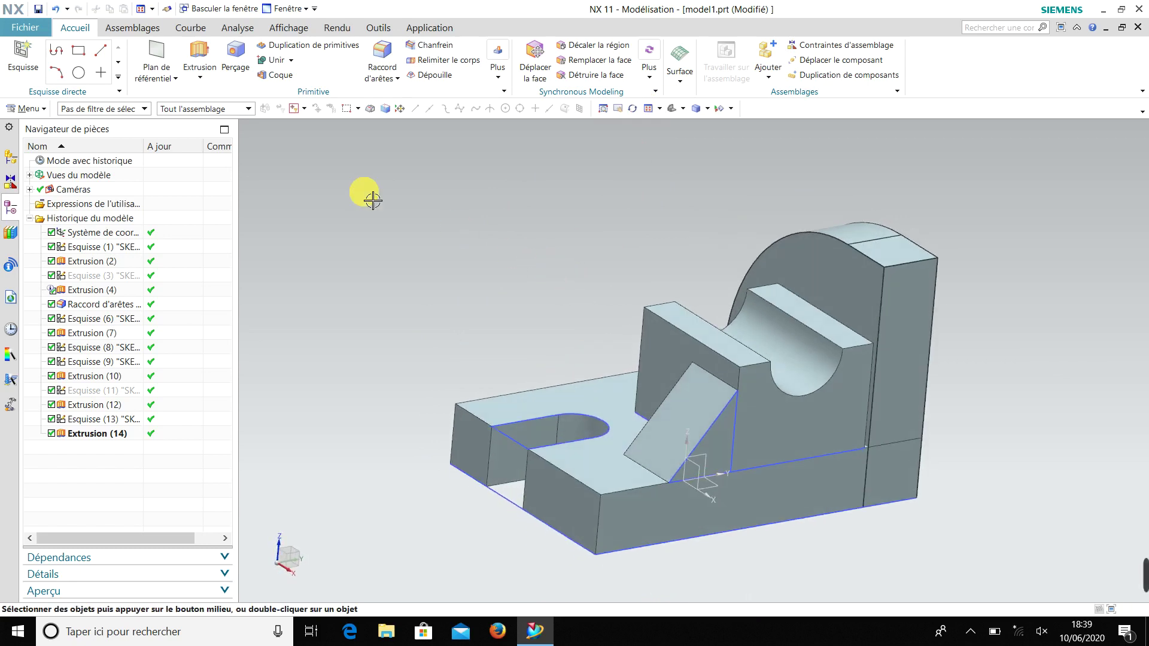
click(32, 27)
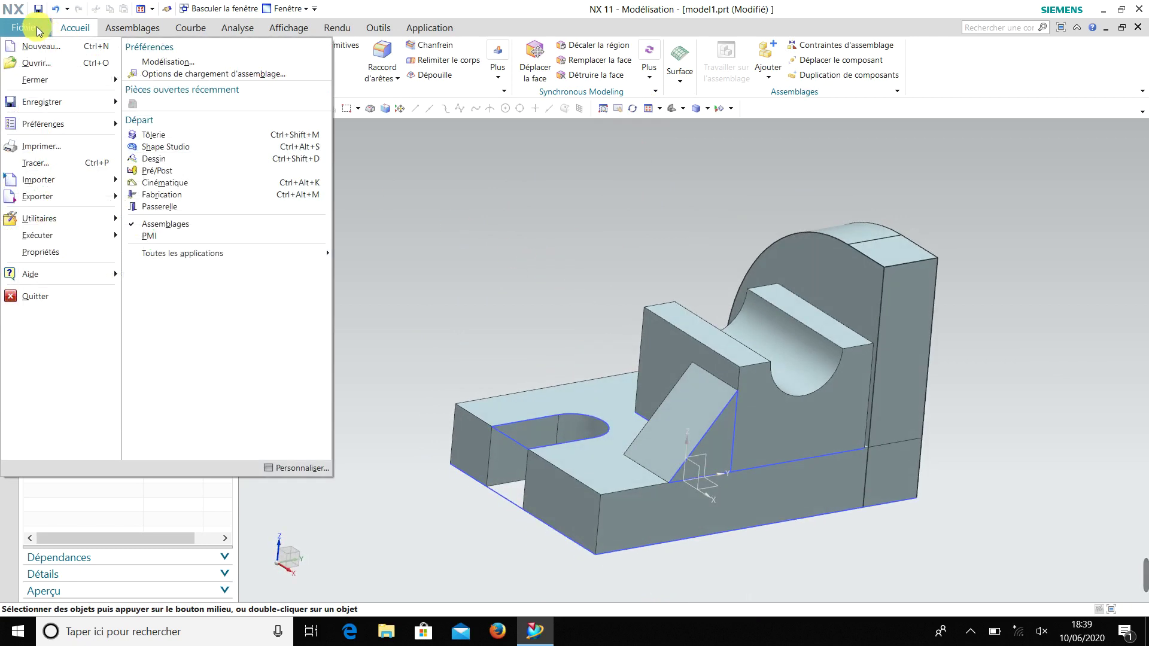
click(37, 60)
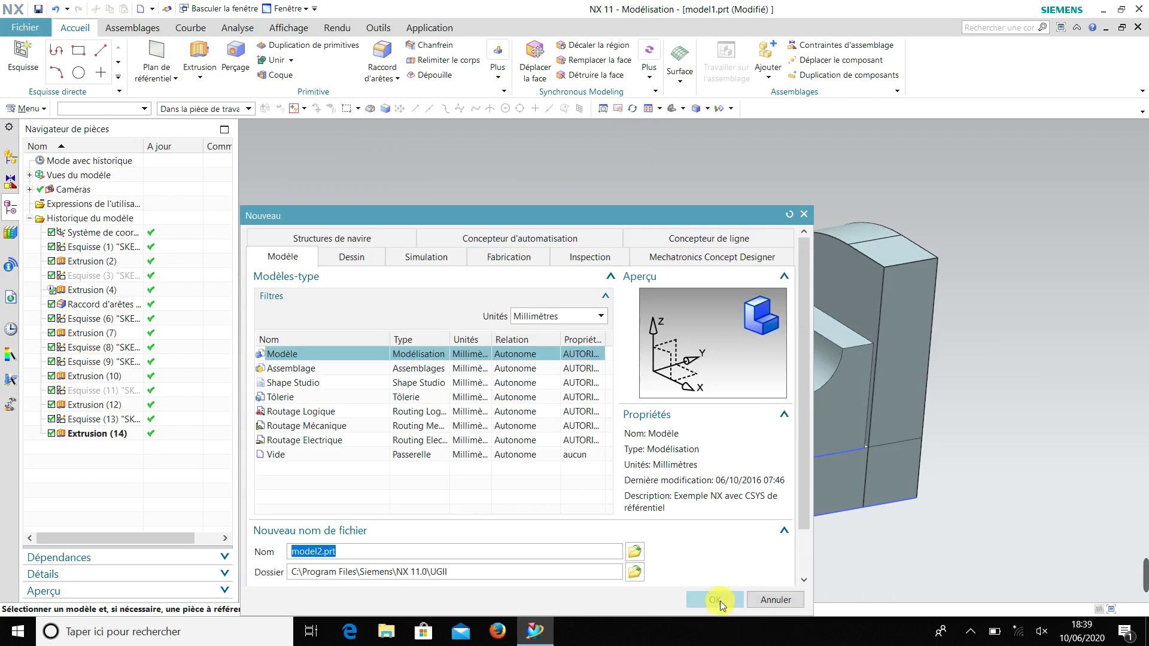
click(718, 601)
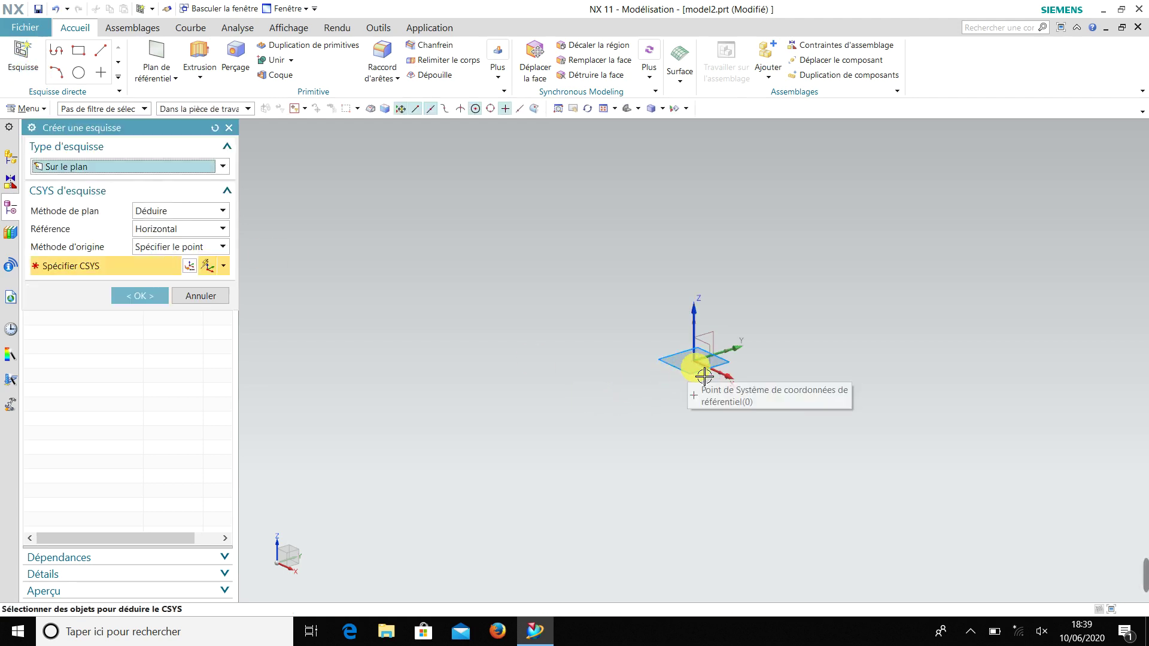
click(148, 295)
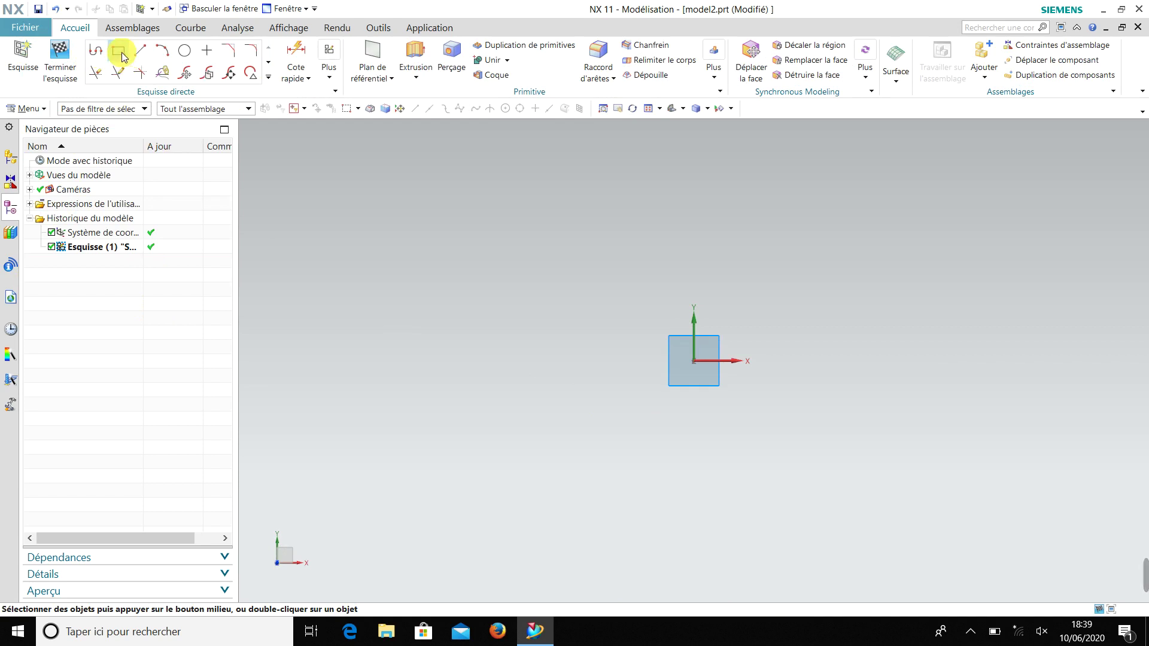
Step: Sketch a centre-based rectangle about the origin, about 100 mm wide and 86 mm high
click(120, 52)
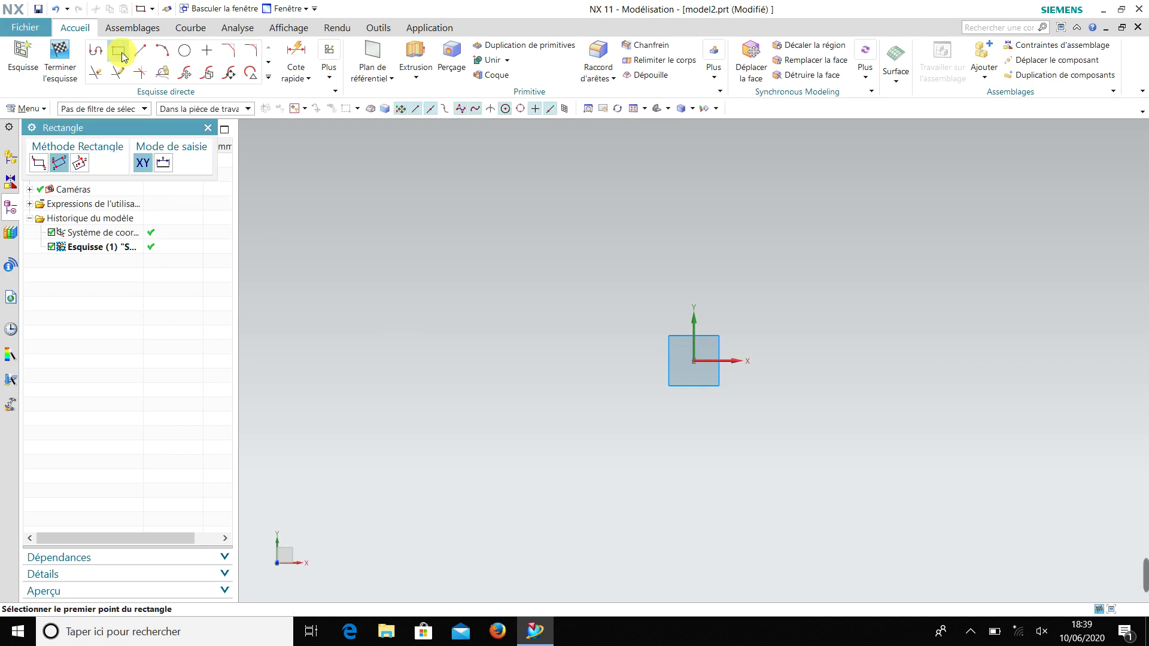
click(80, 164)
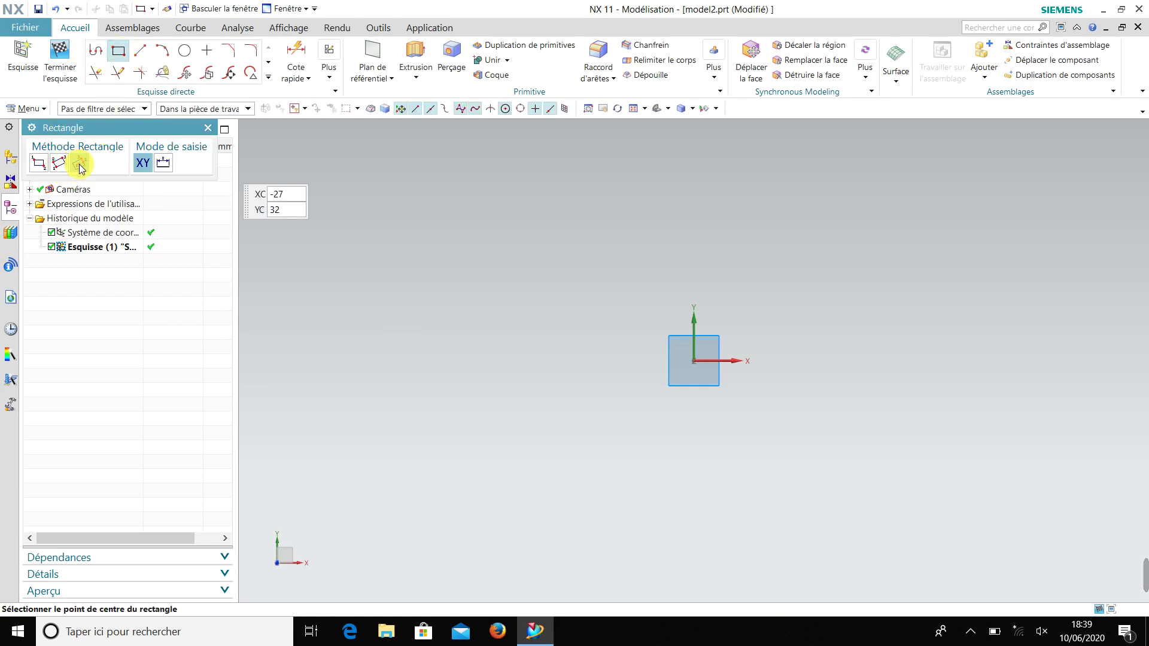
click(693, 361)
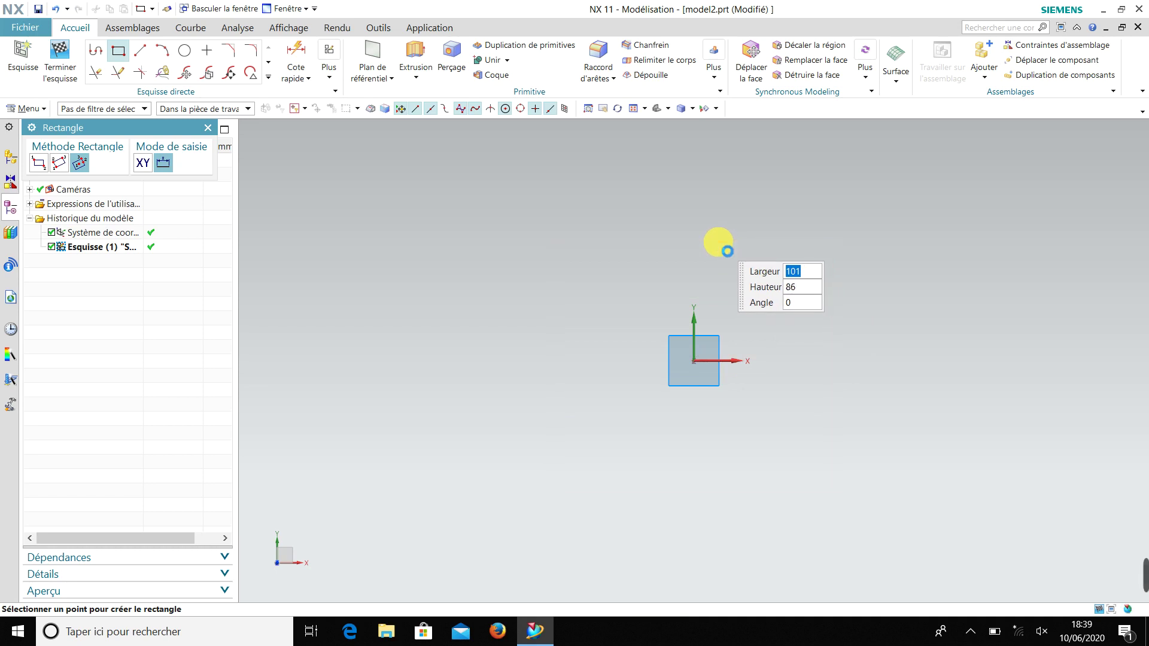
click(726, 242)
click(208, 129)
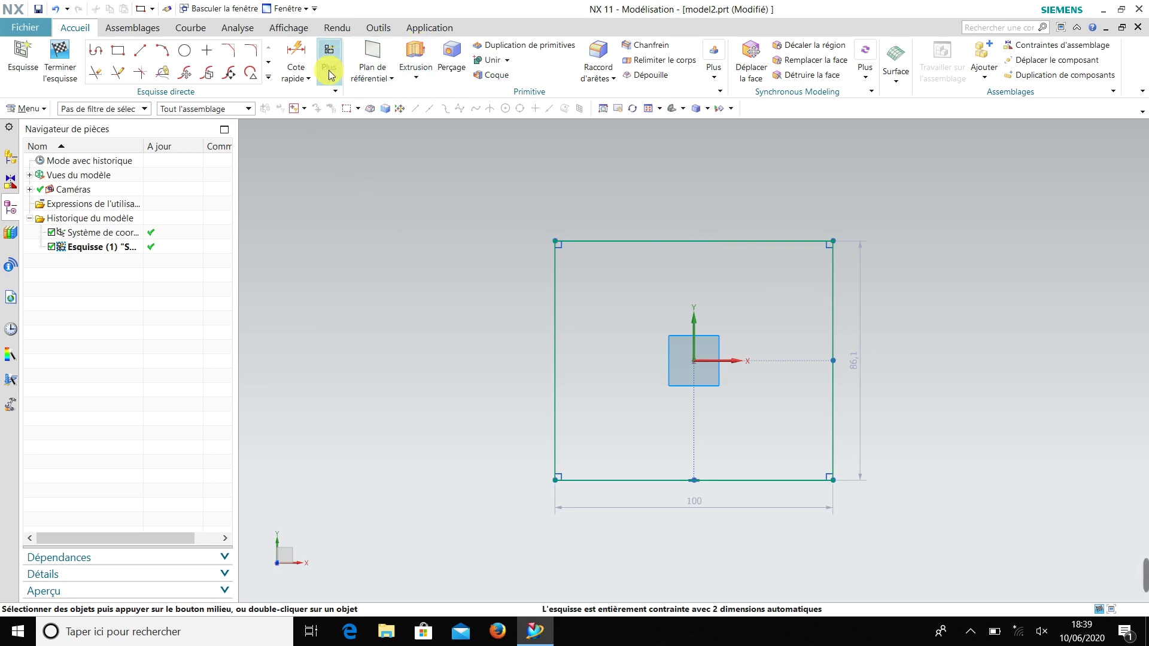
Step: Set the rectangle's width to 64 mm and its height to 96 mm with rapid dimensions
click(311, 76)
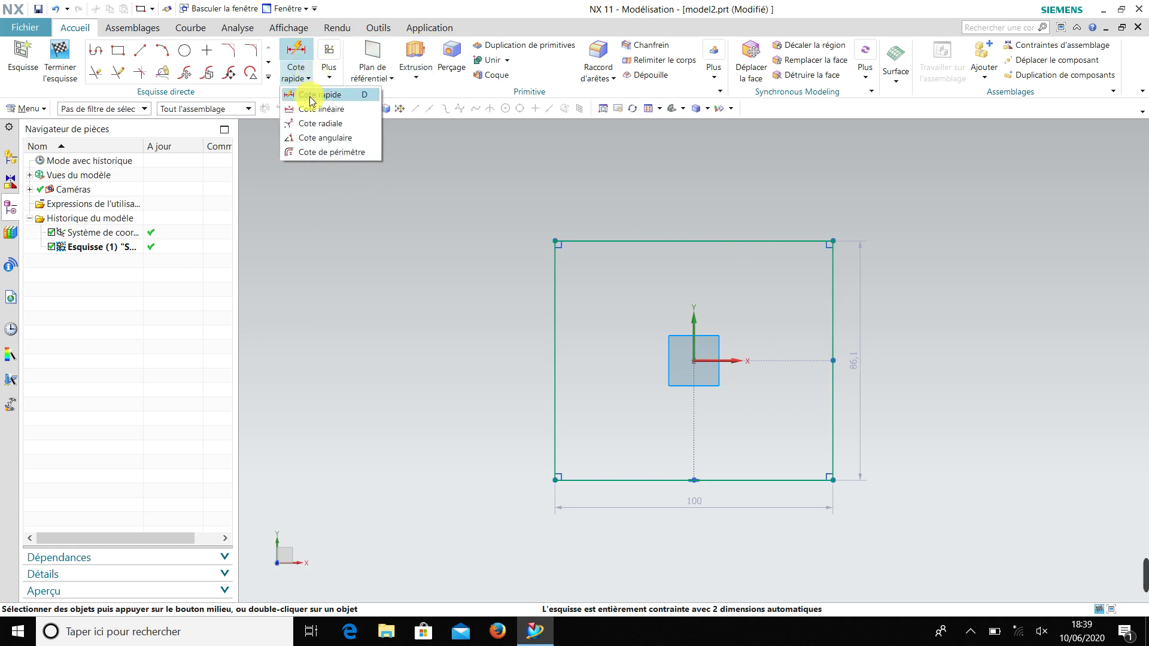
click(308, 97)
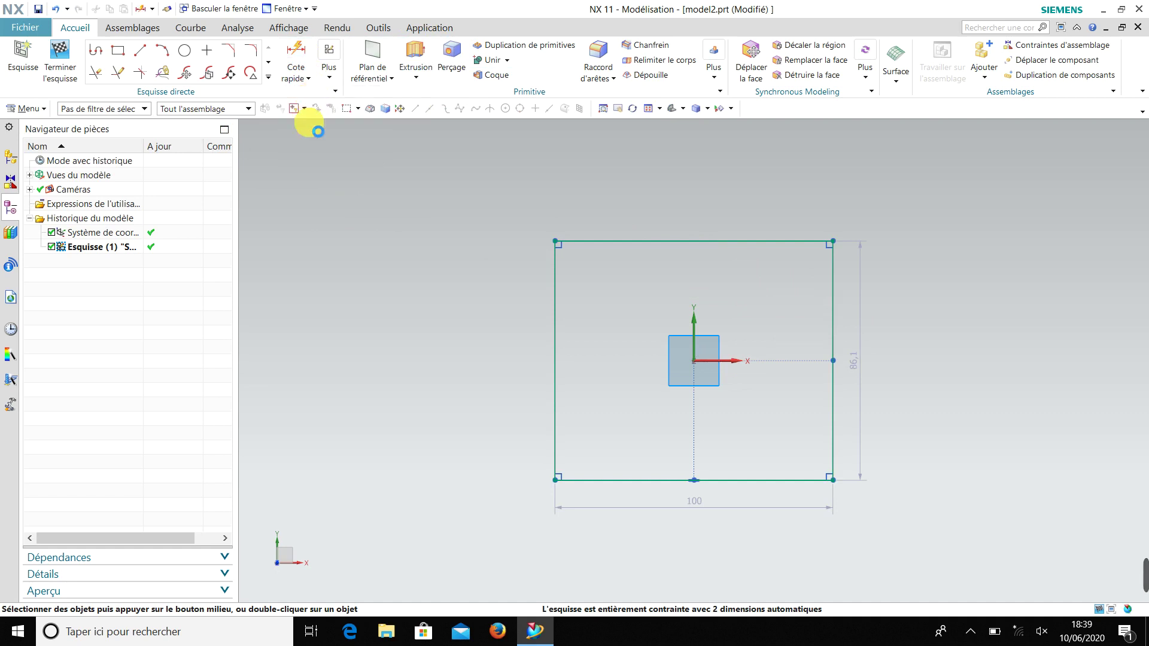
click(706, 512)
click(706, 512)
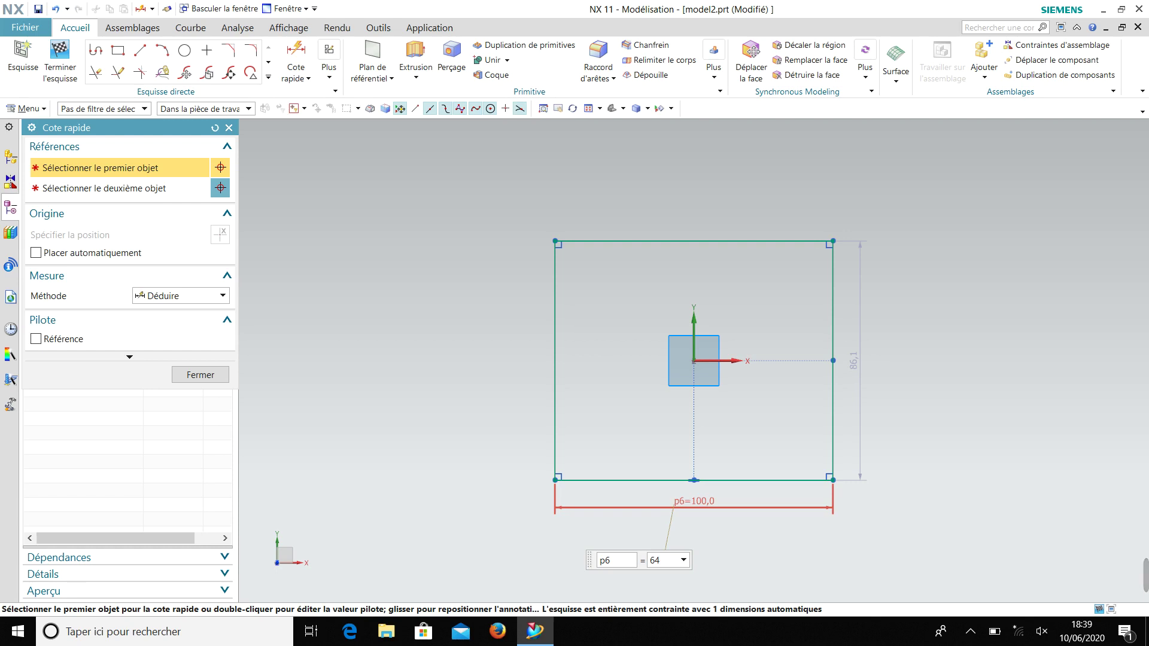
text(64)
key(Return)
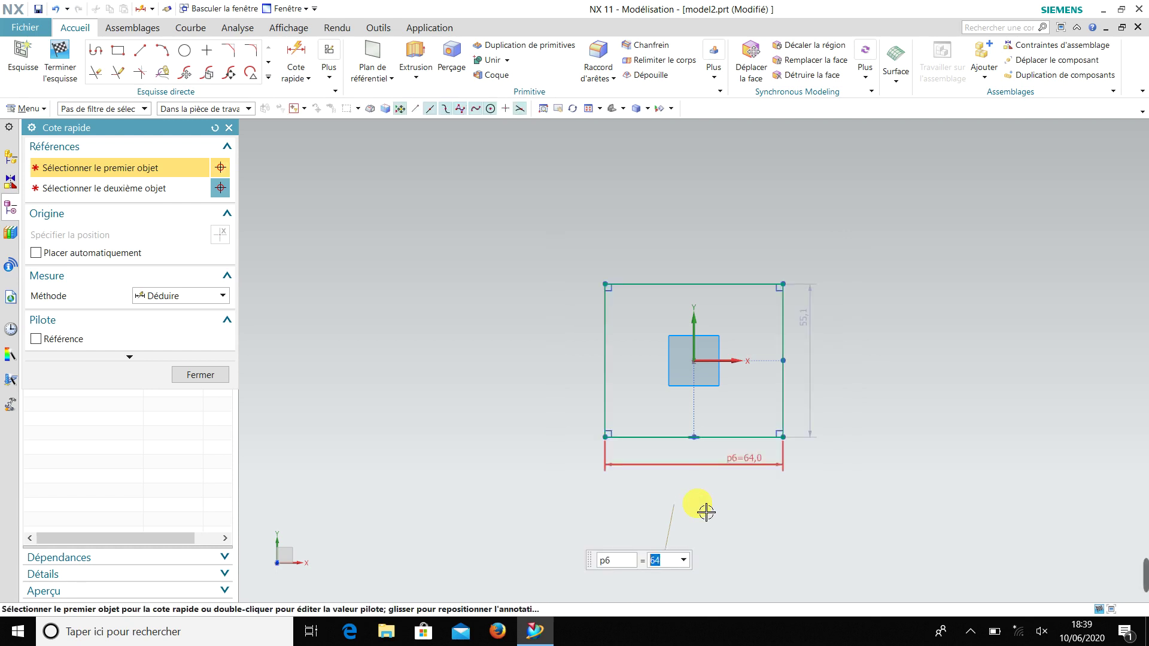
click(817, 328)
click(817, 328)
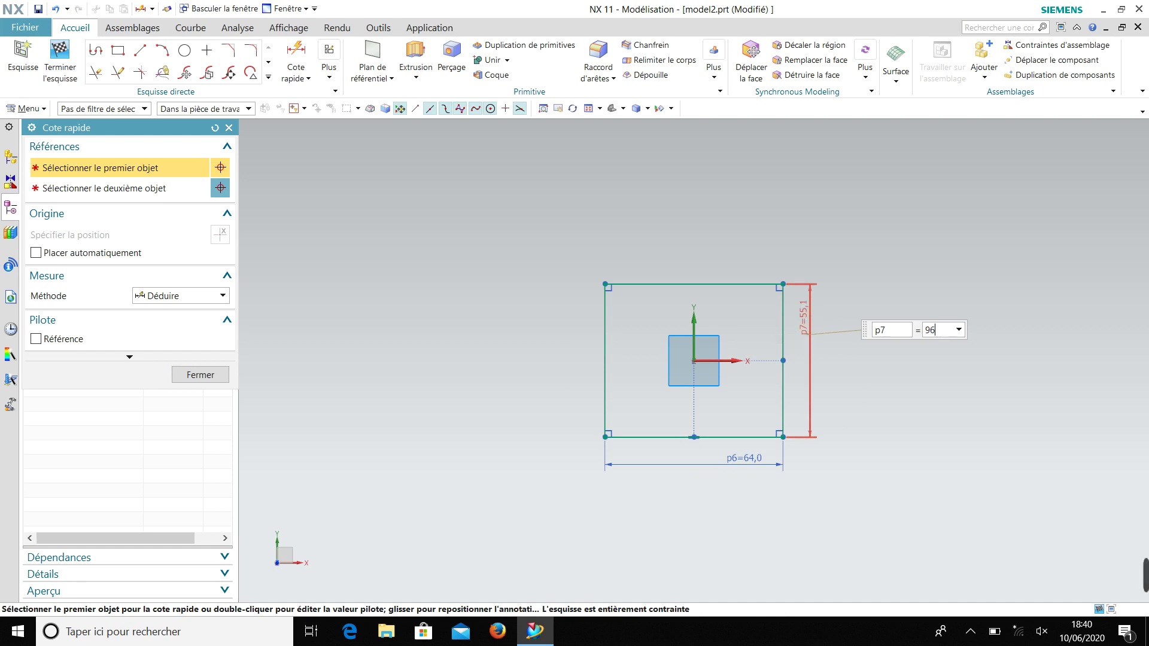
key(Return)
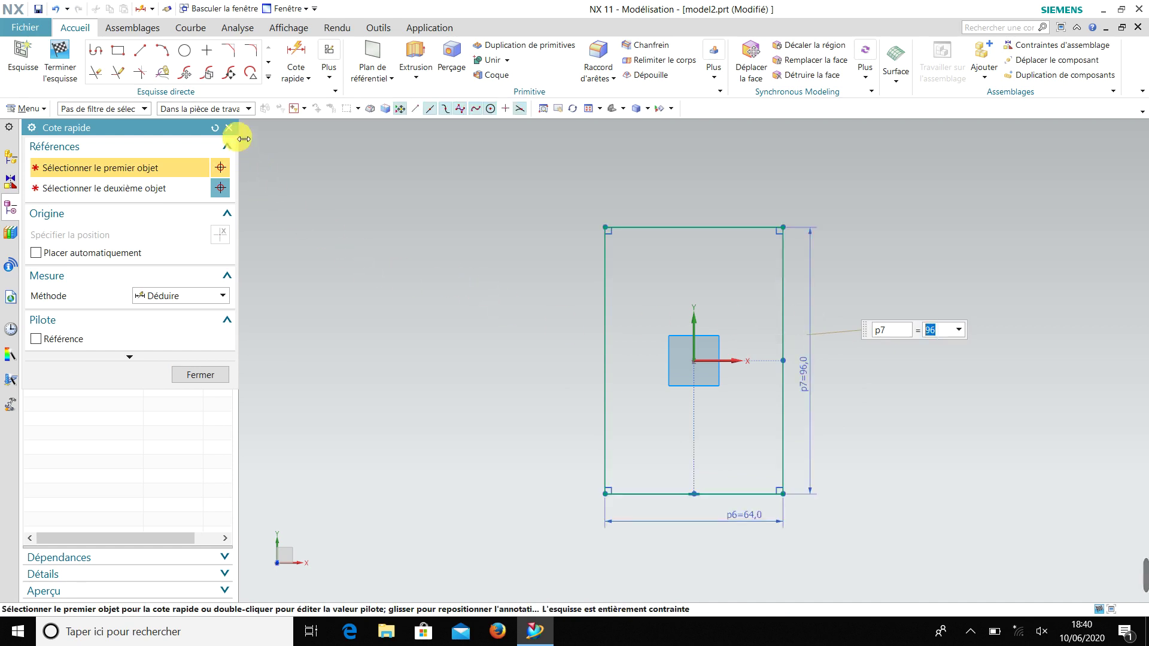
click(229, 128)
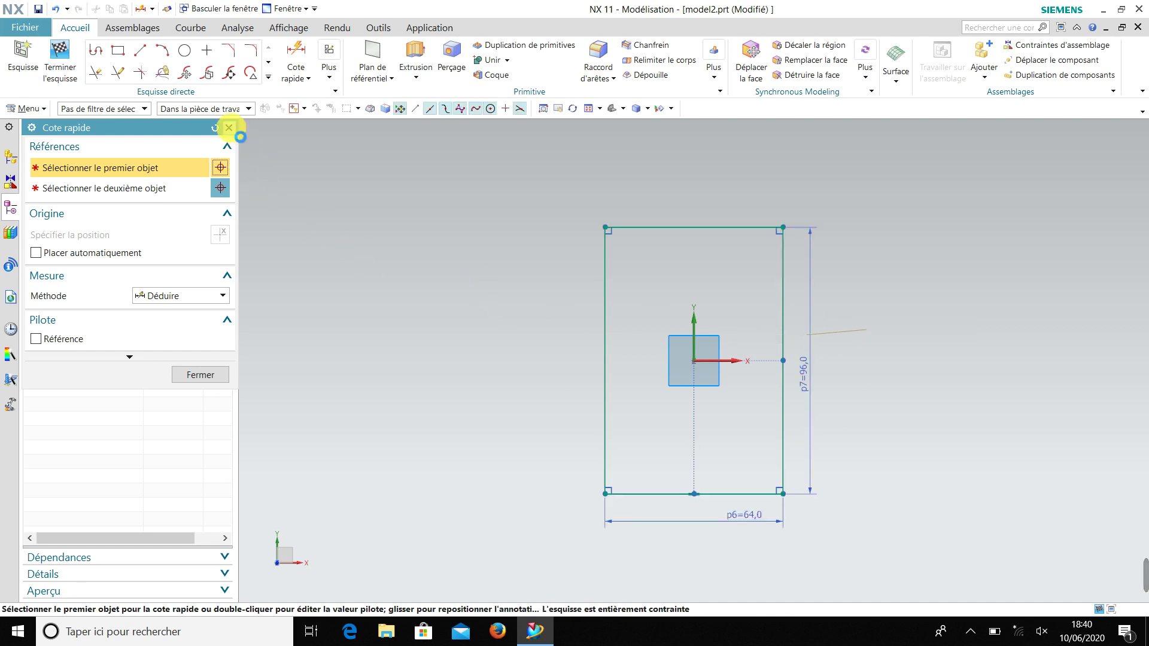
Step: Extrude the rectangle upward from 0 to 16 mm as a new body to form the base plate
click(415, 52)
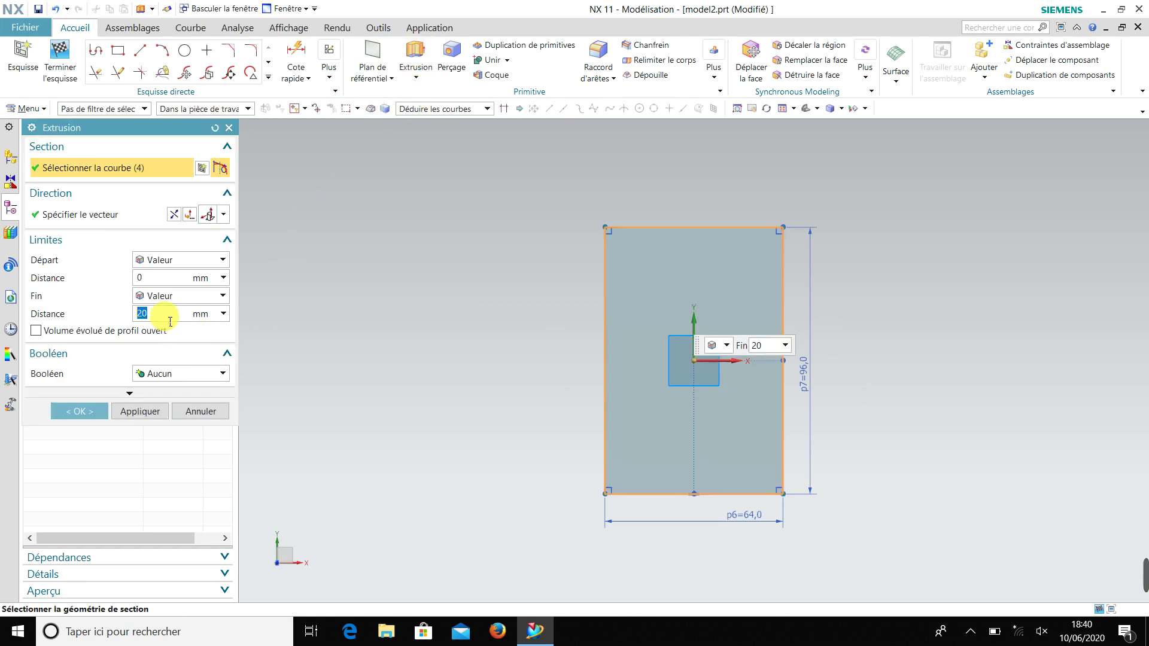
mouse_move(430, 392)
middle_down()
mouse_move(497, 339)
mouse_move(512, 376)
middle_up()
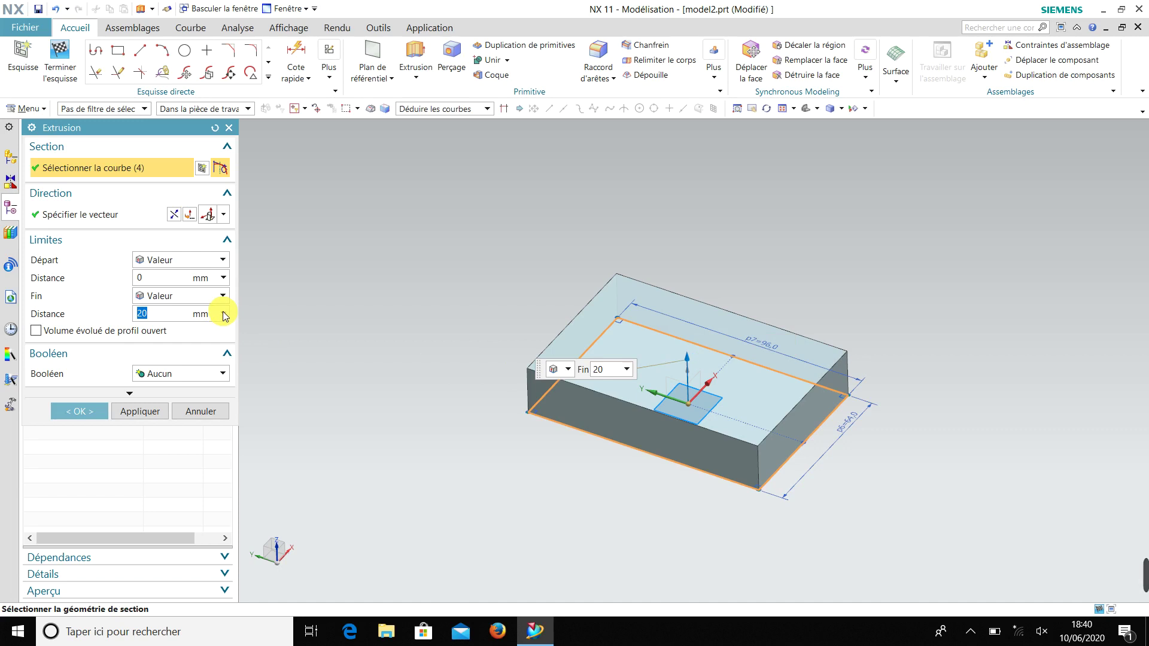
click(161, 317)
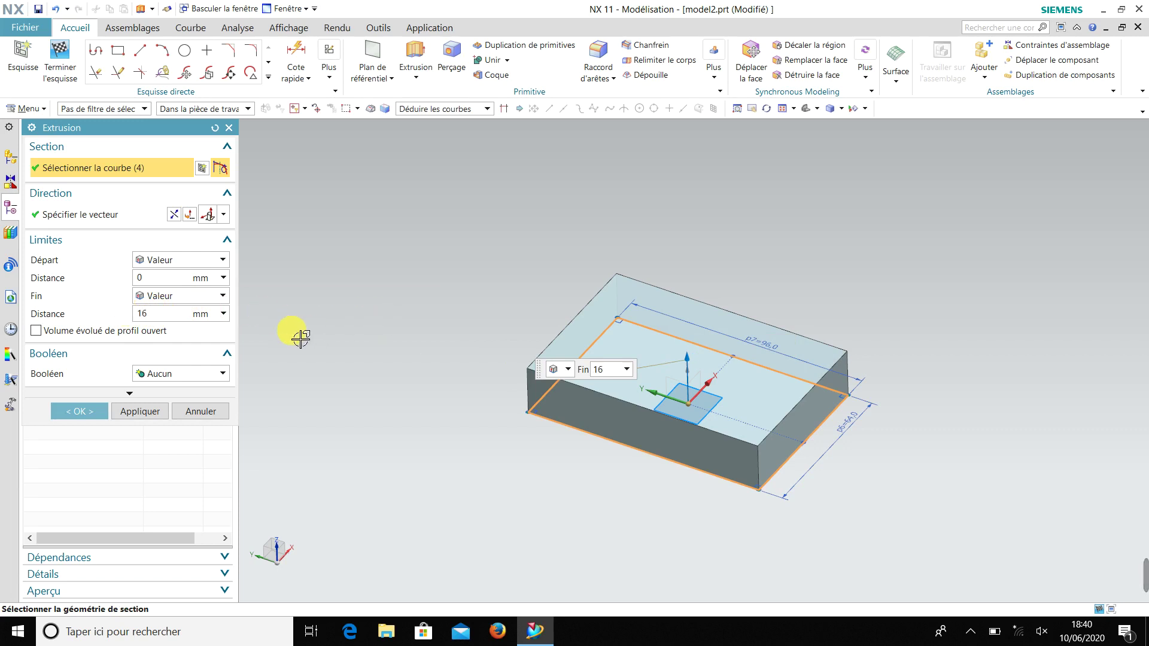
click(175, 215)
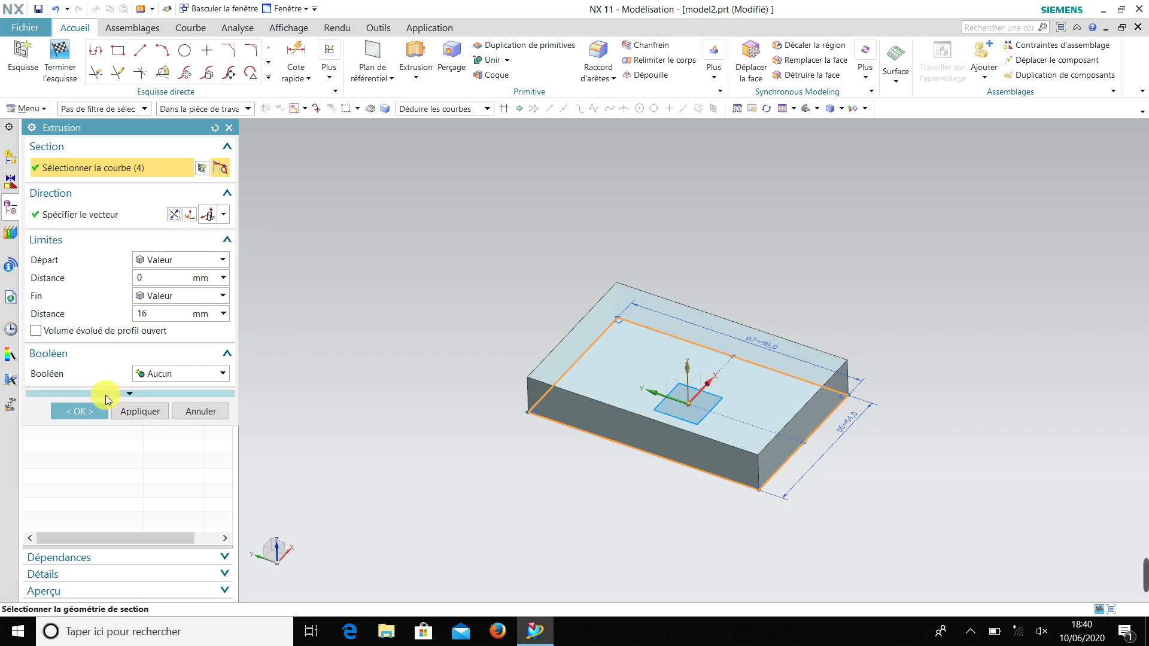
click(88, 411)
mouse_move(387, 389)
middle_down()
mouse_move(515, 395)
mouse_move(390, 425)
mouse_move(420, 384)
mouse_move(372, 405)
middle_up()
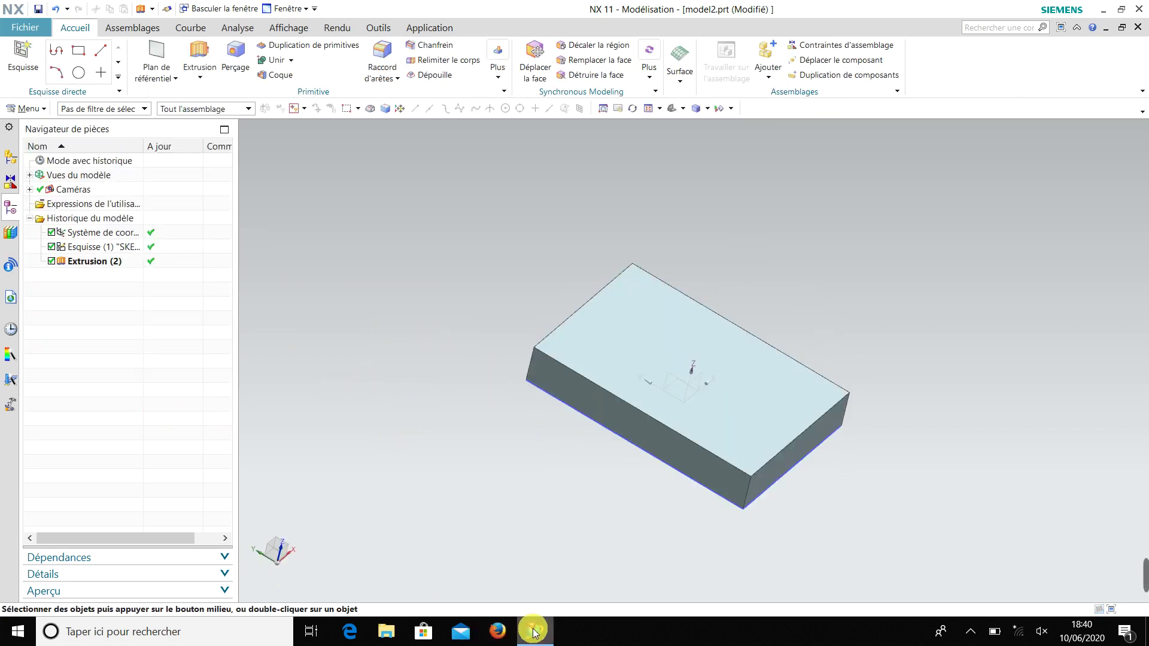
click(532, 629)
click(534, 632)
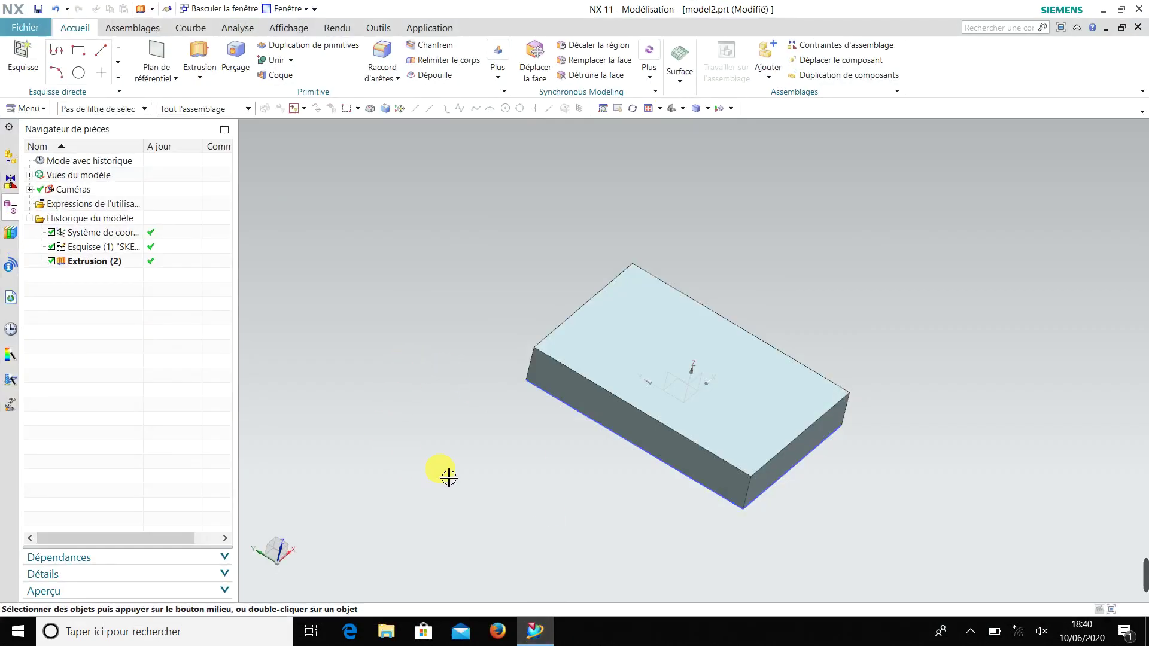
Step: Start a sketch on the plate's 64 mm wide end face and choose the two-point rectangle method
middle_drag(448, 477, 516, 428)
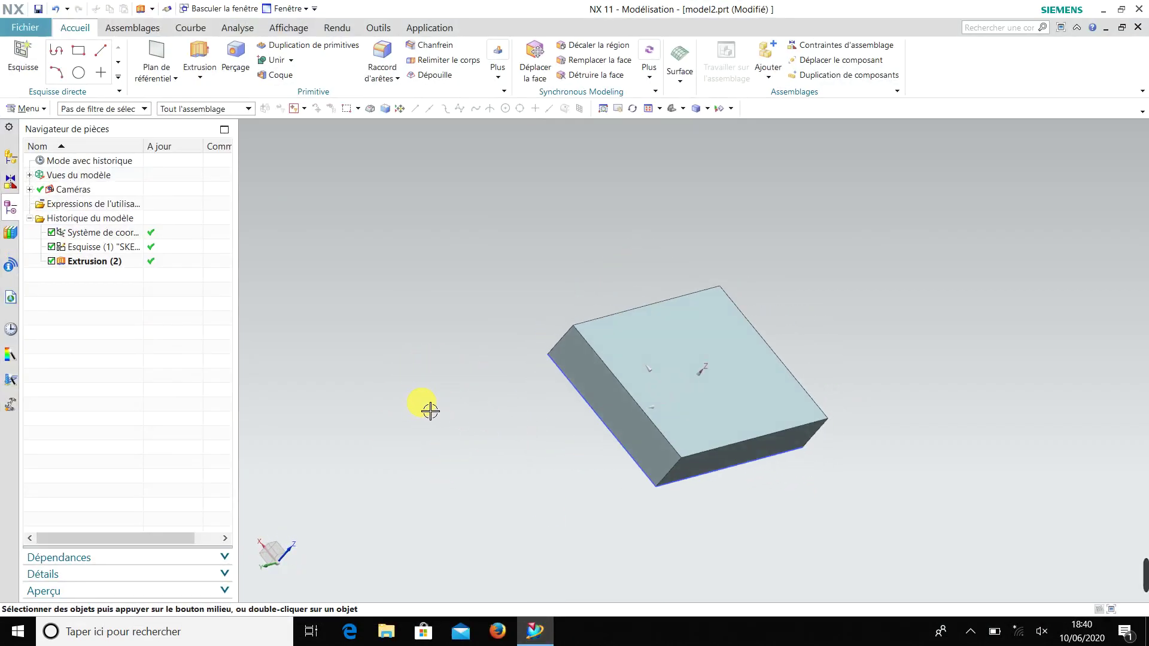
scroll(608, 451, up, 3)
scroll(629, 425, down, 5)
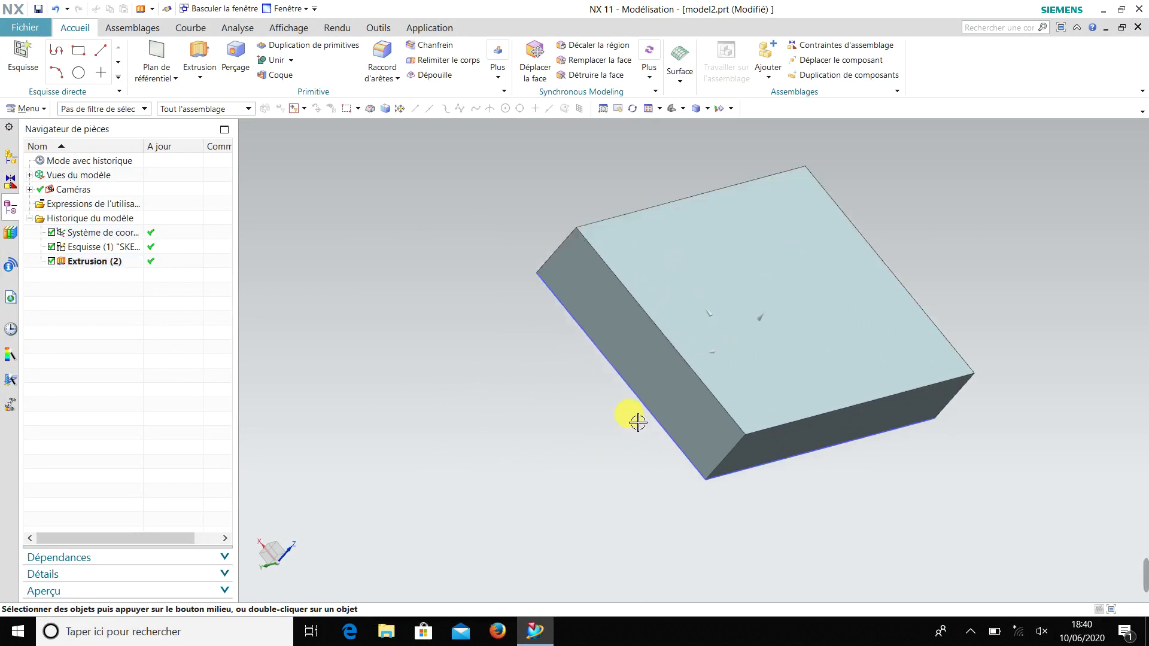
click(23, 55)
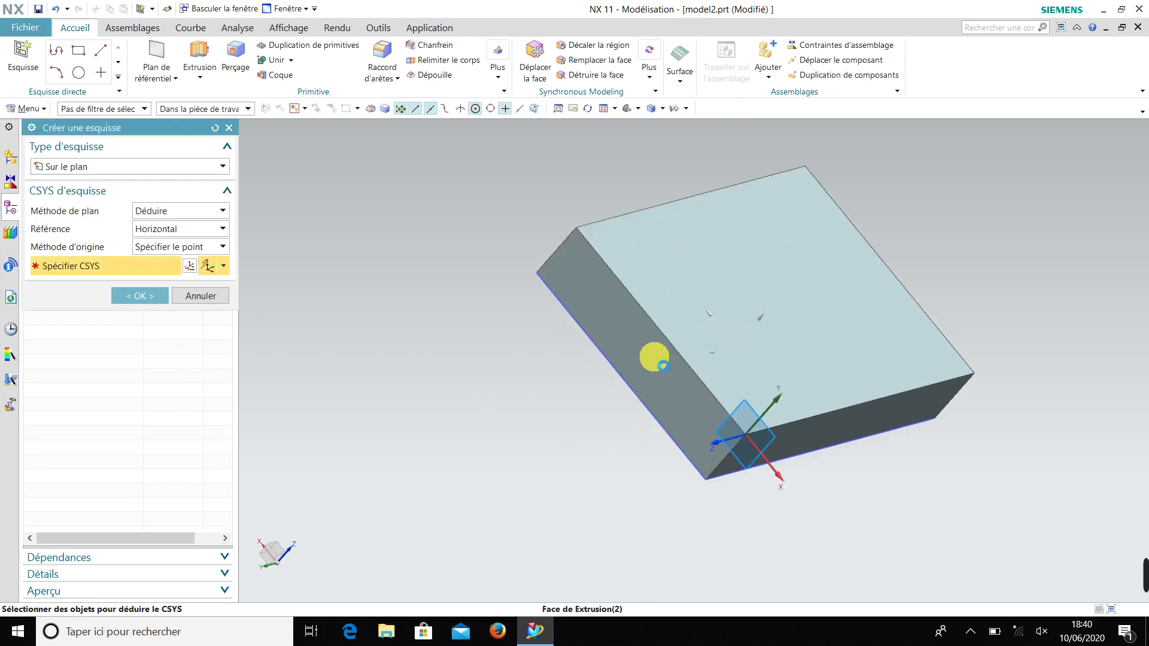
click(152, 299)
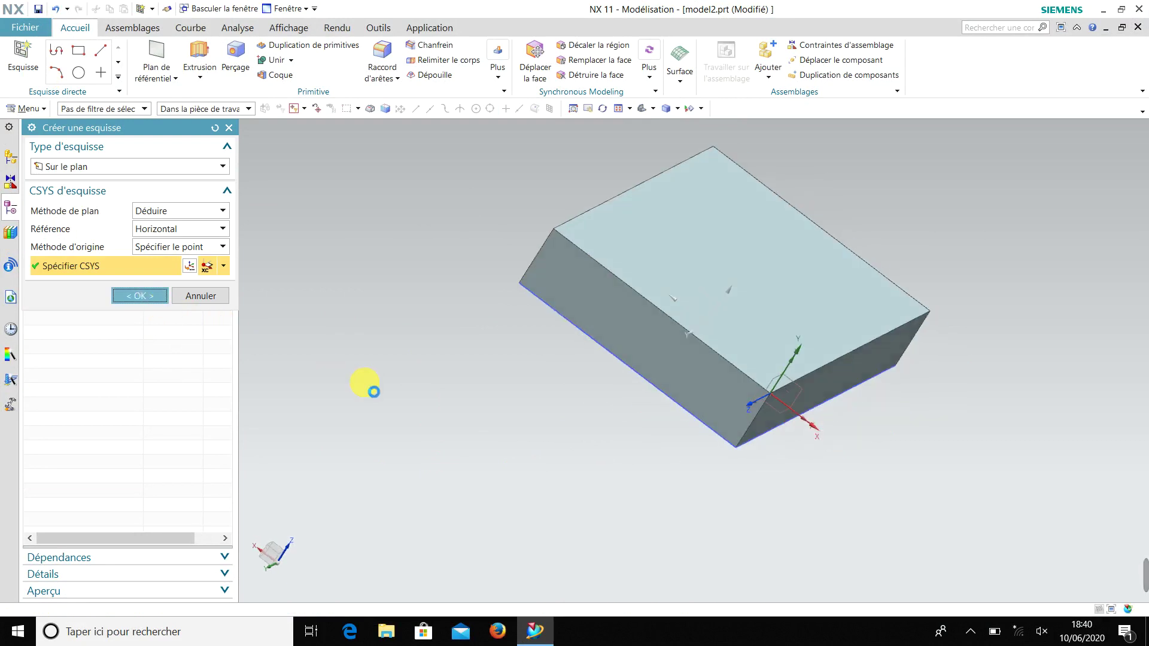
click(118, 51)
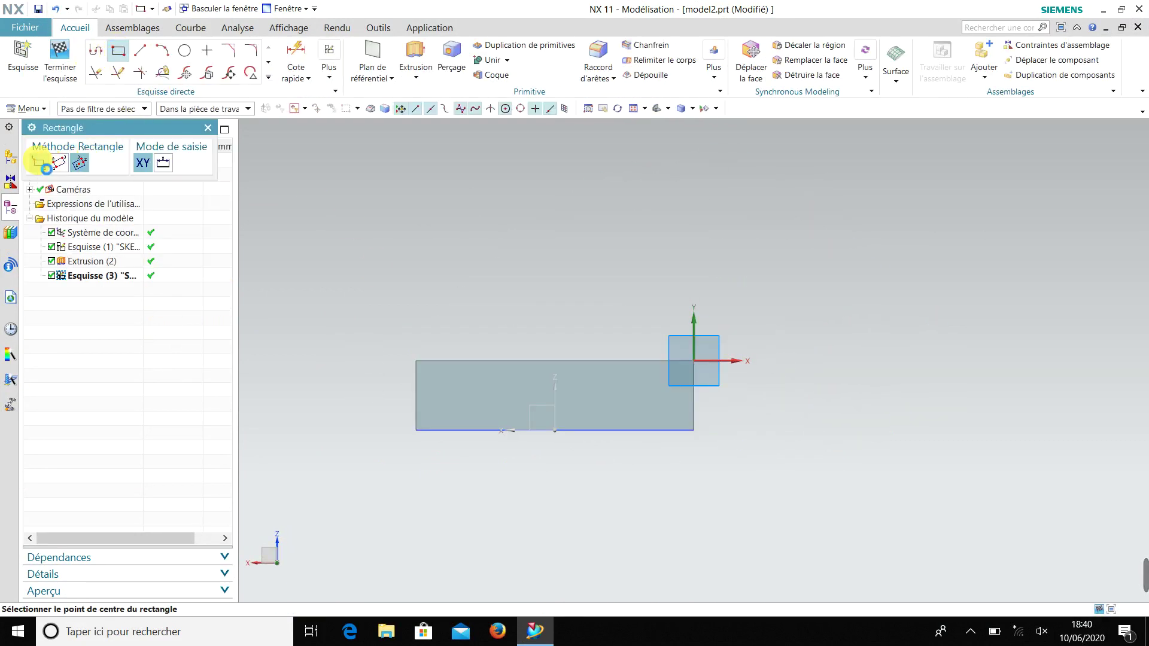
click(38, 162)
click(417, 430)
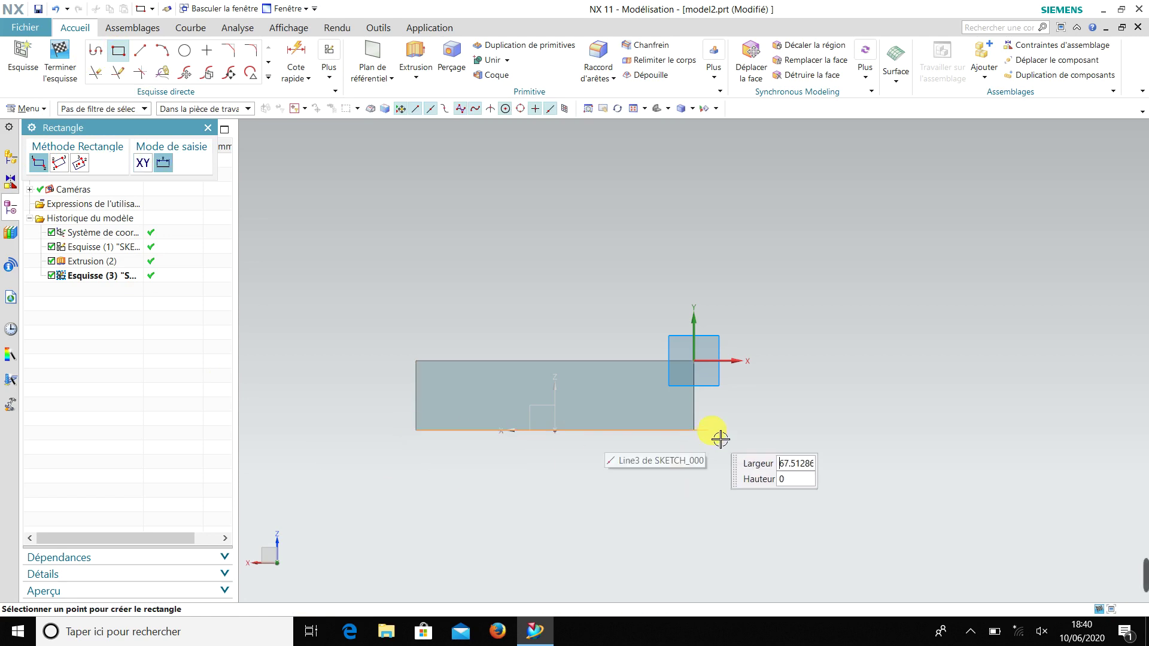
click(691, 430)
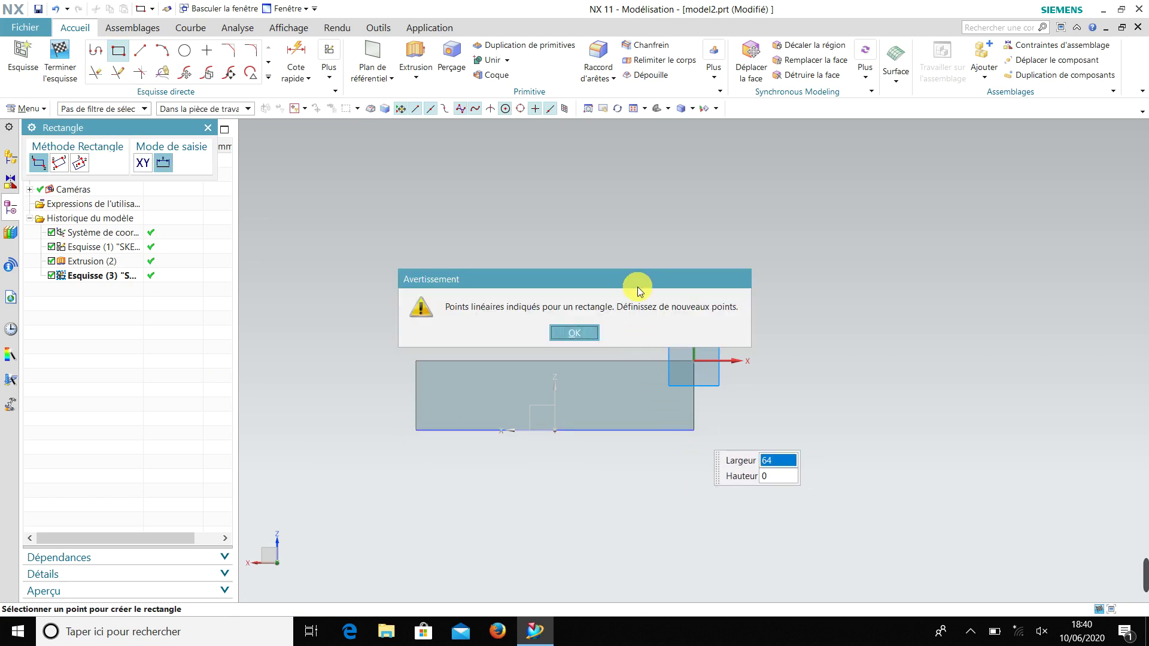
click(573, 334)
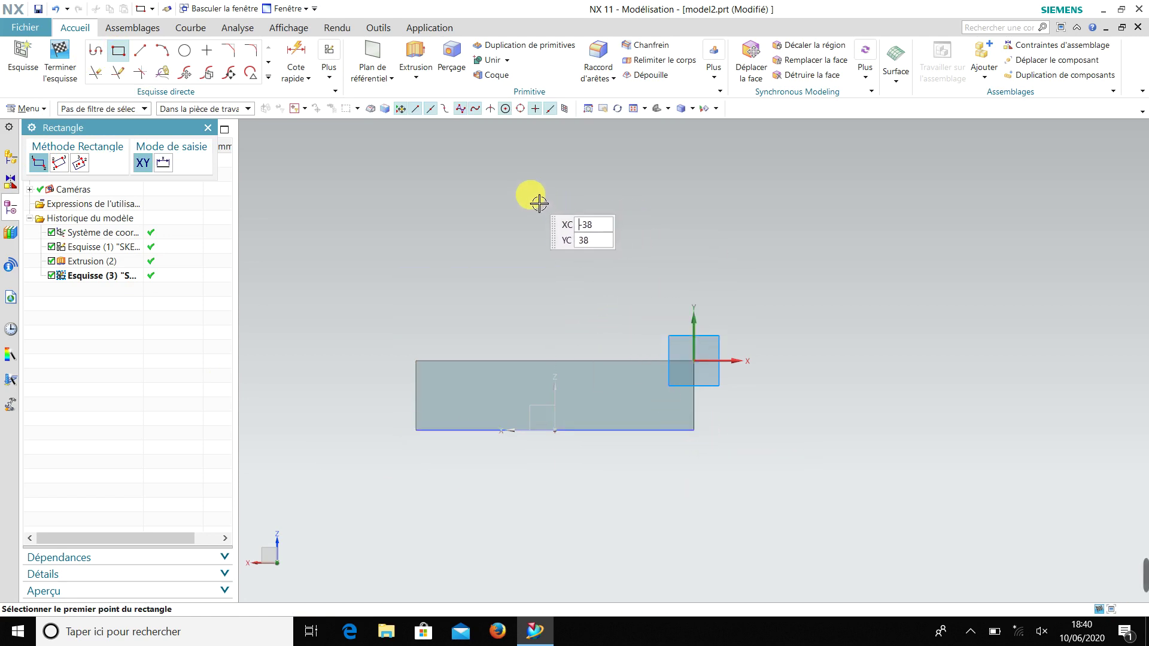
Step: Sketch a rectangle from the end face's lower corner, 64 mm wide and about 48 mm high, extending above the plate
click(416, 430)
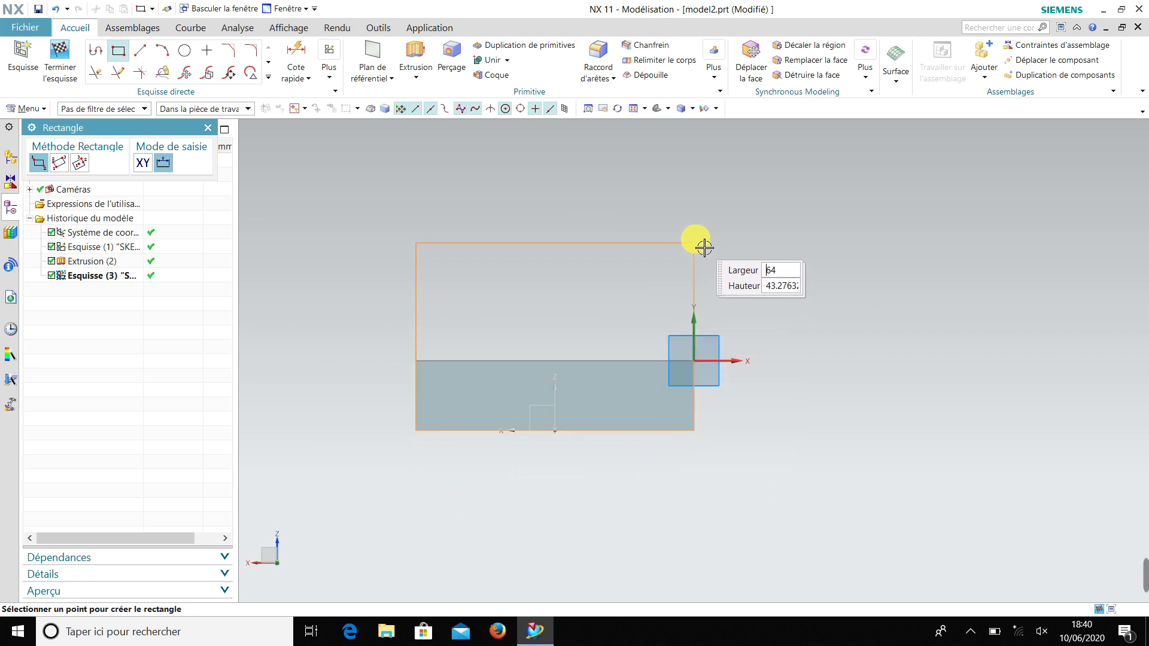
click(694, 224)
scroll(789, 396, up, 2)
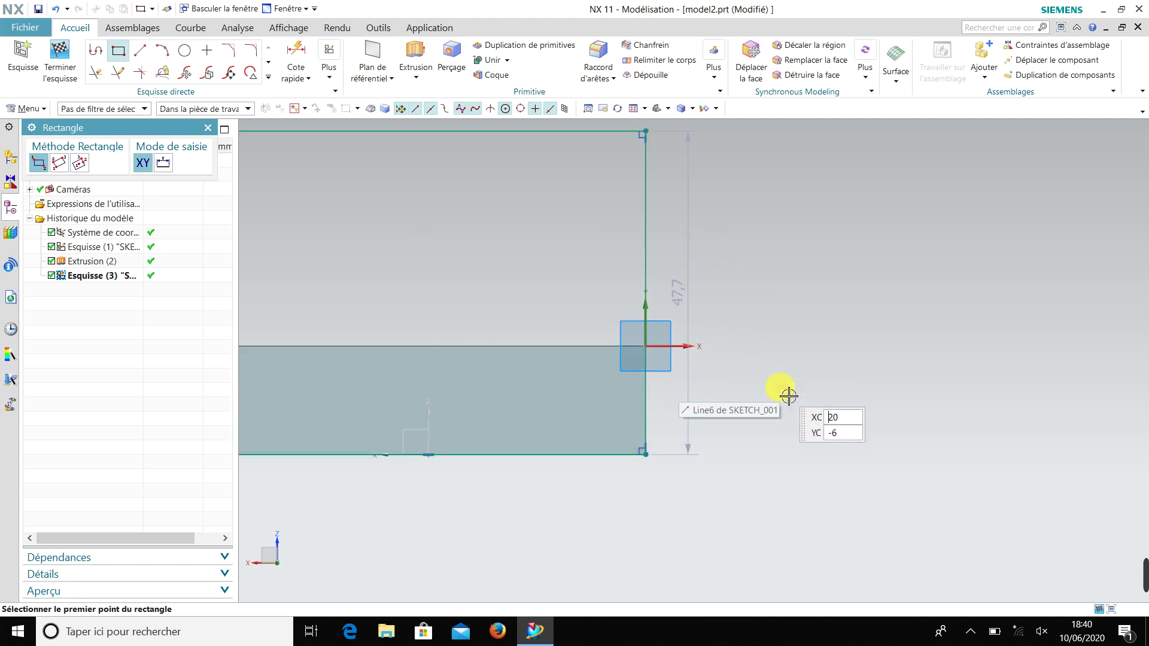
middle_drag(788, 396, 735, 451)
scroll(622, 487, up, 4)
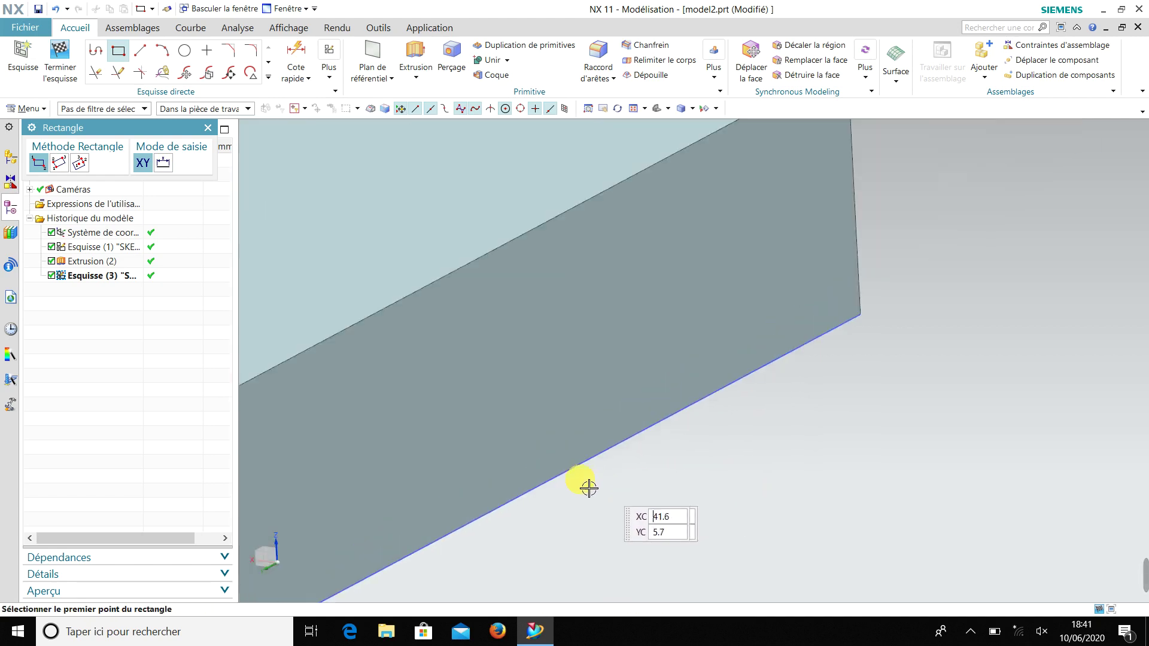
scroll(430, 475, down, 5)
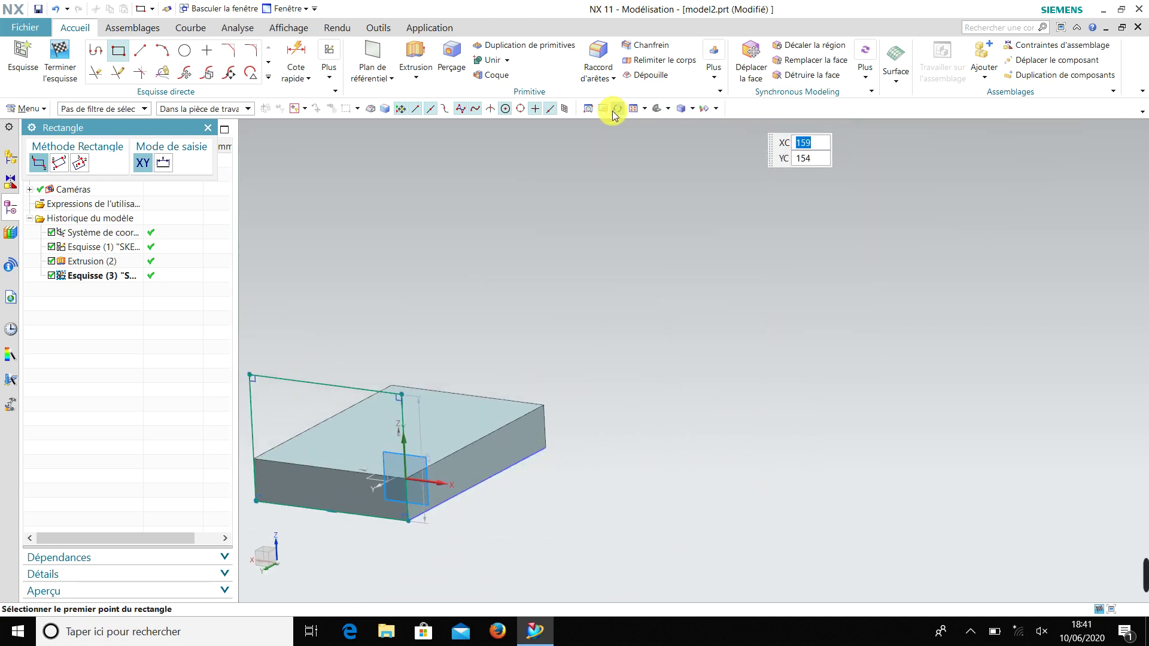
click(633, 108)
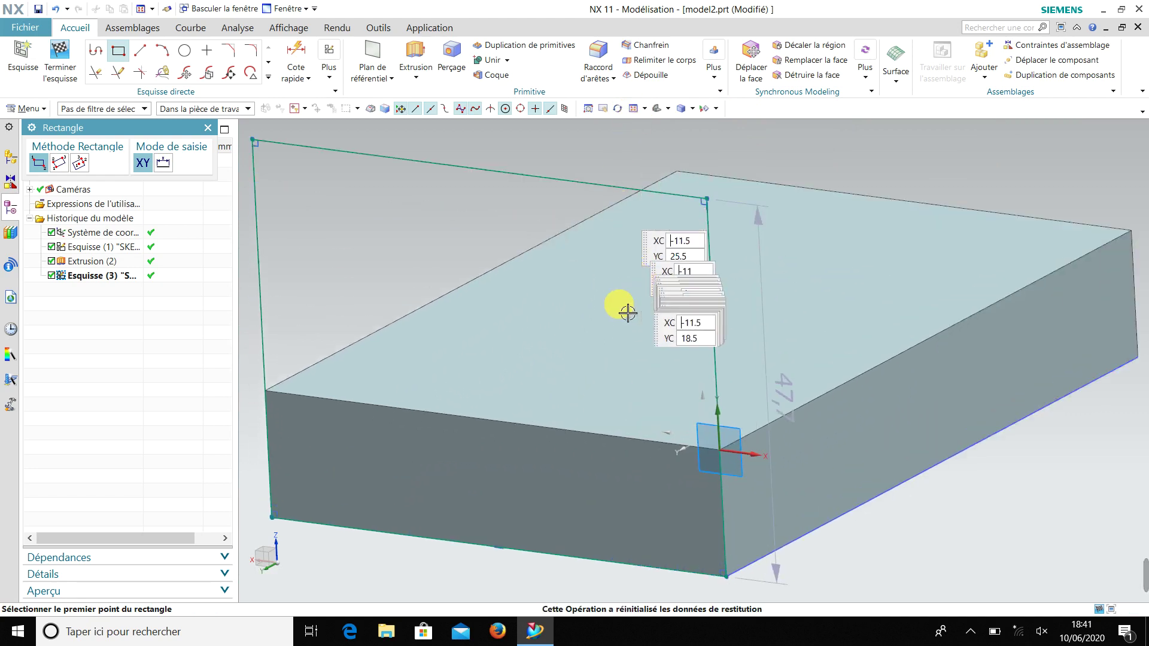
scroll(616, 312, down, 4)
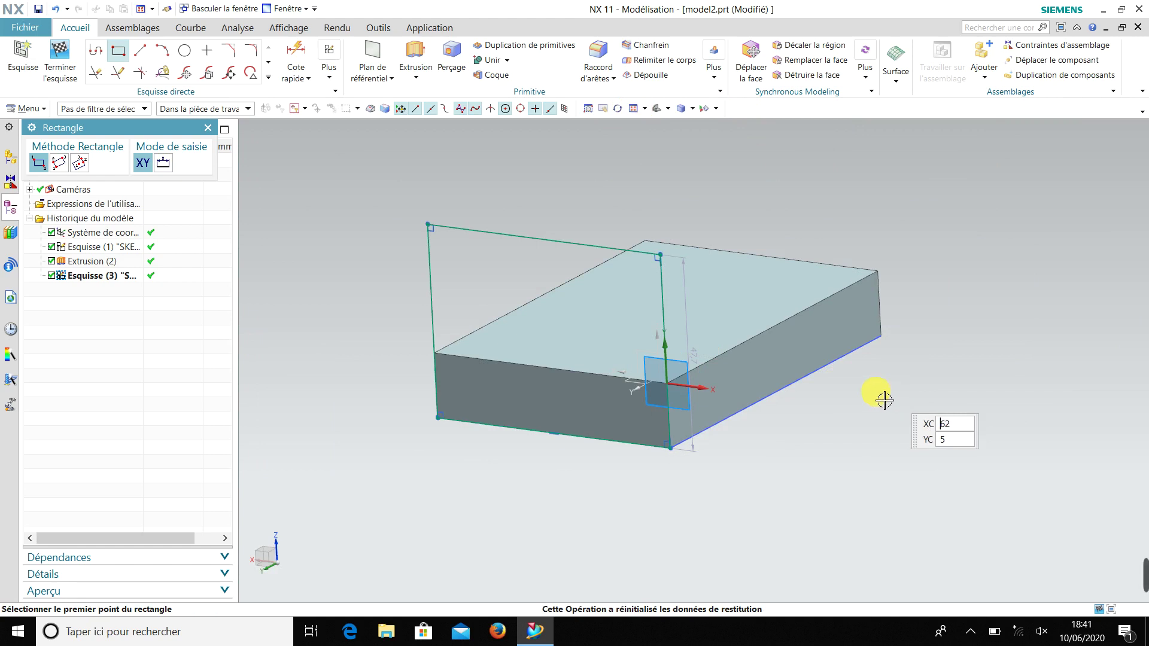
click(701, 361)
click(701, 361)
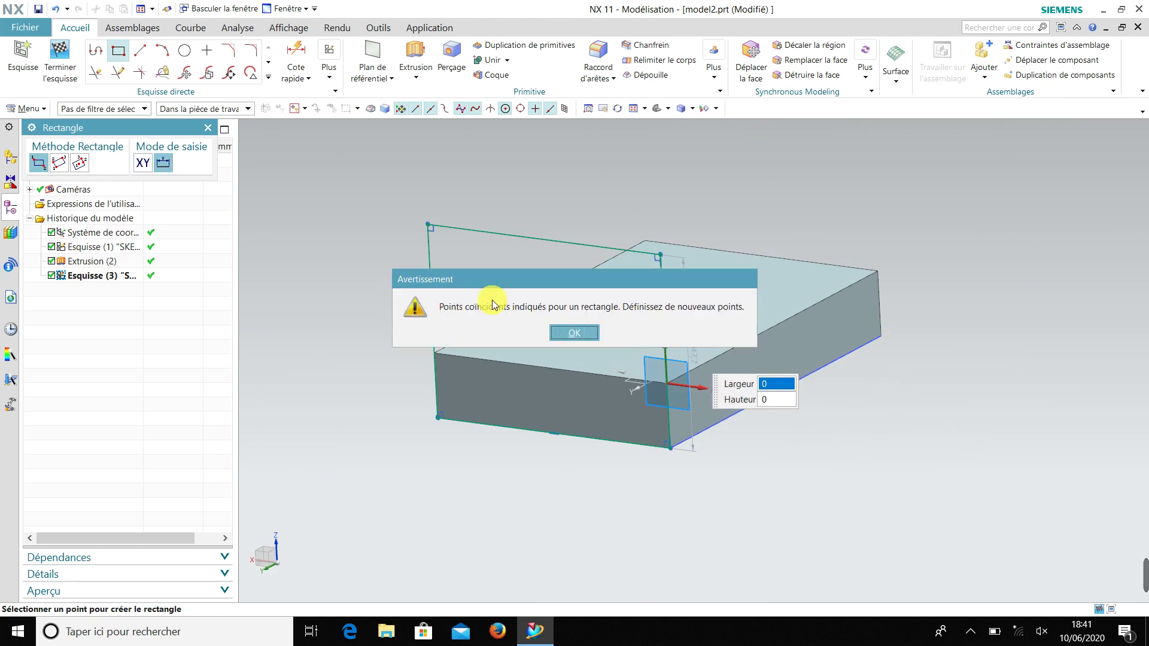
click(551, 335)
Step: Set the end-face rectangle's height to 64 mm with a rapid dimension
click(208, 127)
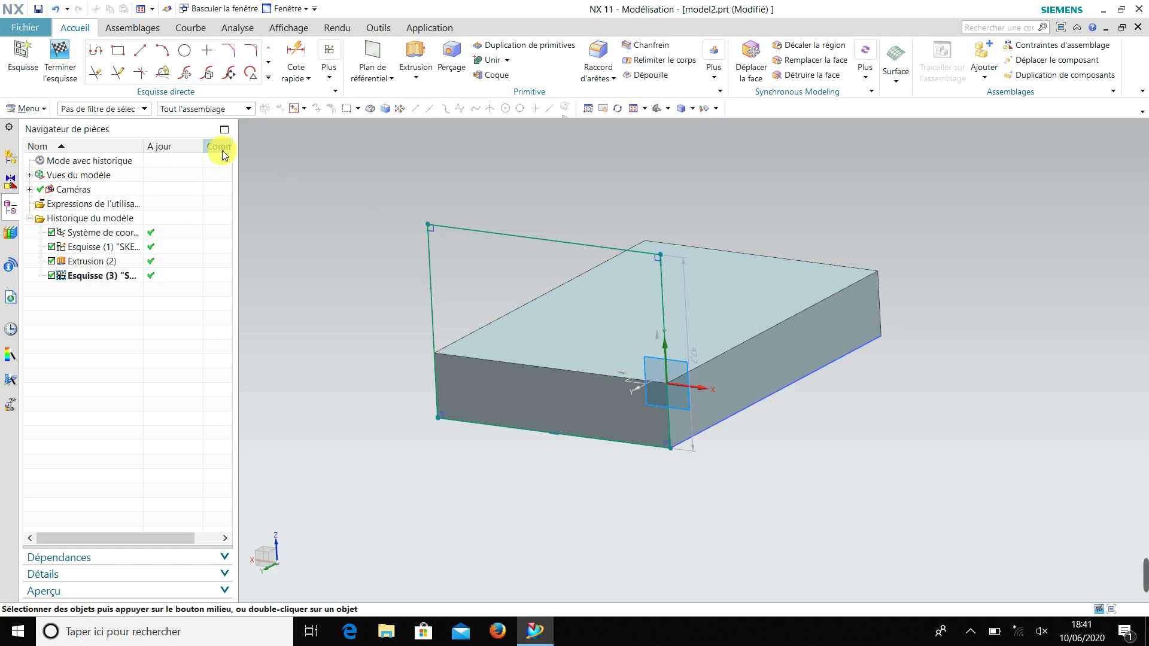
click(304, 60)
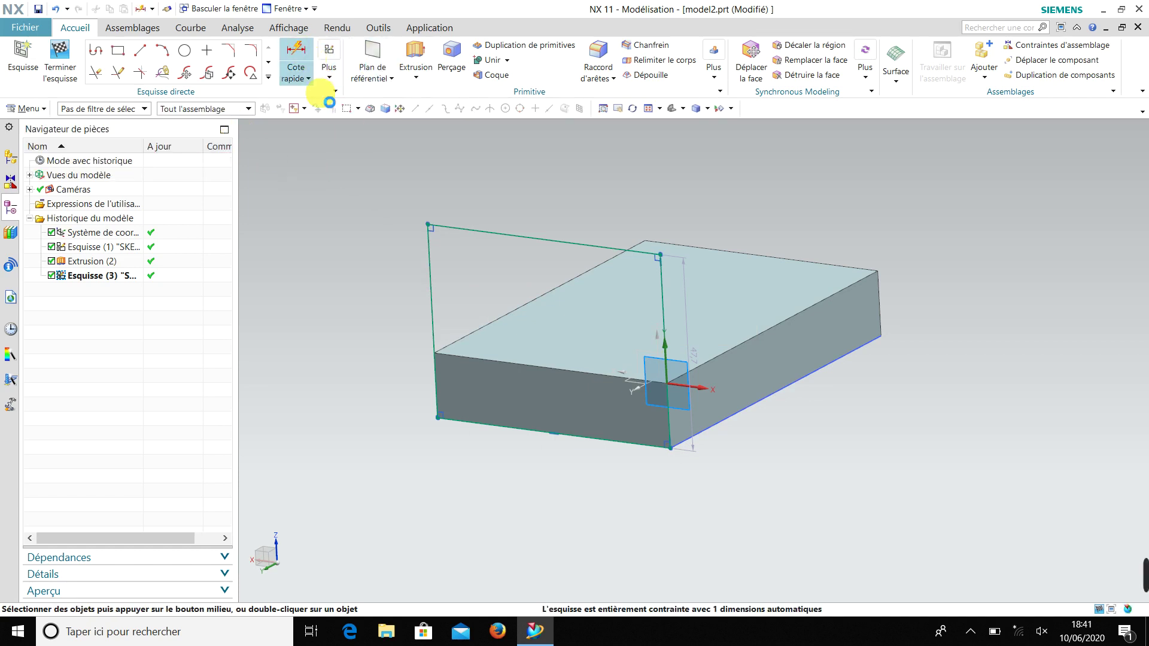
click(702, 364)
click(701, 364)
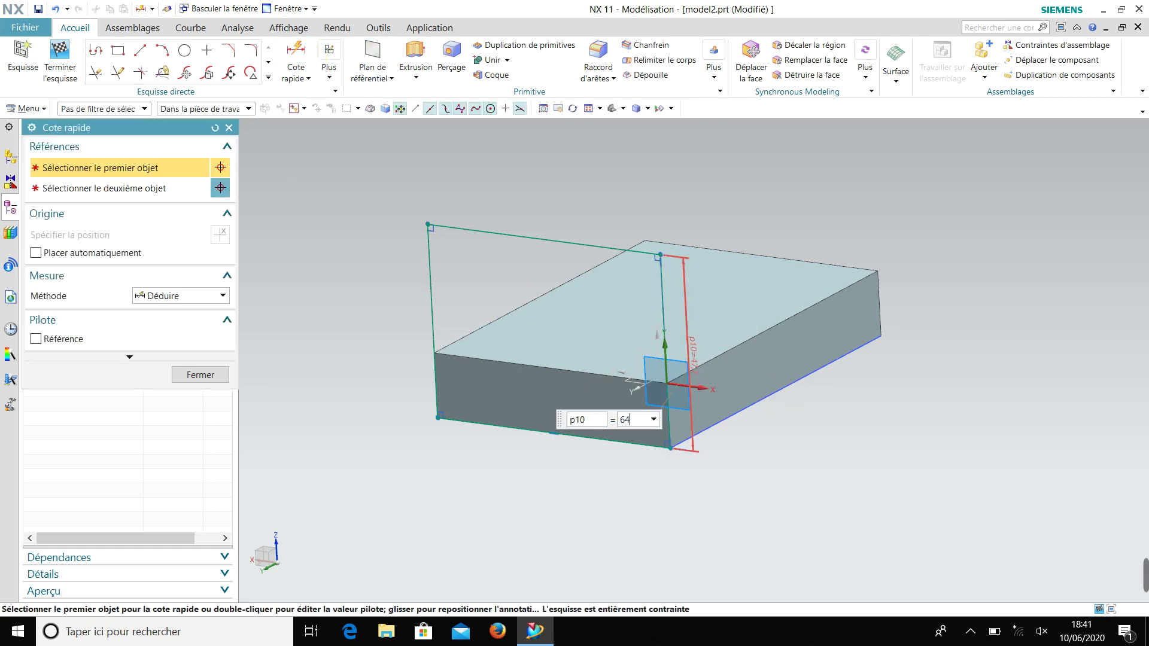
key(Return)
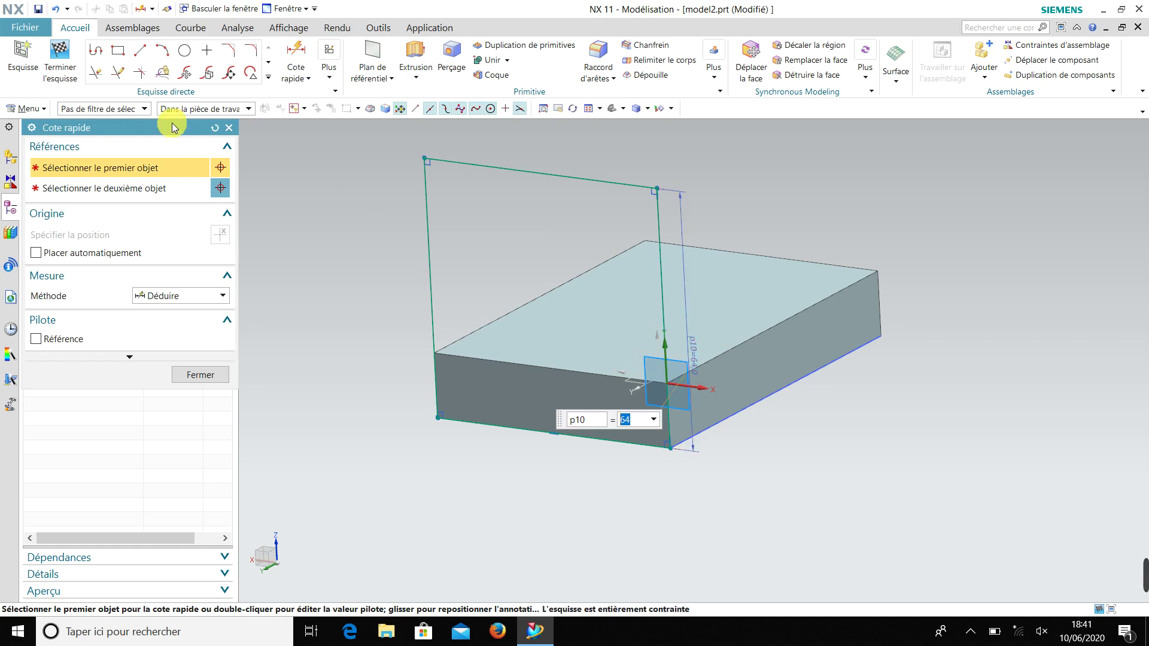
click(229, 128)
Step: Extrude the end-face rectangle from 0 to 16 mm in the reversed direction, over the plate, with no Boolean, to form the upright wall
click(416, 55)
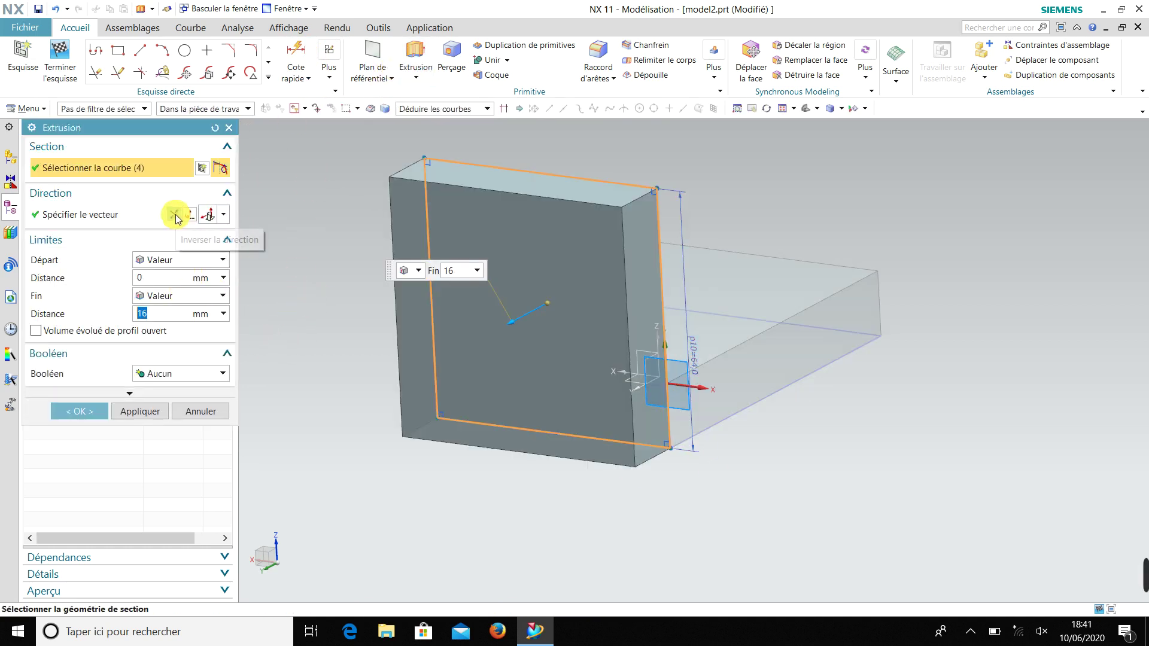
middle_drag(579, 510, 538, 505)
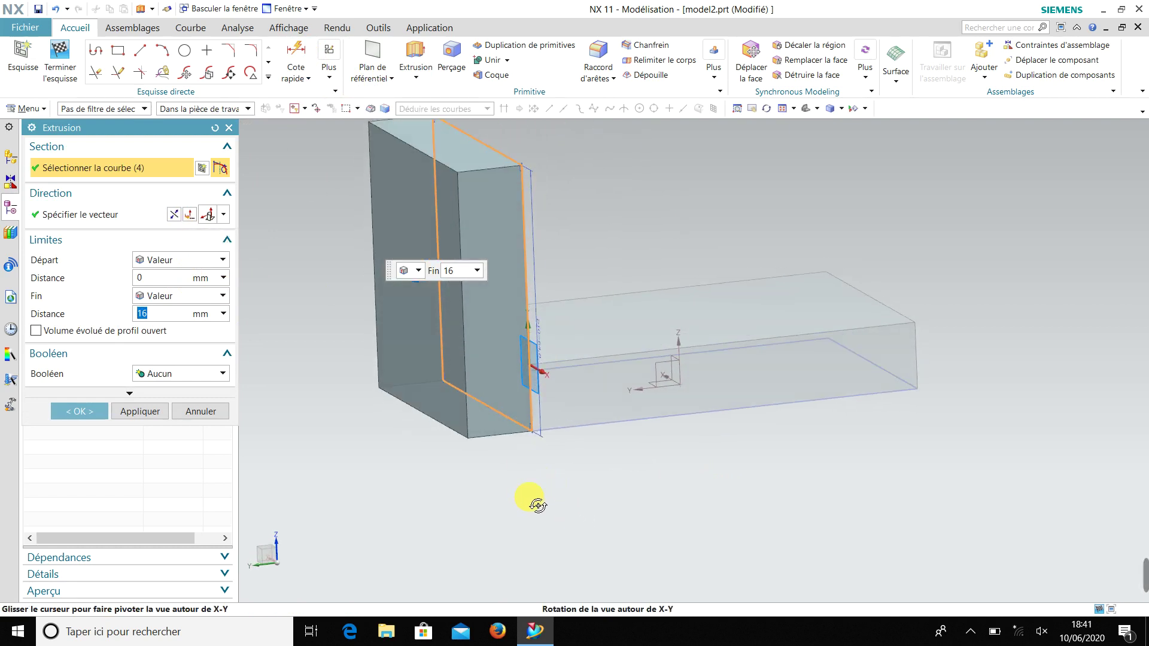
click(174, 215)
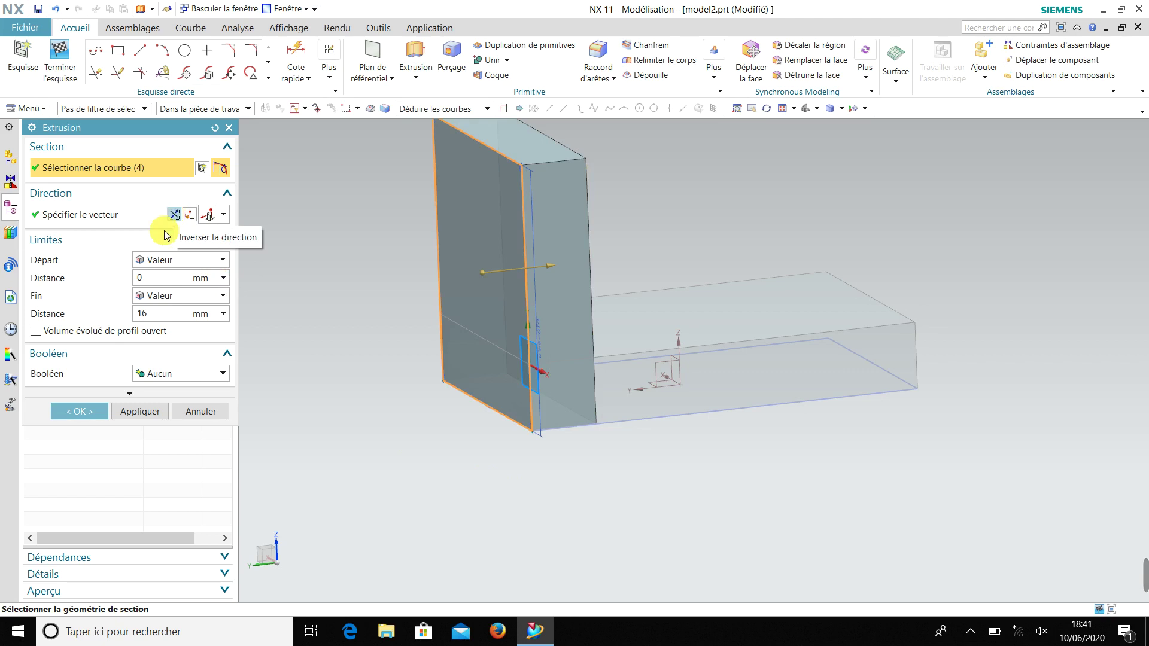
click(160, 316)
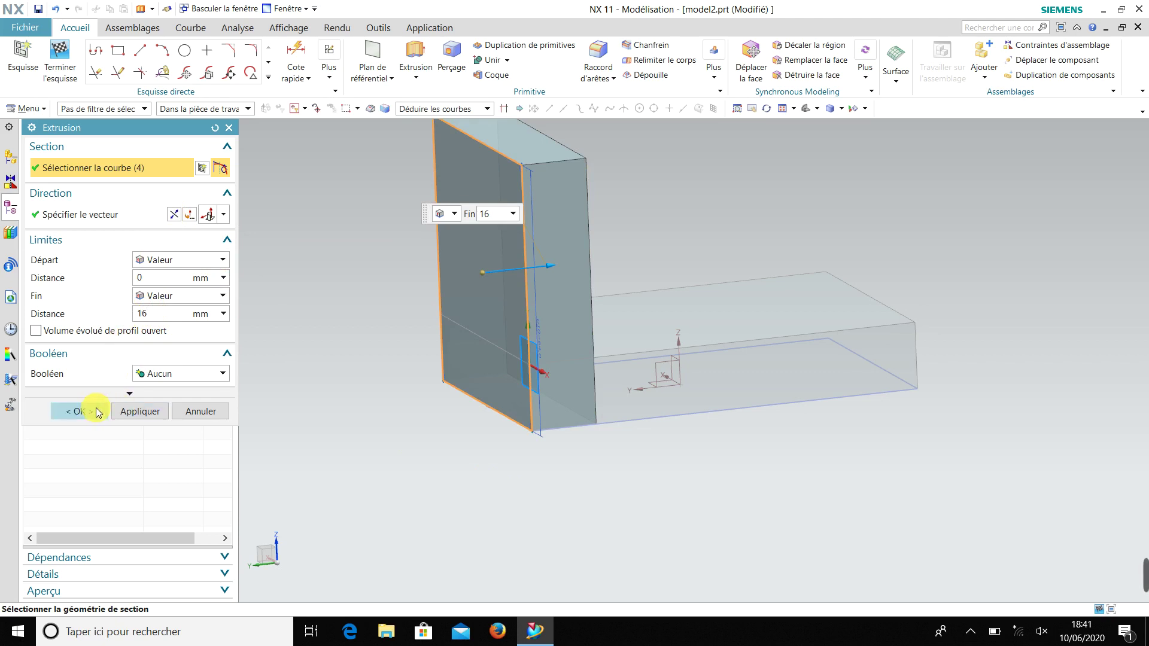
click(96, 412)
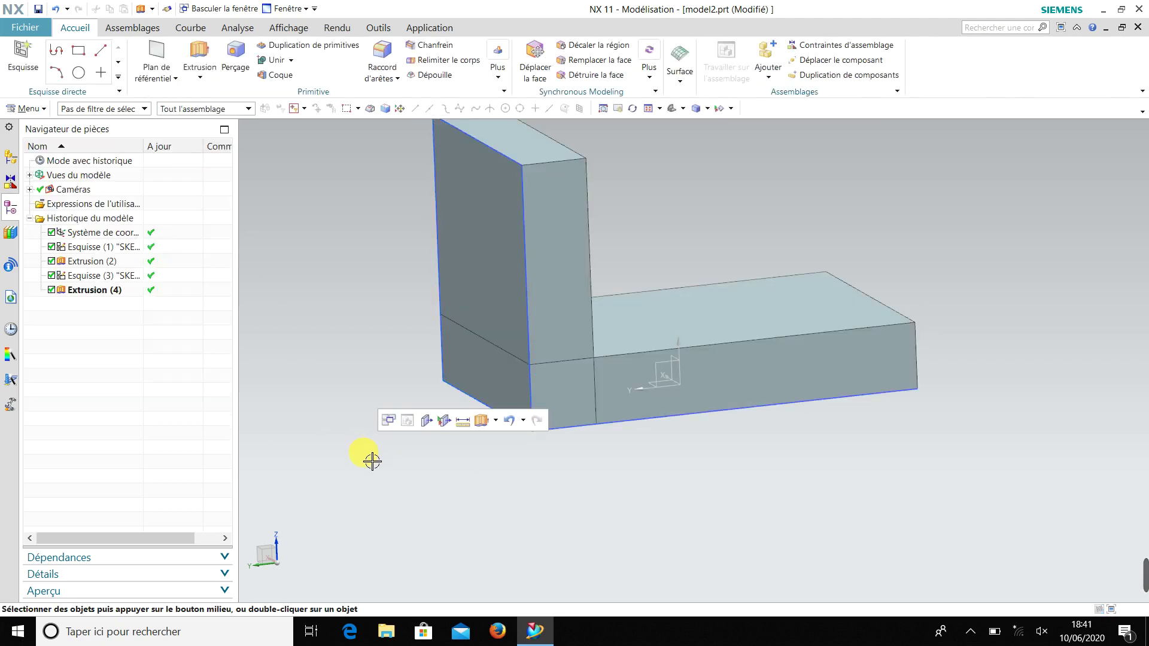
Step: Round the upright wall's upper corner on the negative X side with a circular edge blend reaching down to the plate's top face
middle_drag(371, 460, 314, 458)
scroll(316, 457, up, 3)
scroll(654, 259, down, 5)
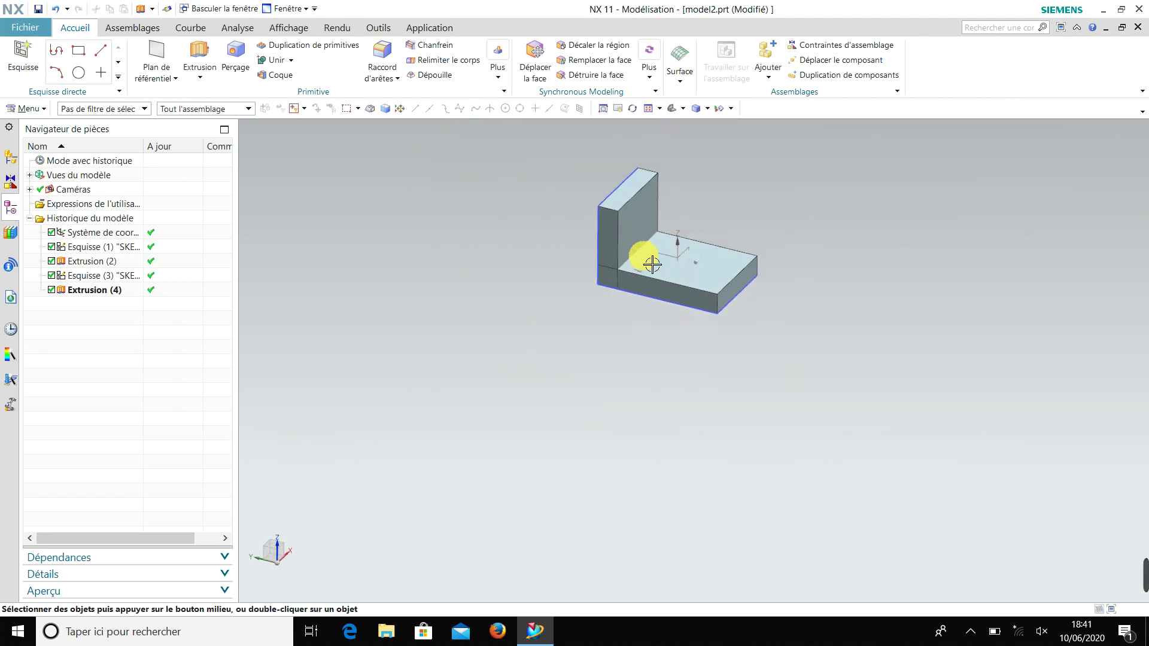
scroll(669, 163, down, 2)
scroll(664, 150, up, 2)
click(649, 109)
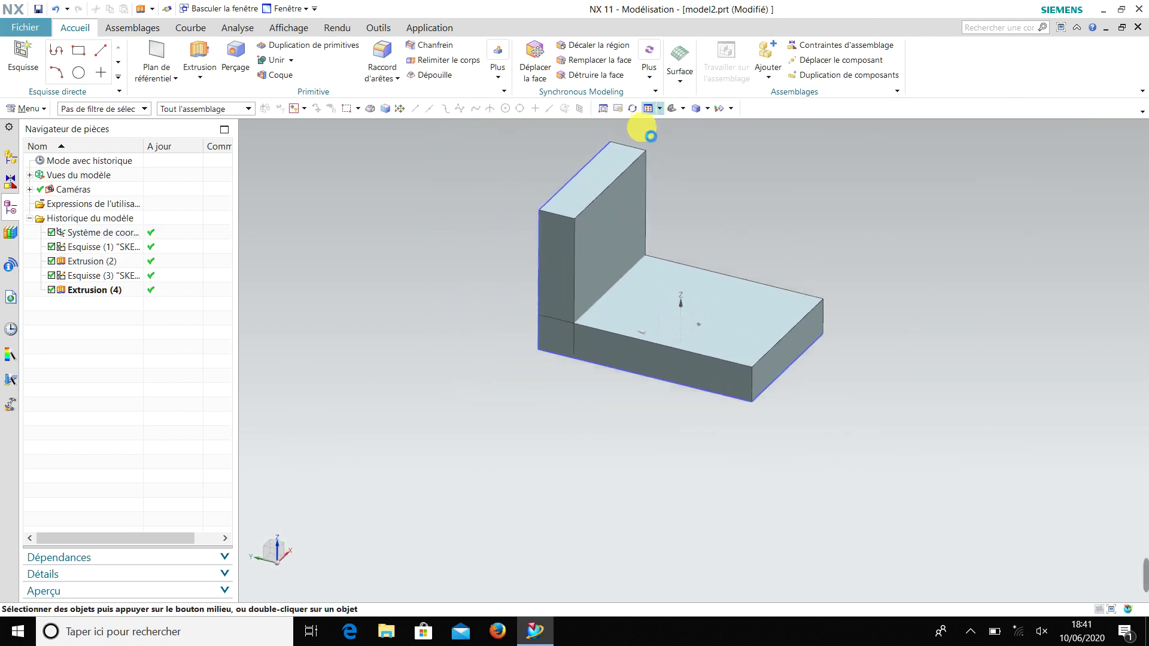
click(381, 53)
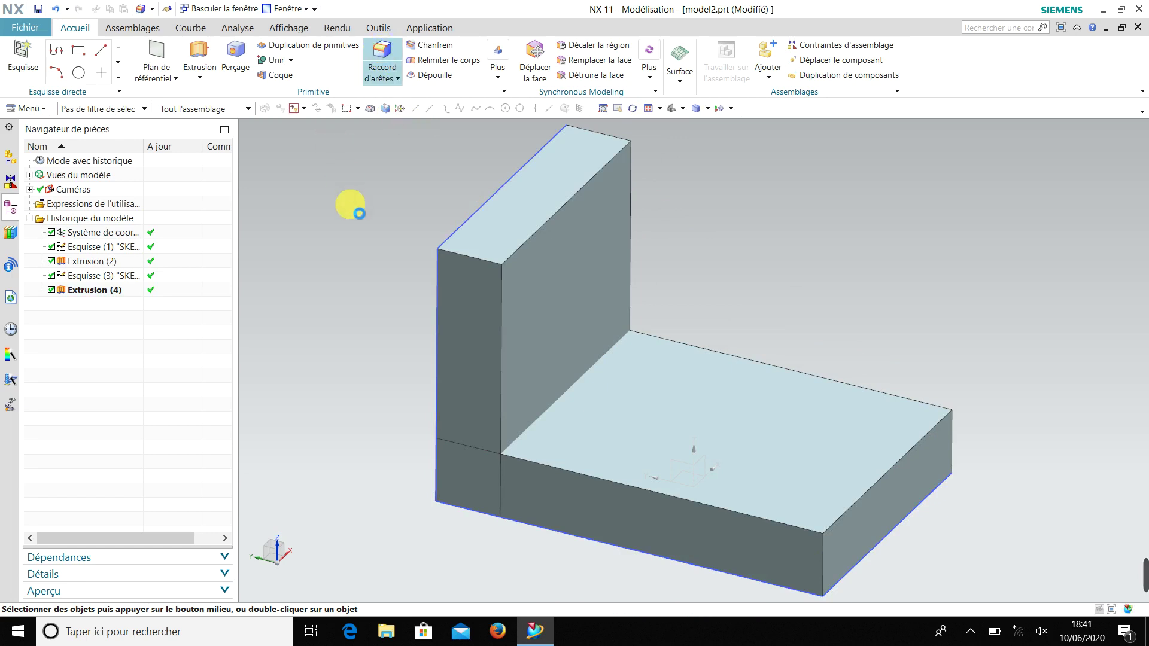
click(475, 262)
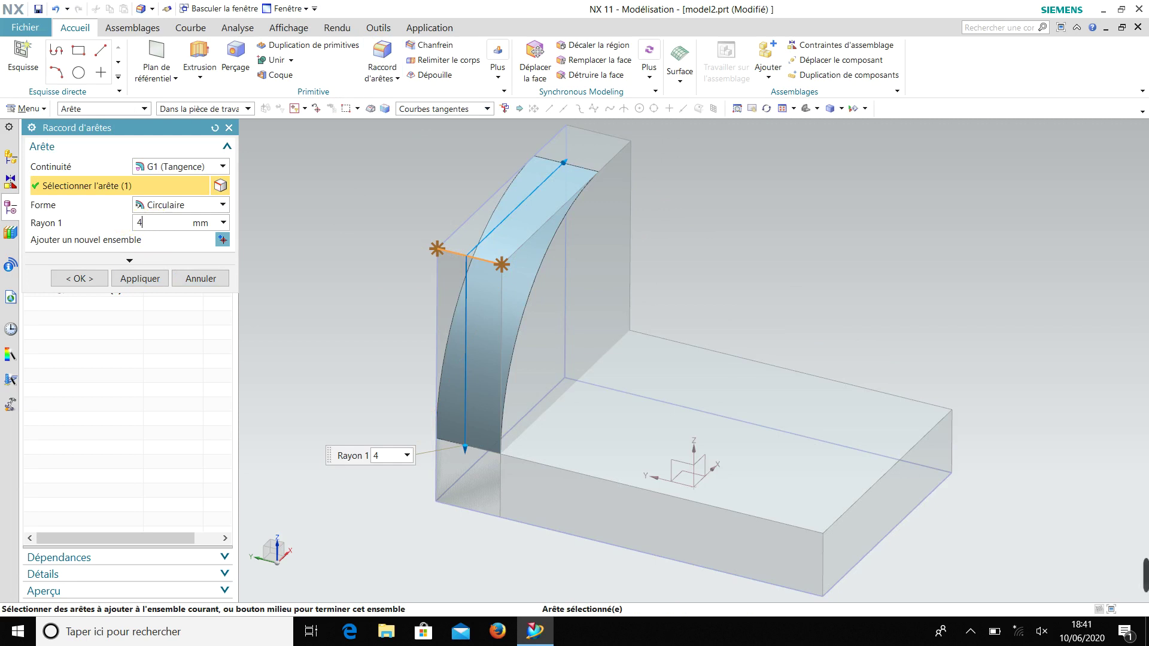
click(94, 285)
Step: Start a sketch on the base plate's top face using the inferred plane method
middle_drag(385, 393, 374, 415)
scroll(419, 434, up, 3)
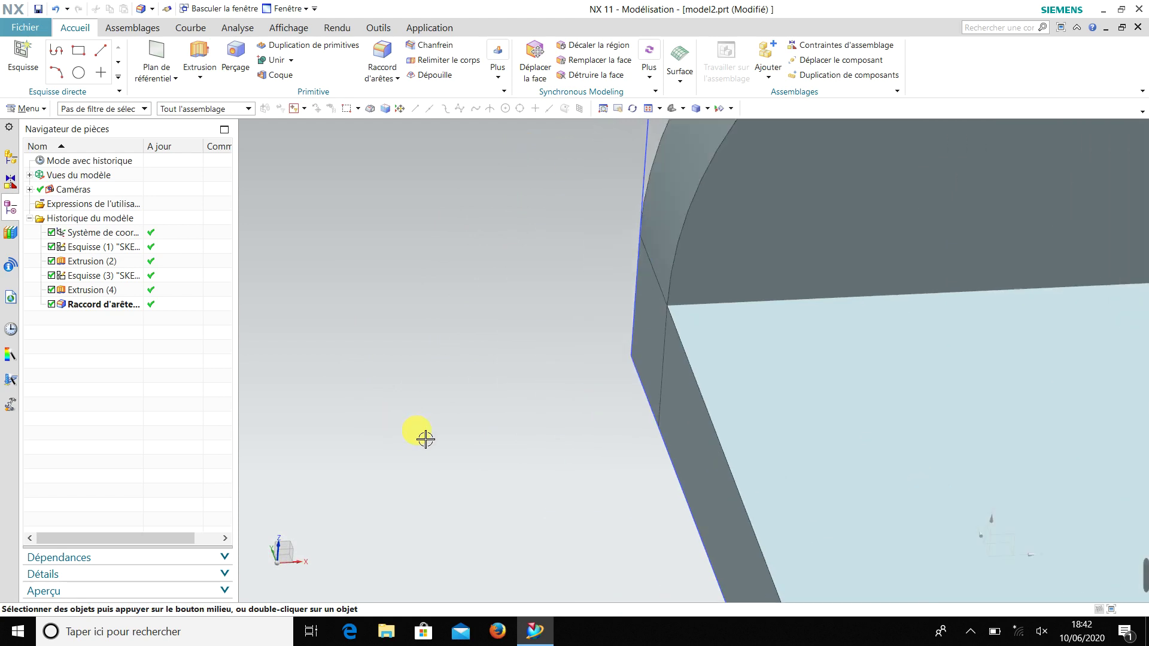
scroll(426, 440, down, 4)
click(652, 110)
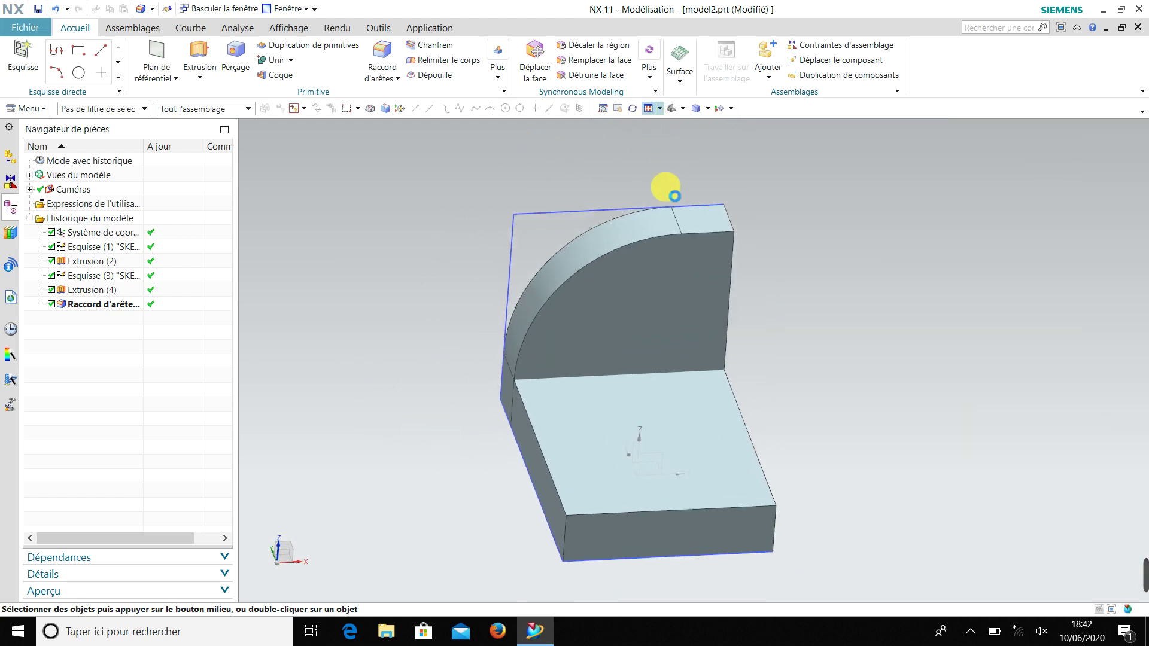
mouse_move(1143, 577)
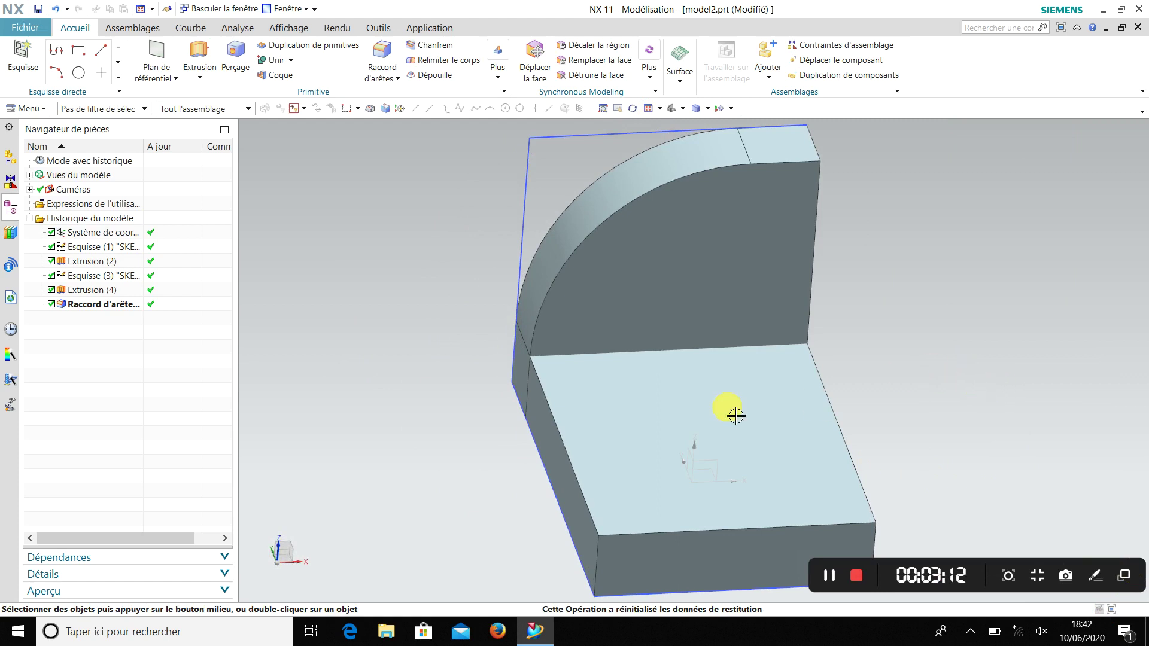
click(23, 57)
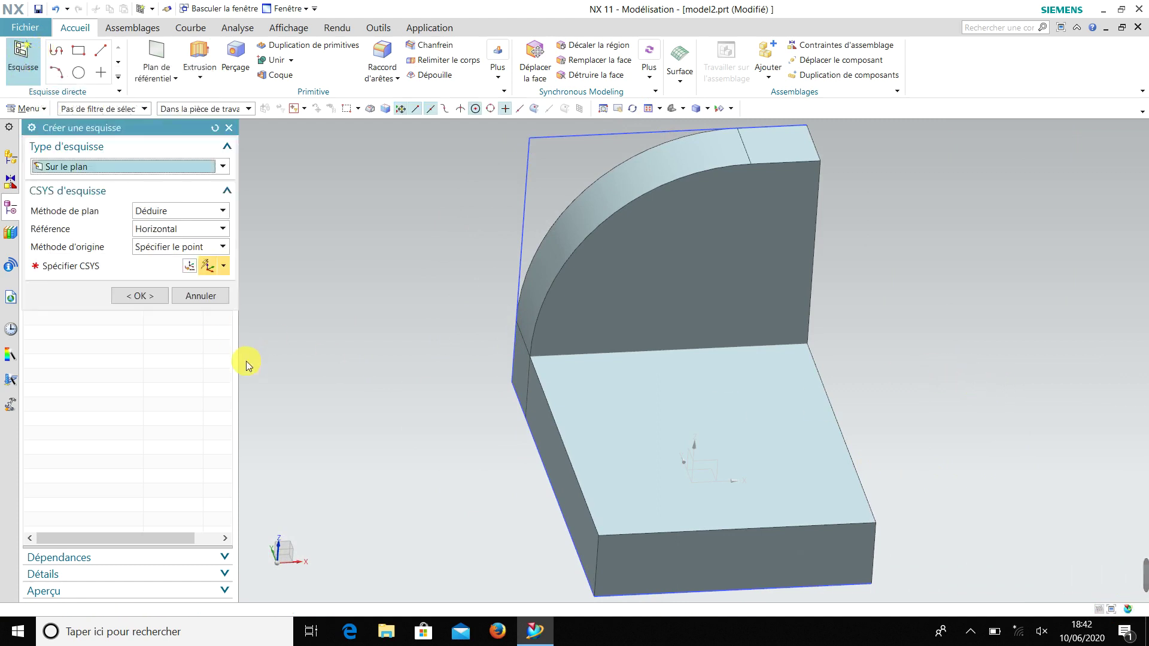
click(764, 453)
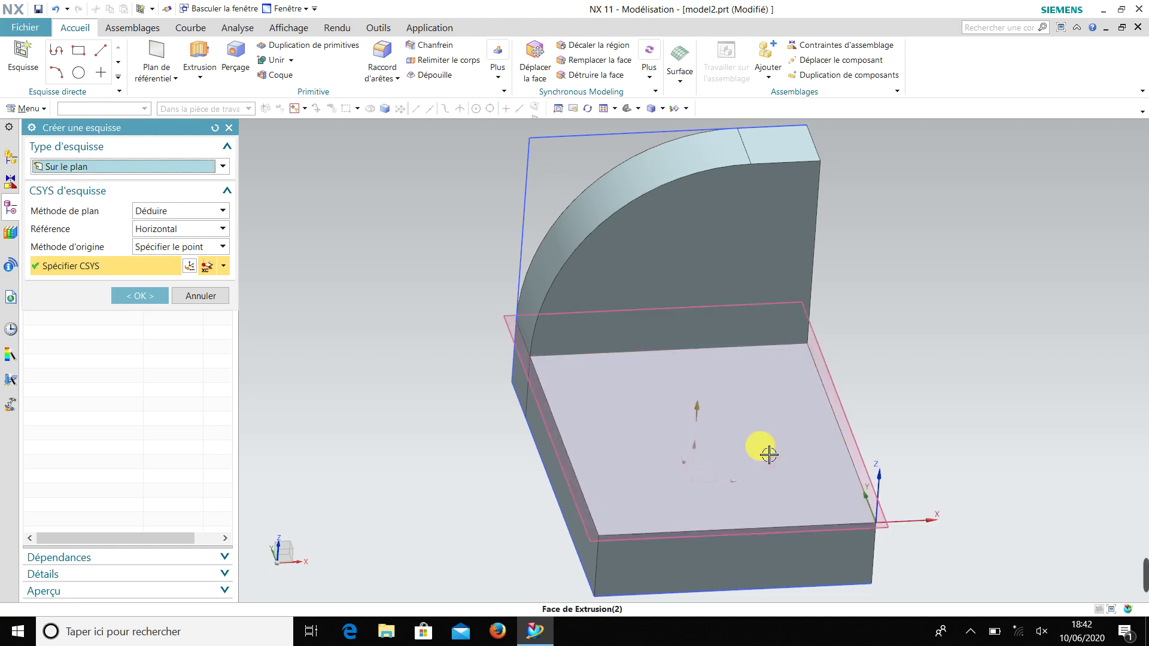
click(136, 302)
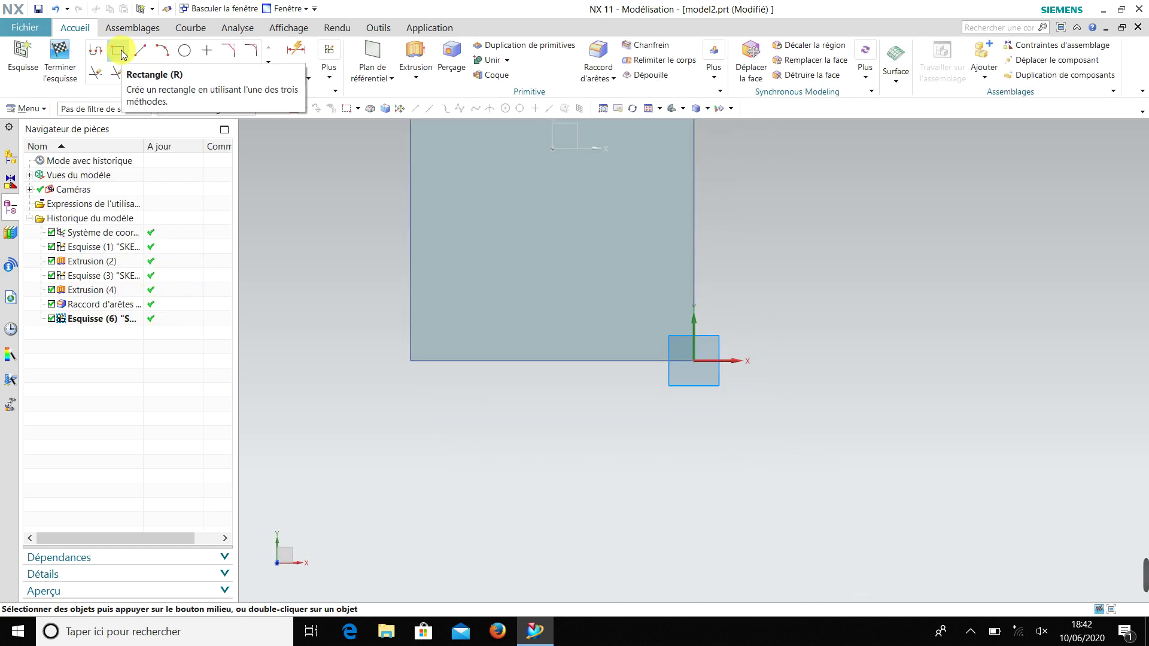
Step: Sketch a two-point rectangle about 18 mm wide and 25 mm long on the plate's free end edge, extending inward
click(119, 51)
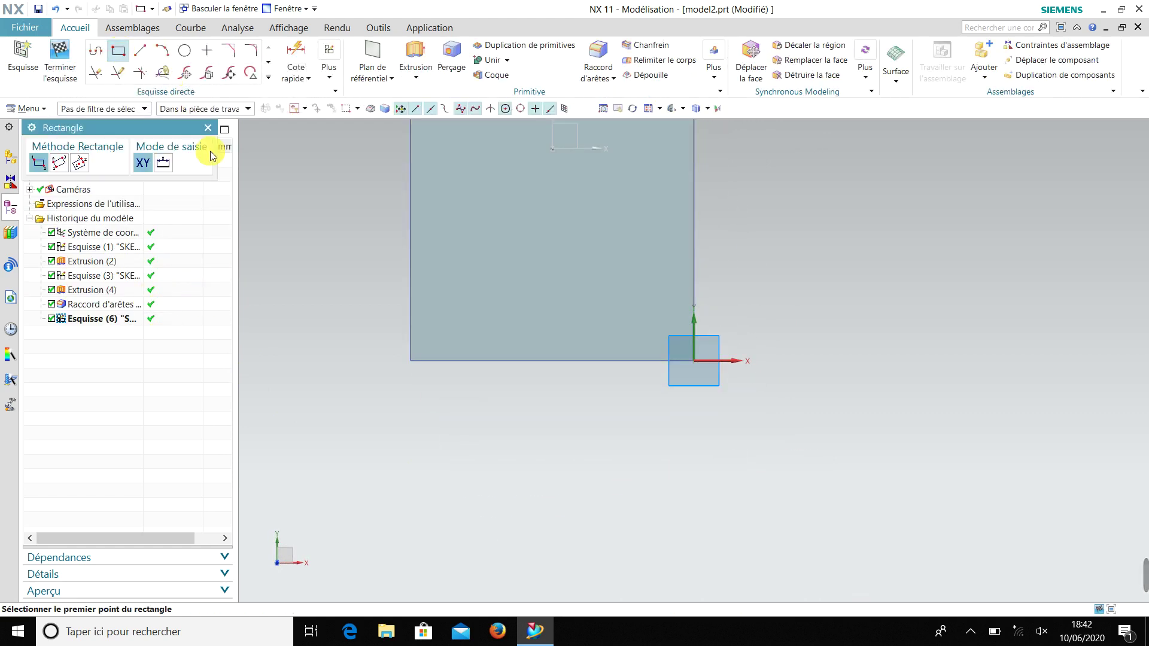
click(473, 361)
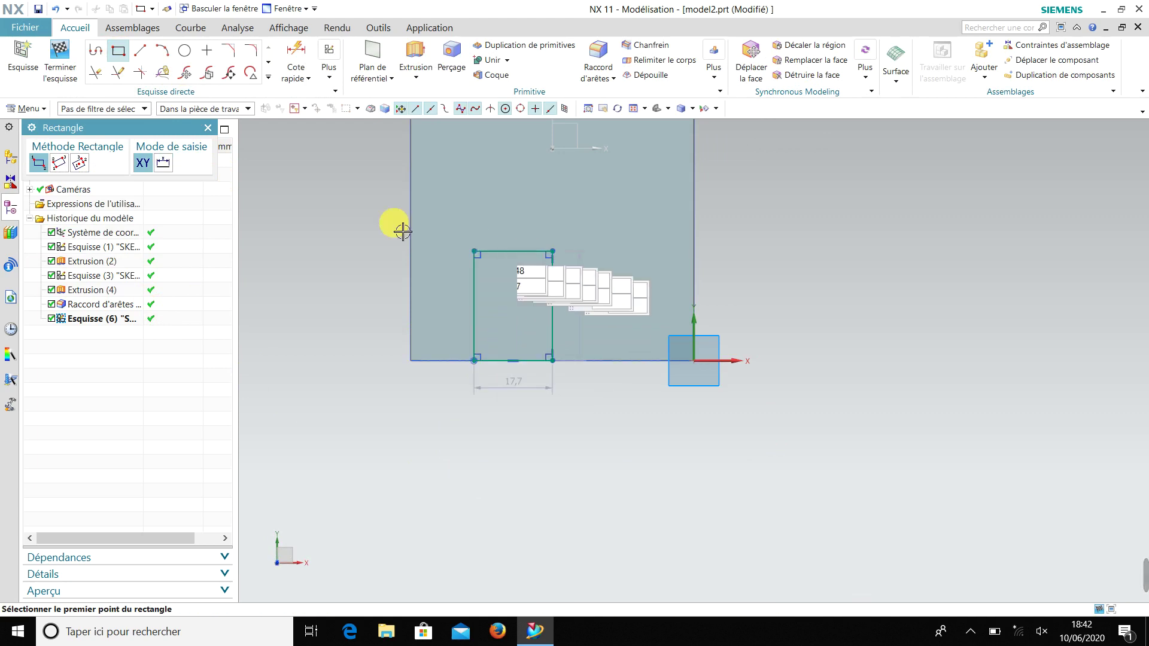
click(208, 127)
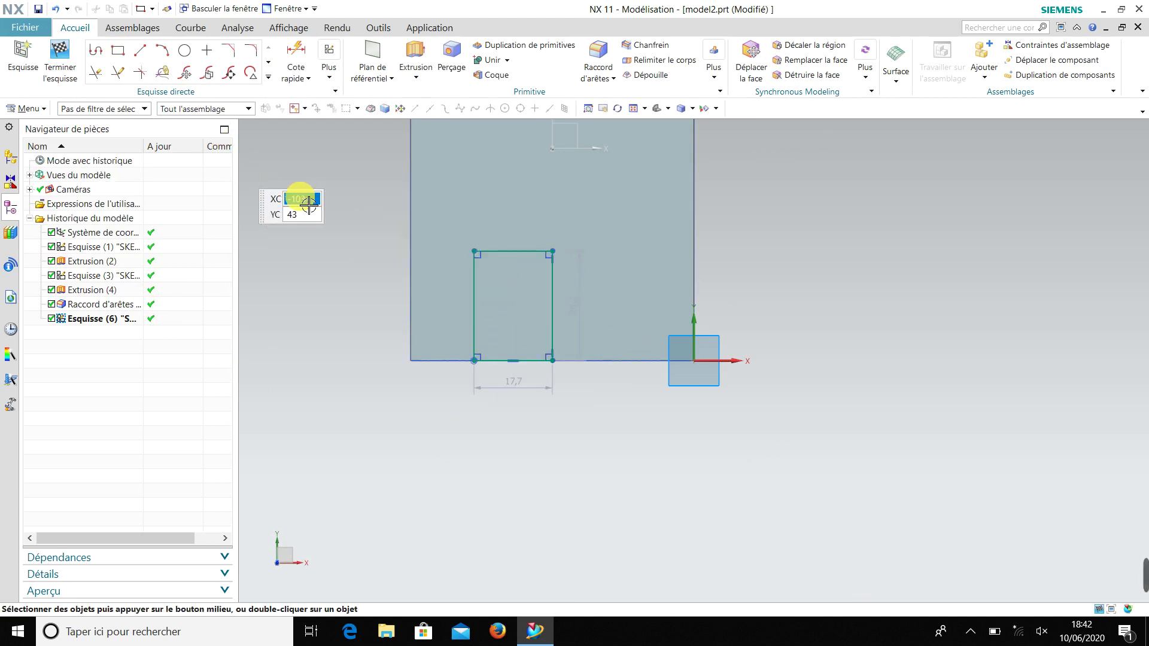
Step: Dimension the rectangle's nearer lower corner 16 mm from the plate's corner on the negative X side
click(310, 79)
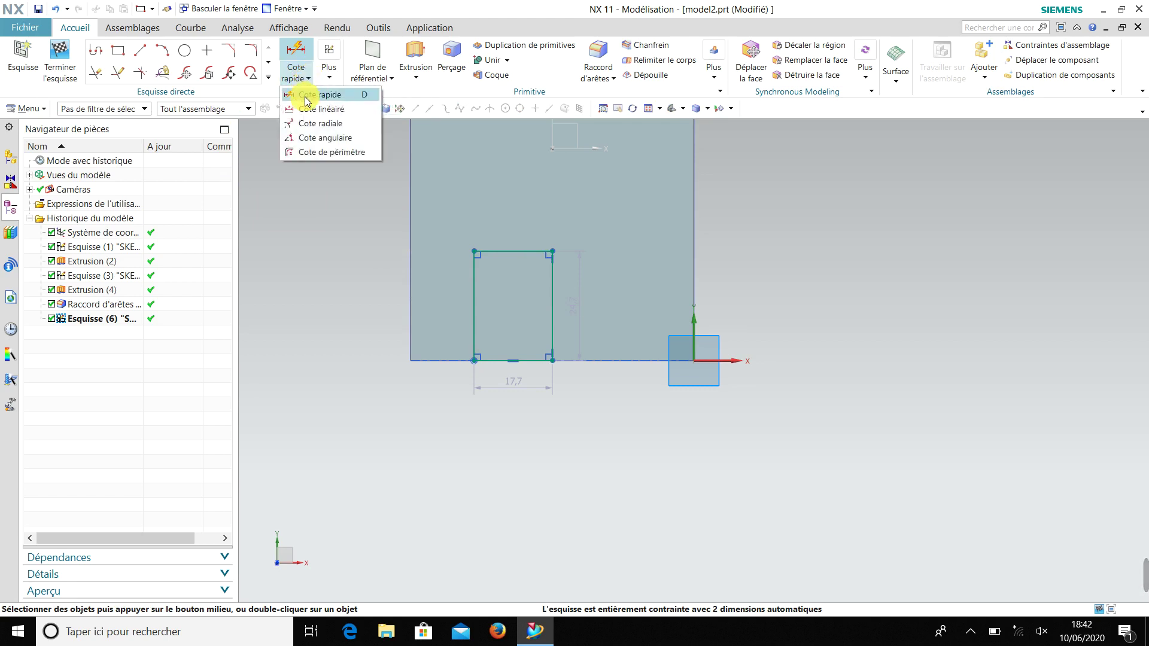
click(306, 94)
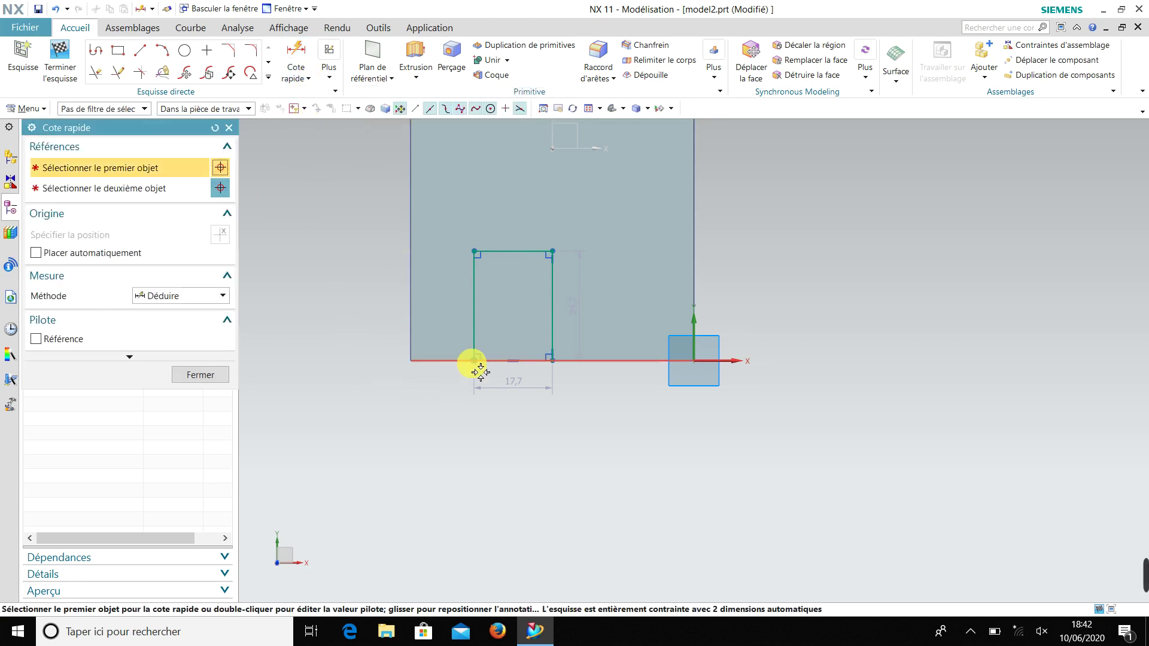
click(412, 362)
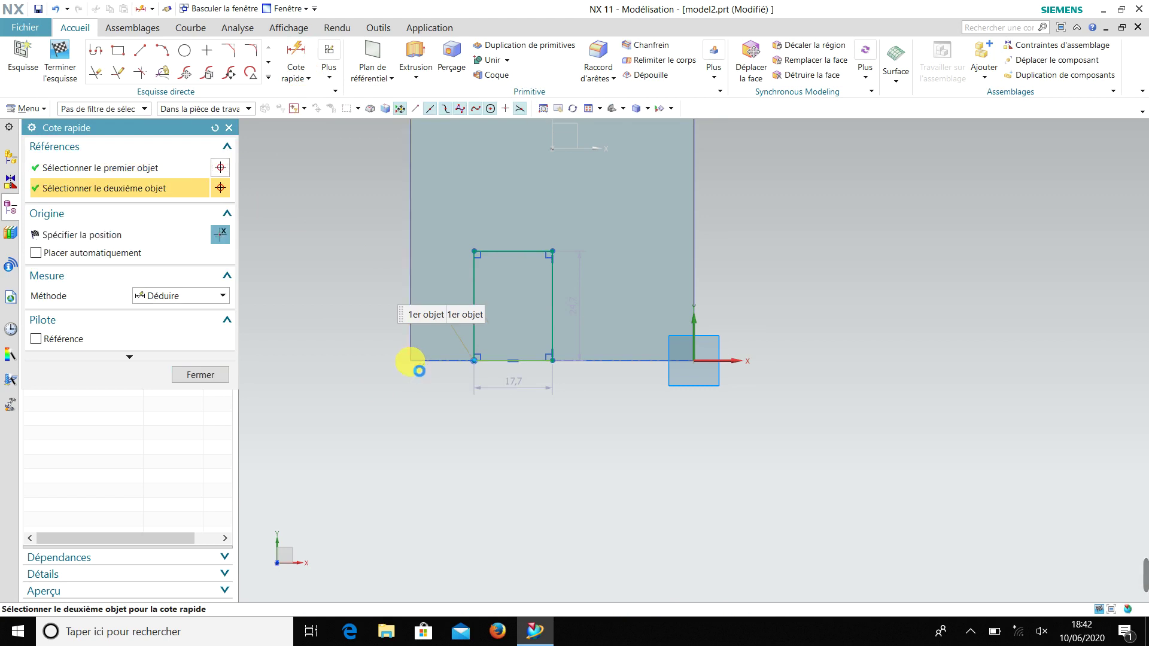
click(412, 362)
click(448, 432)
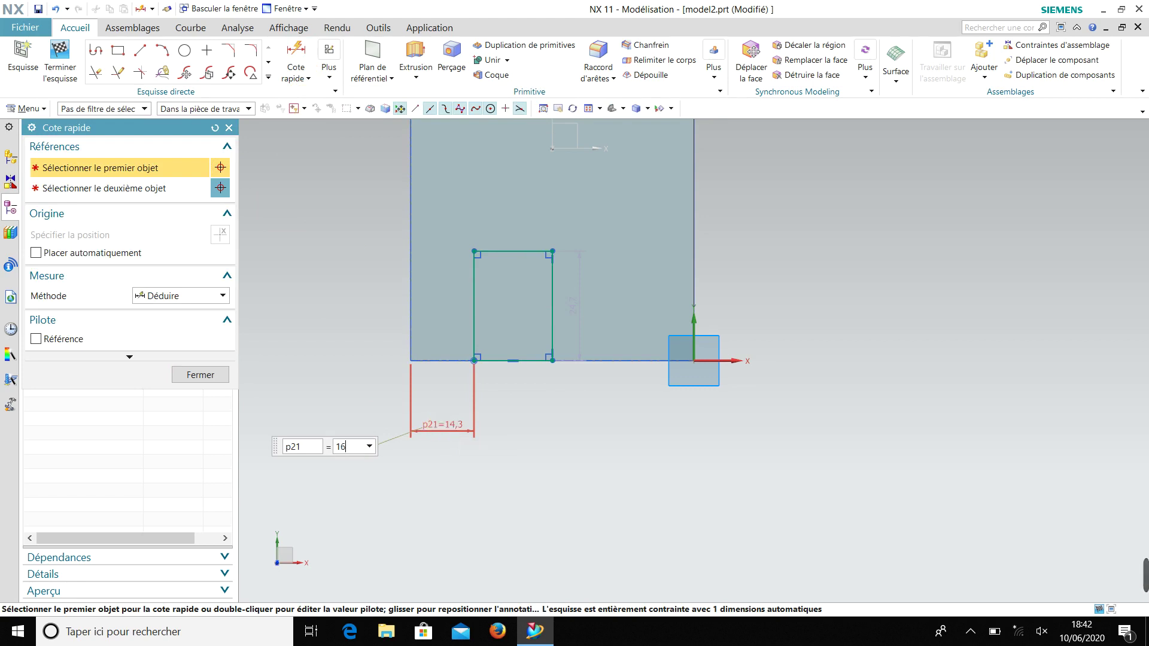
text(16)
key(Return)
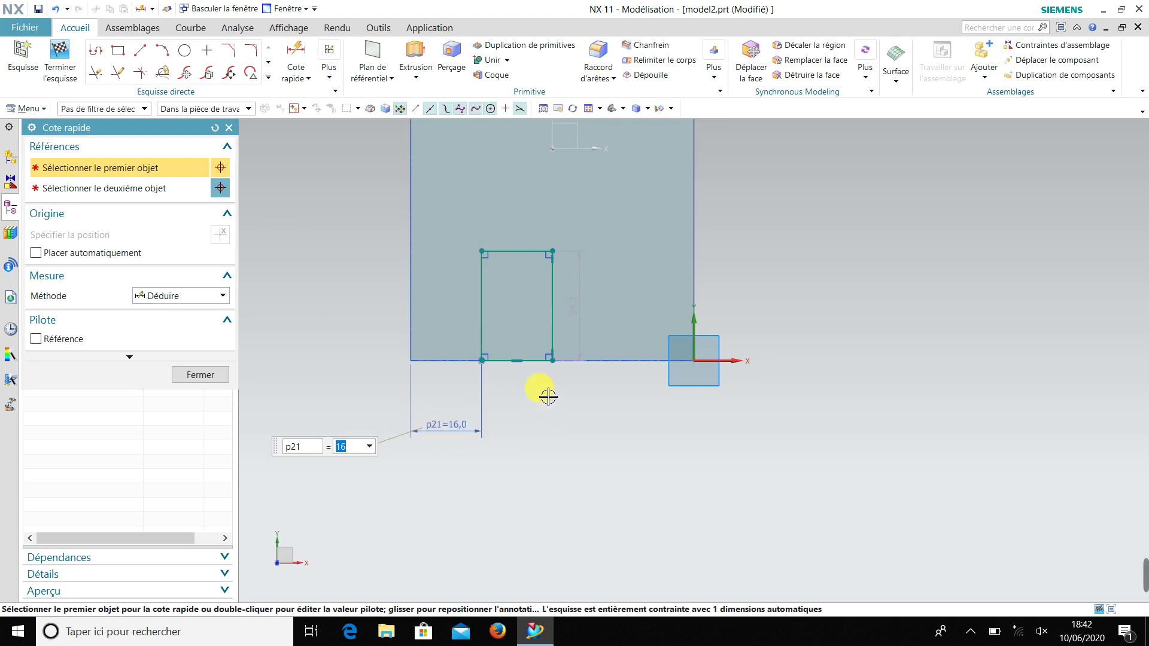
Step: Set the rectangle's width along the plate's end edge to 16 mm with a rapid dimension
click(536, 363)
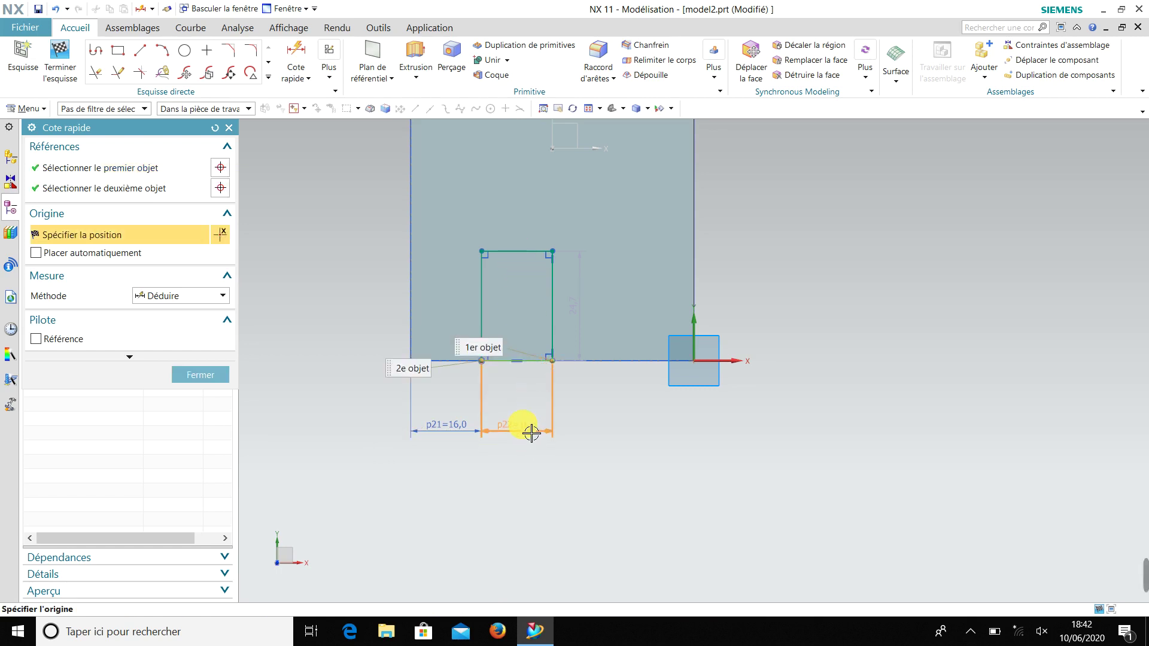
click(531, 432)
click(574, 346)
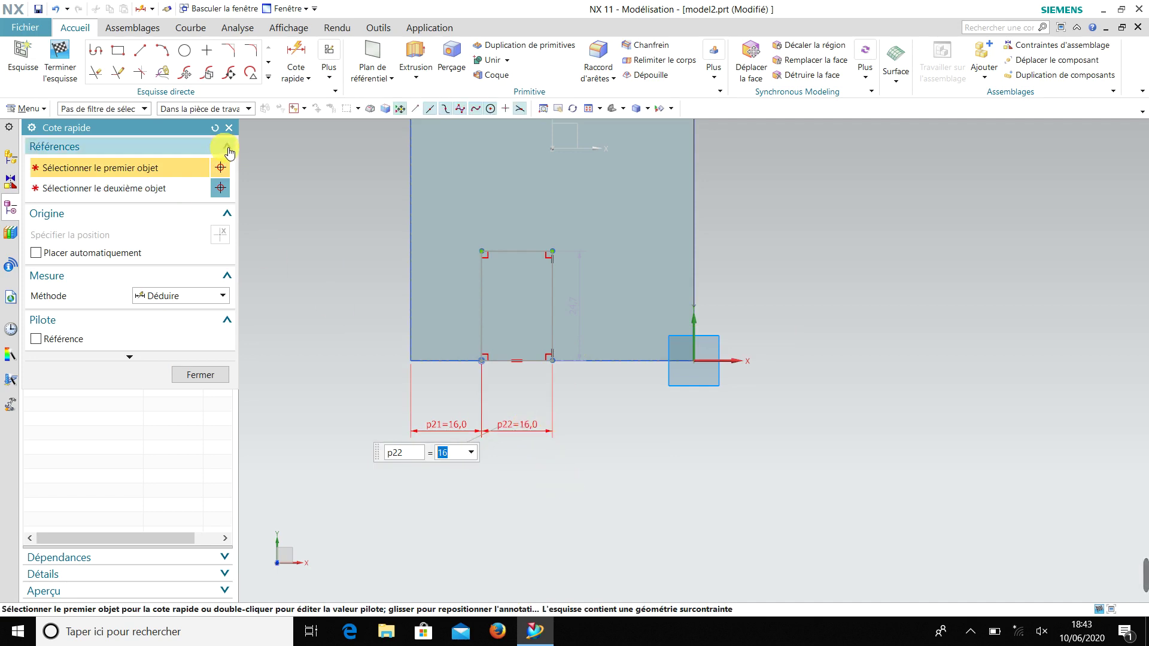
click(228, 127)
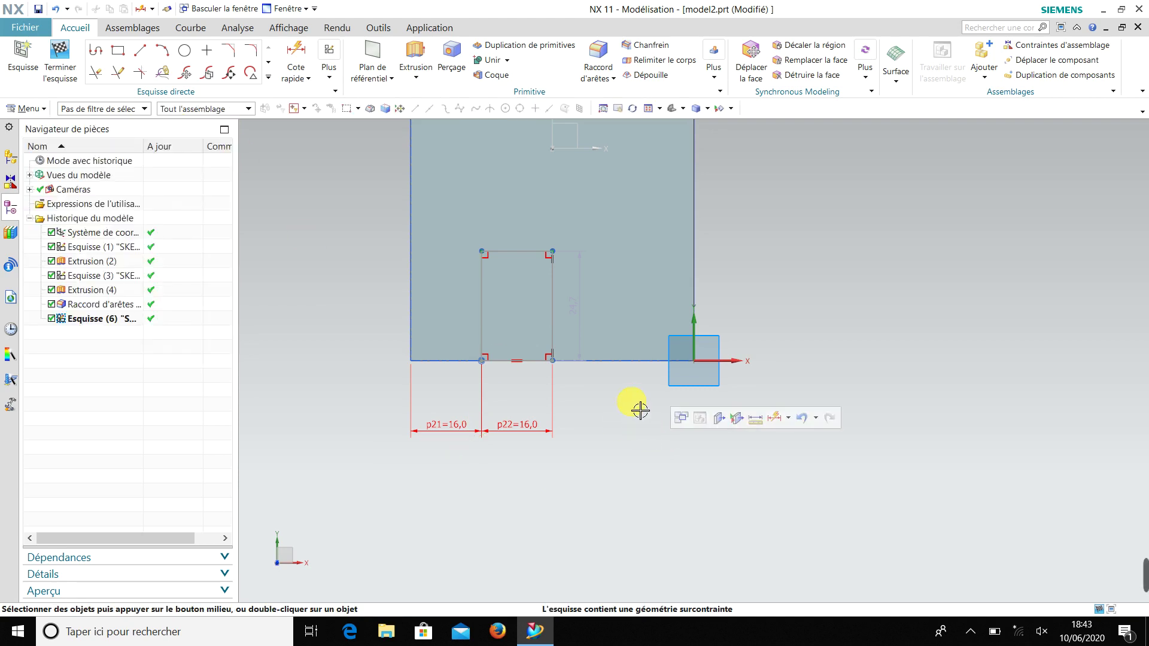
Step: Set the slot rectangle's length inward from the plate's end edge to 20 mm
click(587, 314)
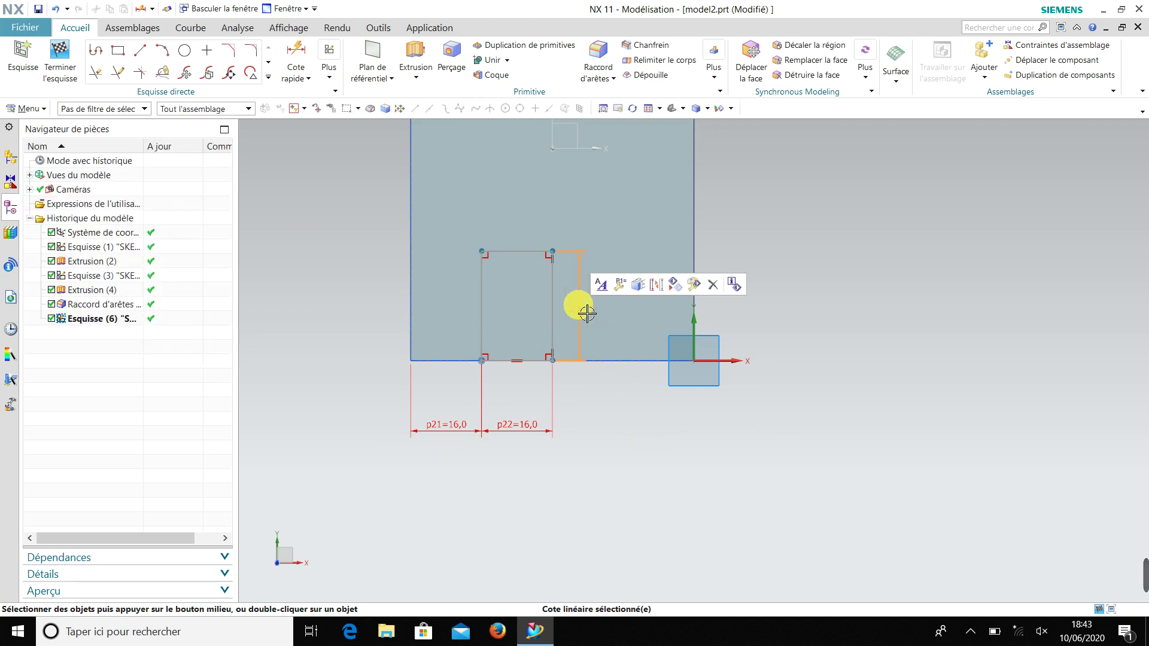
key(Escape)
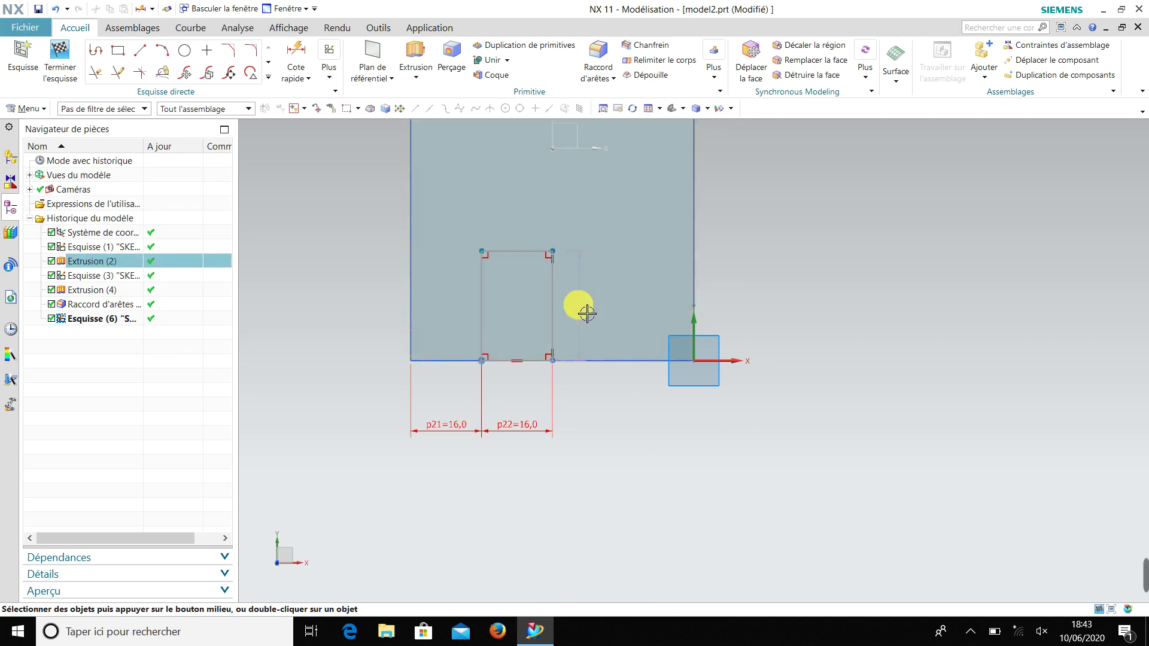
double_click(587, 313)
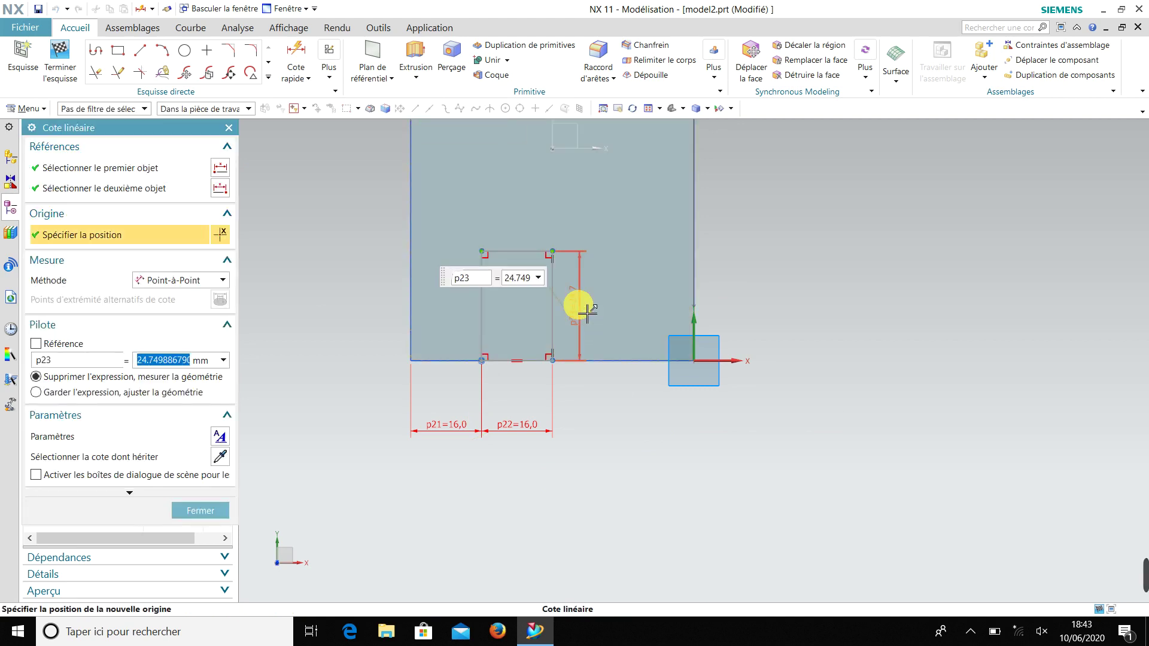
text(20)
key(Return)
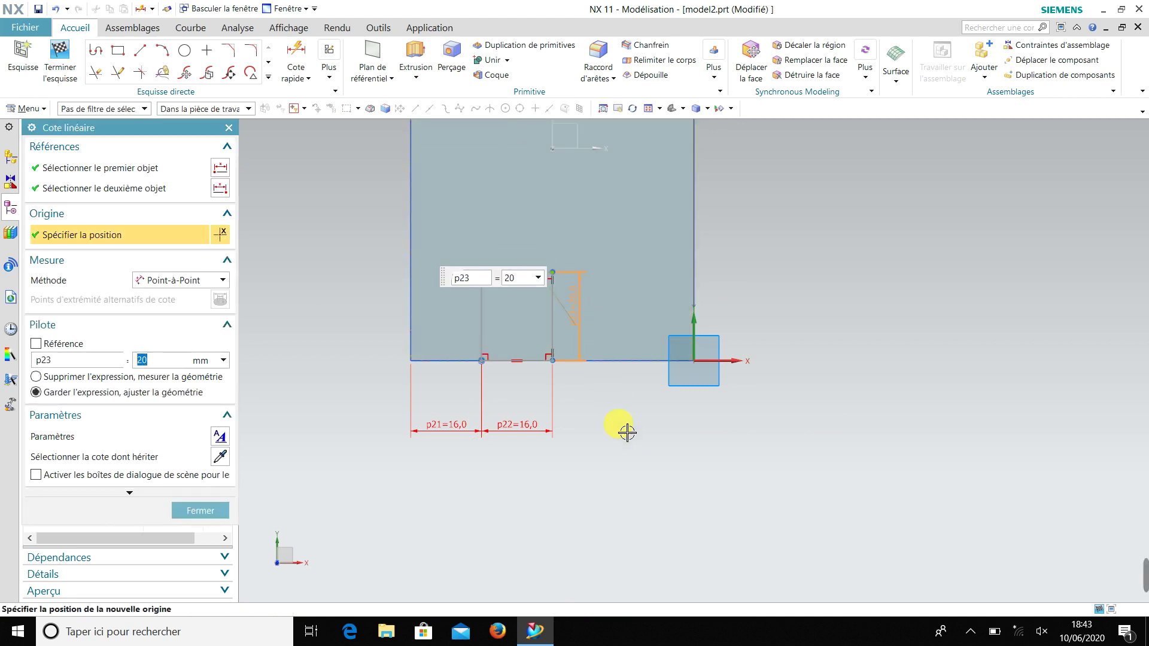
click(198, 511)
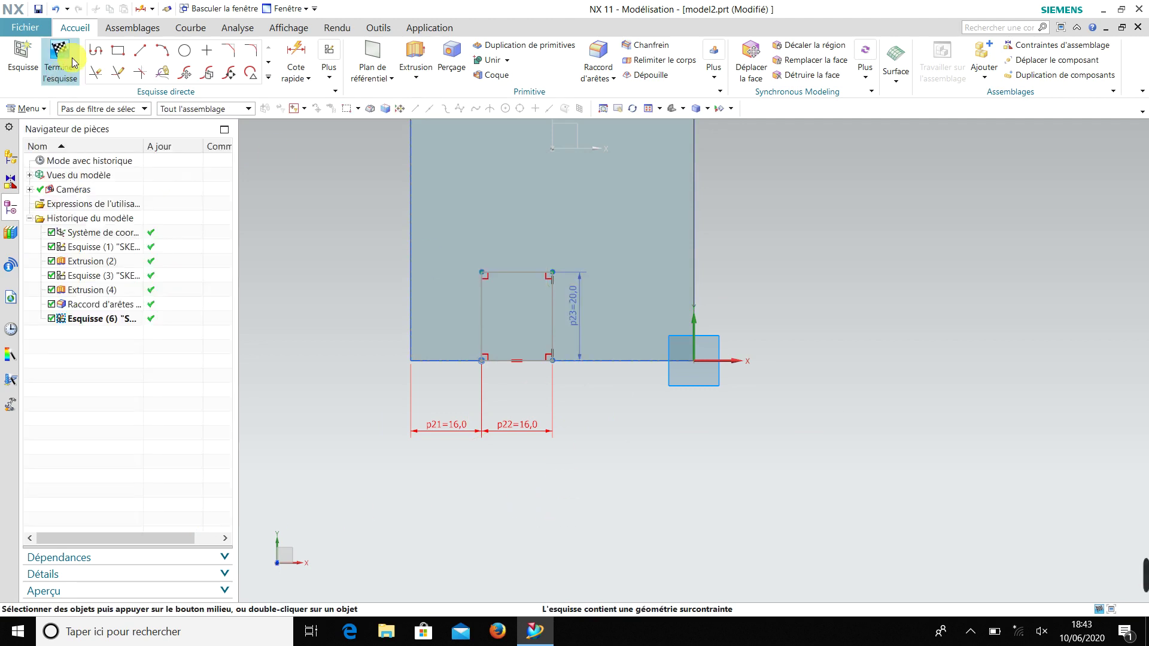
Step: Draw a circle centred on the midpoint of the rectangle's inner short edge, passing through that edge's corner
click(185, 50)
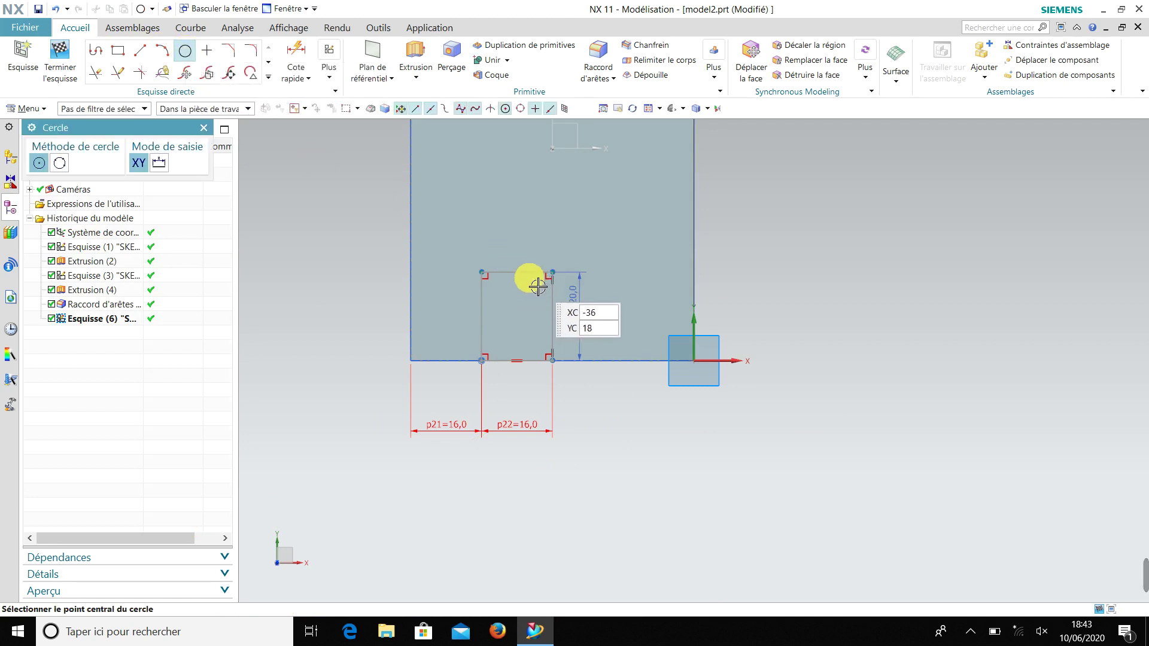
click(517, 272)
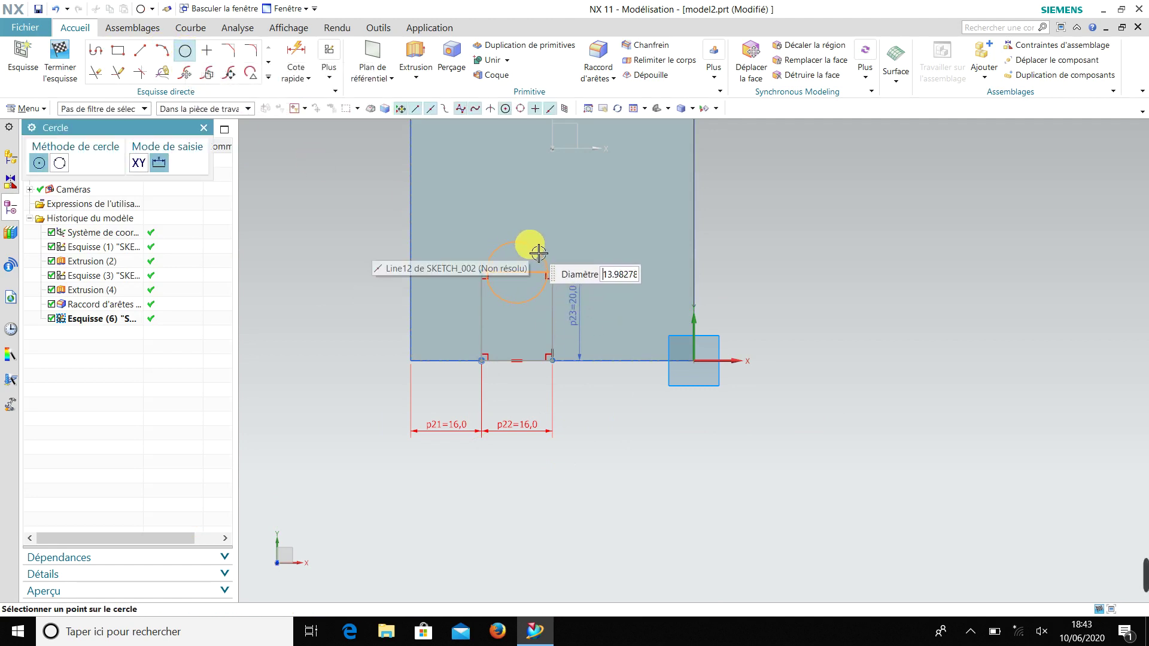
click(552, 272)
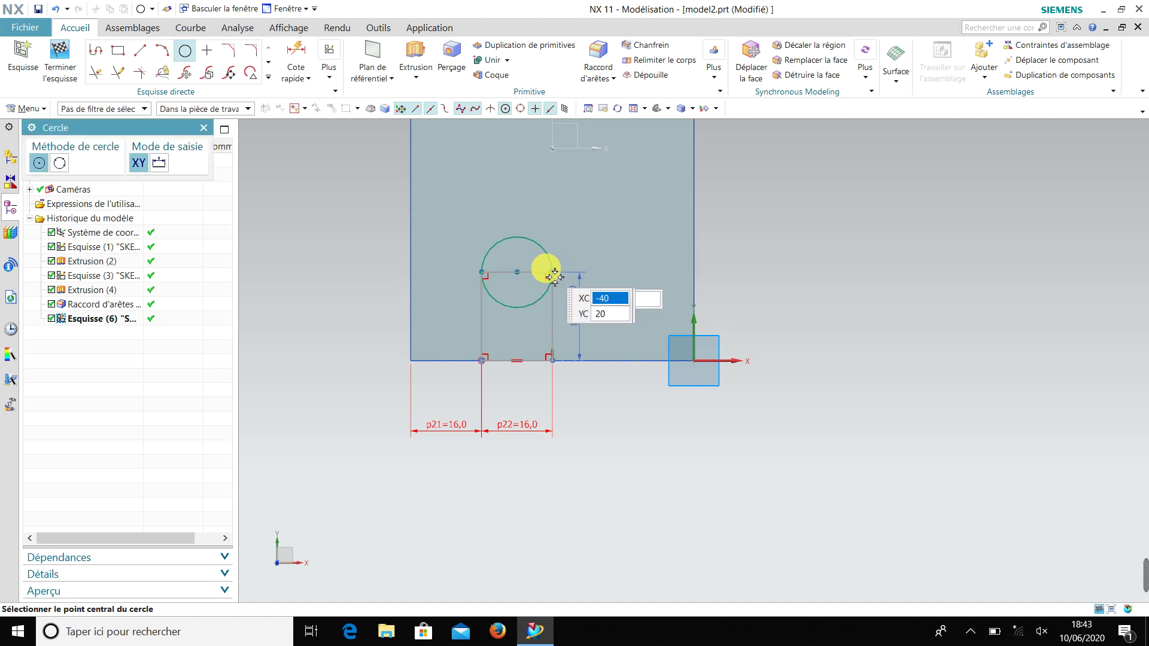
click(204, 128)
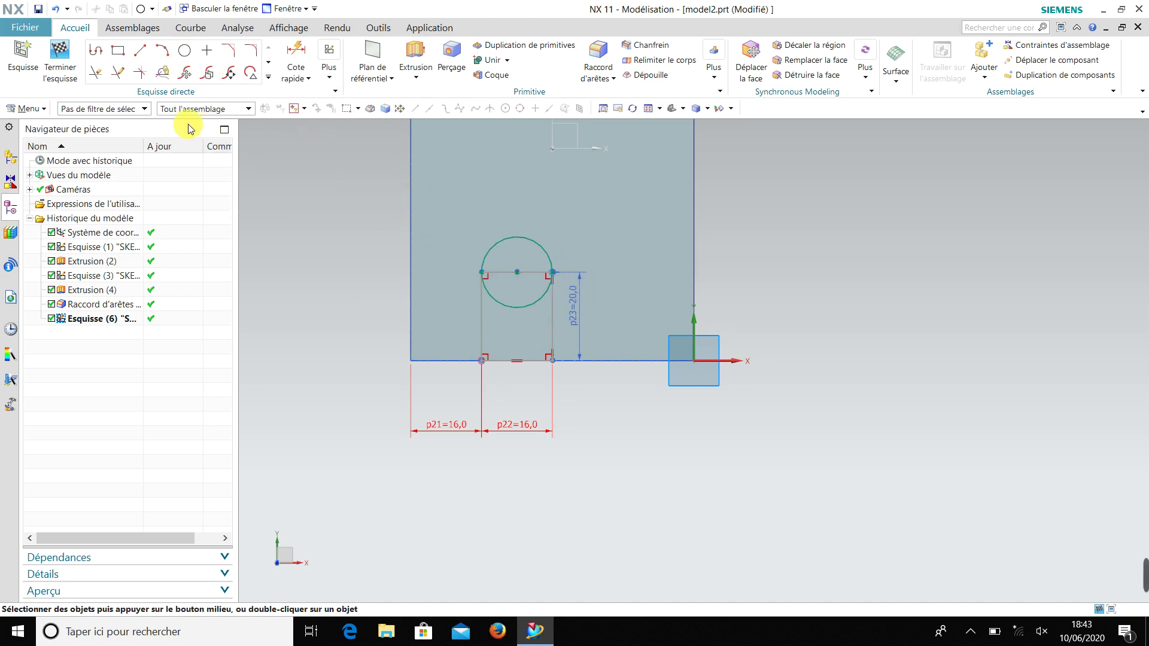
Step: Trim the half circle inside the rectangle and the rectangle's inner edge to leave a round-ended slot profile, and finish the sketch
click(95, 72)
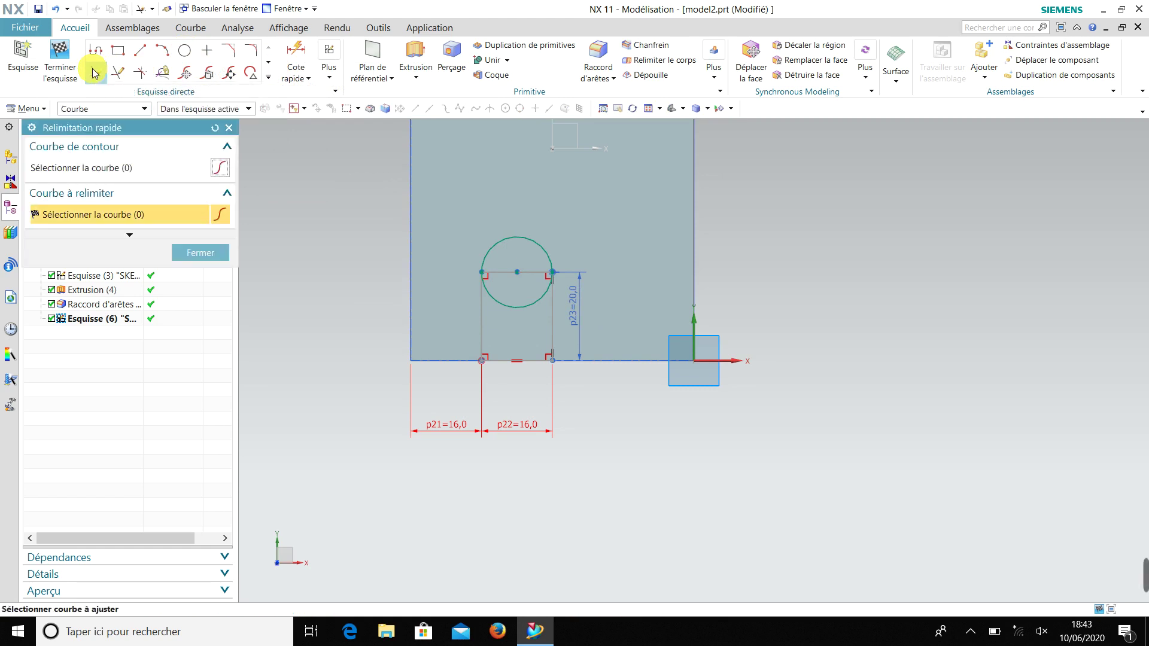
scroll(520, 299, up, 3)
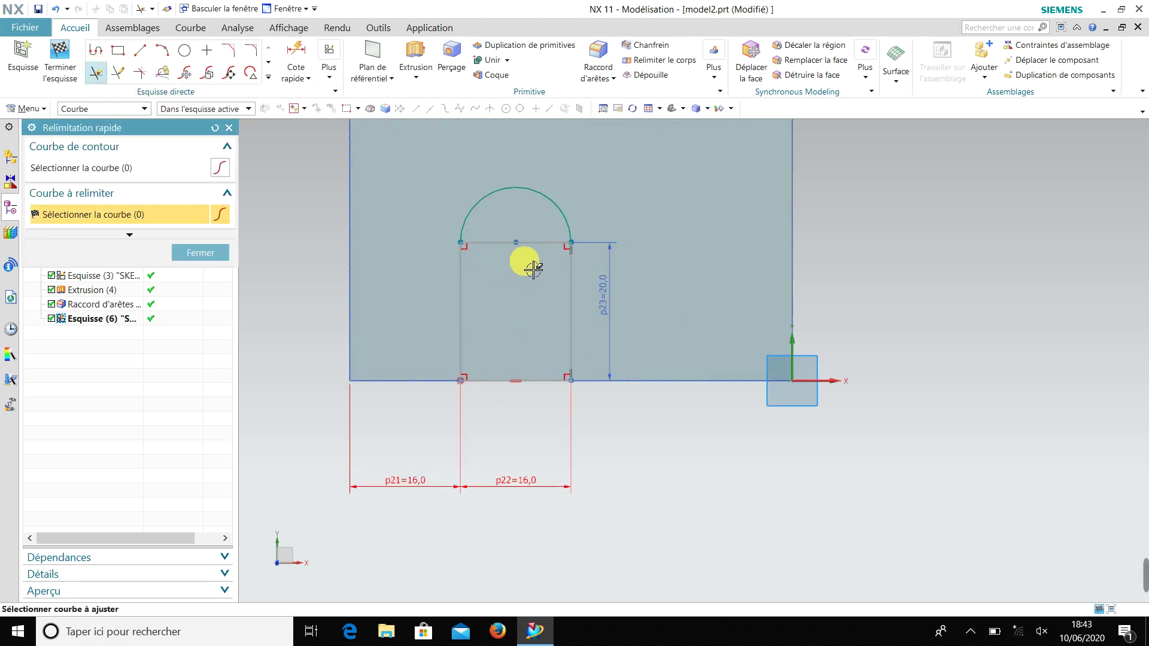
click(217, 254)
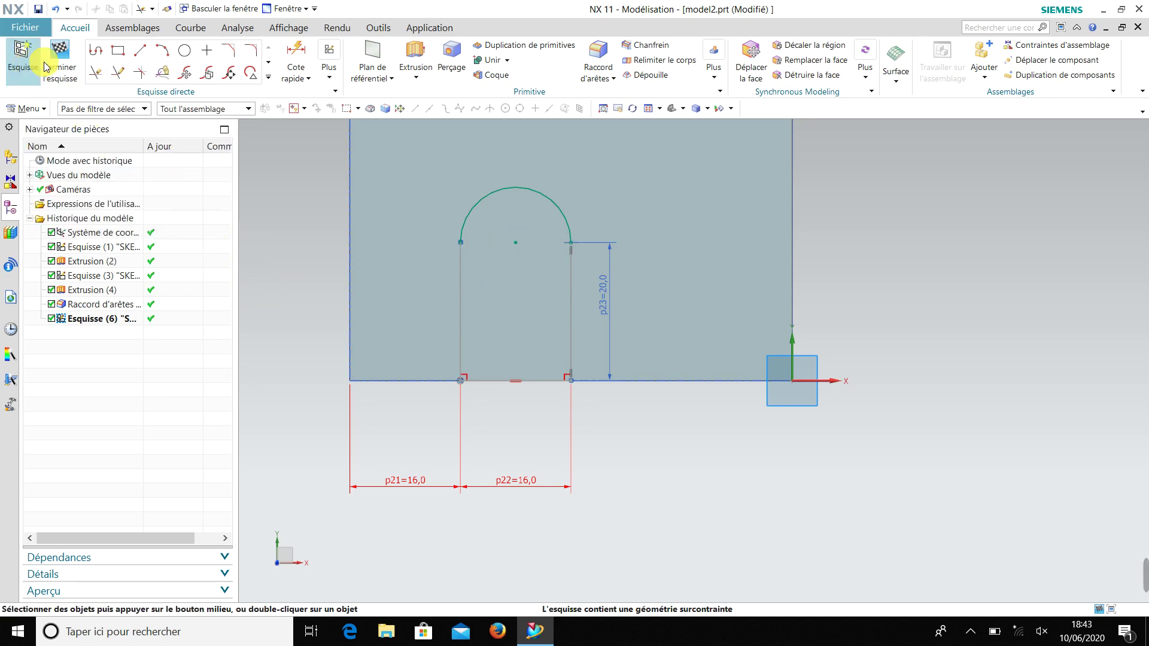
click(59, 53)
Step: Start an Extrude operation for the slot profile, keeping the limits at 0 and 16 mm
middle_drag(292, 309, 295, 270)
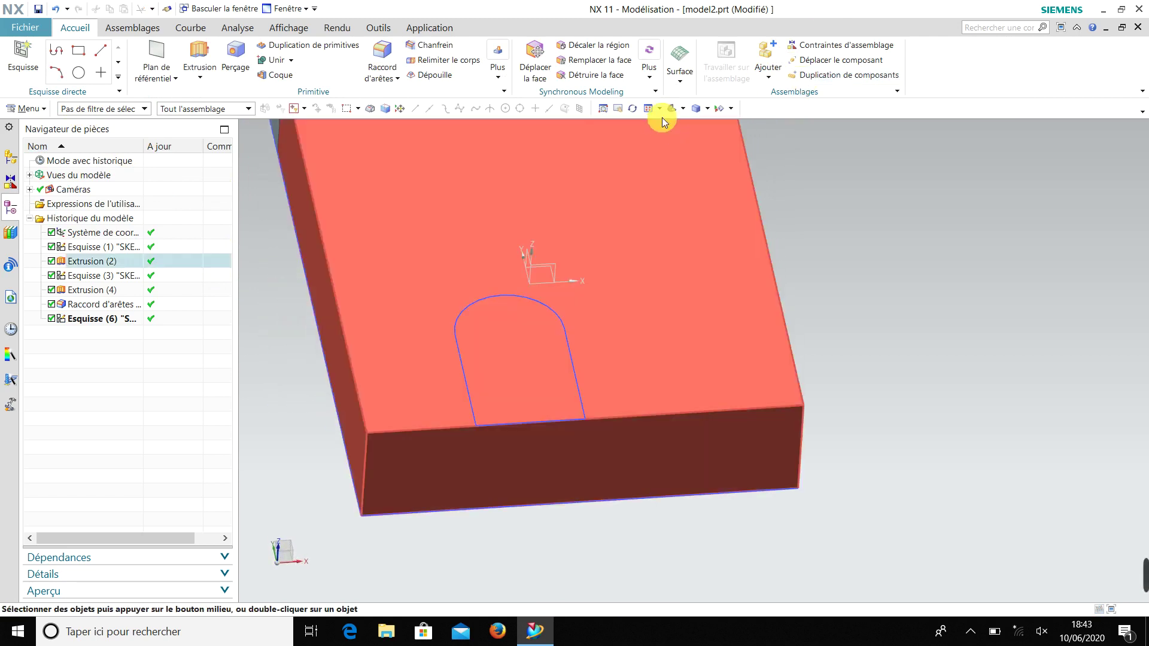
click(652, 108)
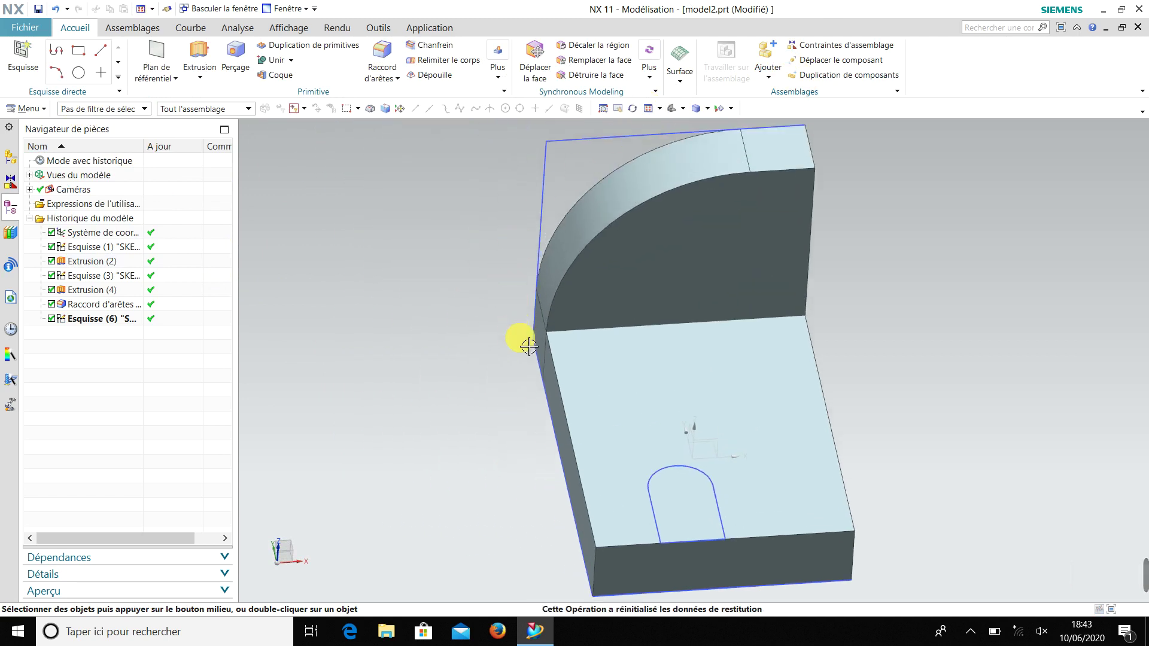
scroll(523, 341, up, 3)
scroll(582, 398, down, 4)
middle_drag(582, 397, 682, 457)
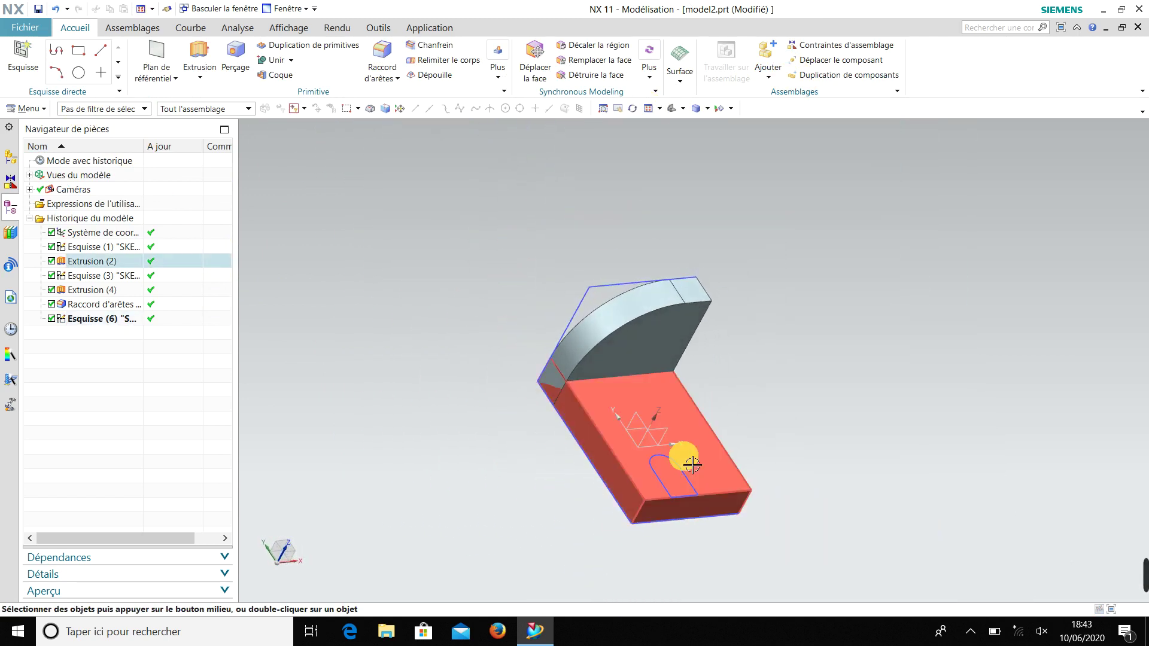
click(200, 53)
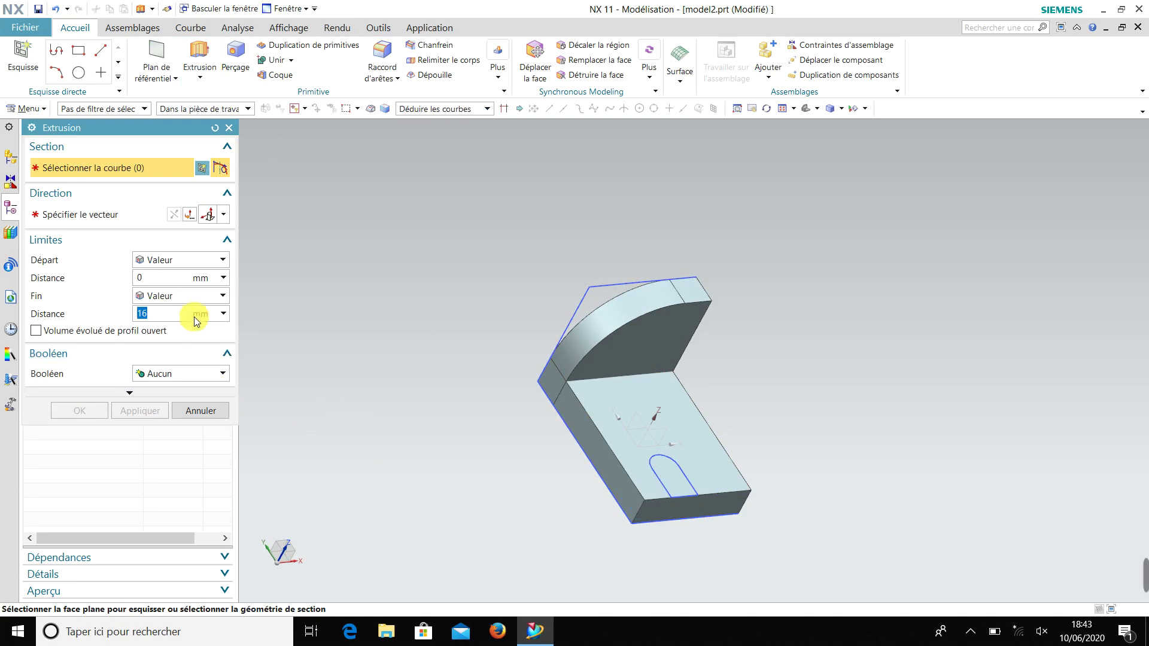
click(210, 372)
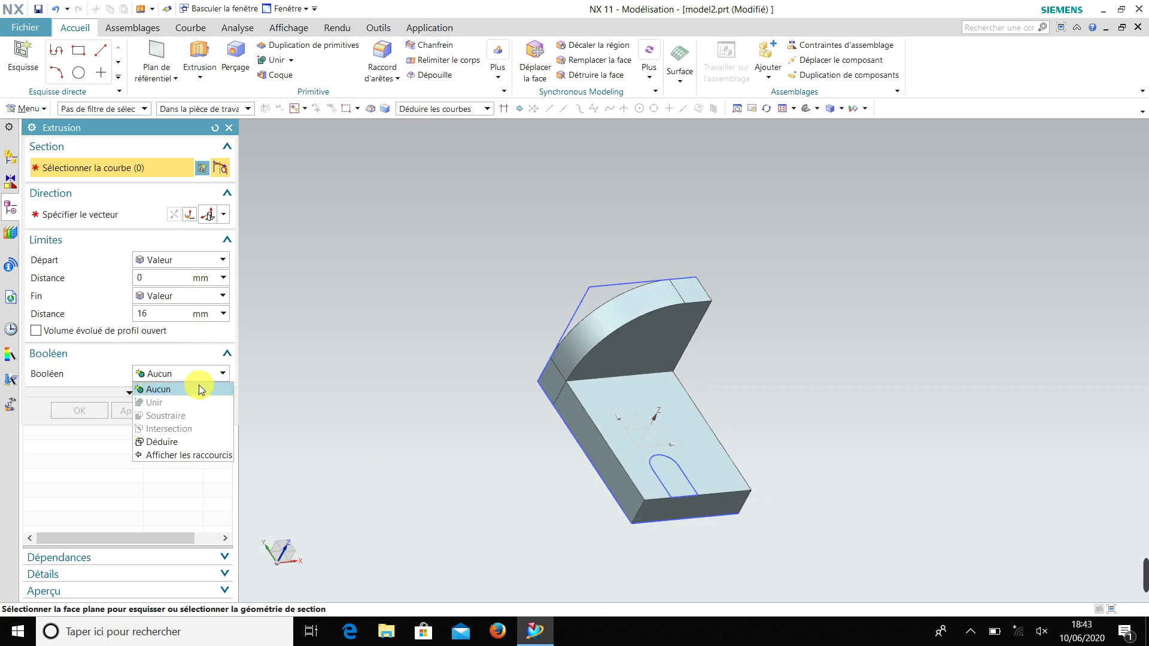
click(271, 377)
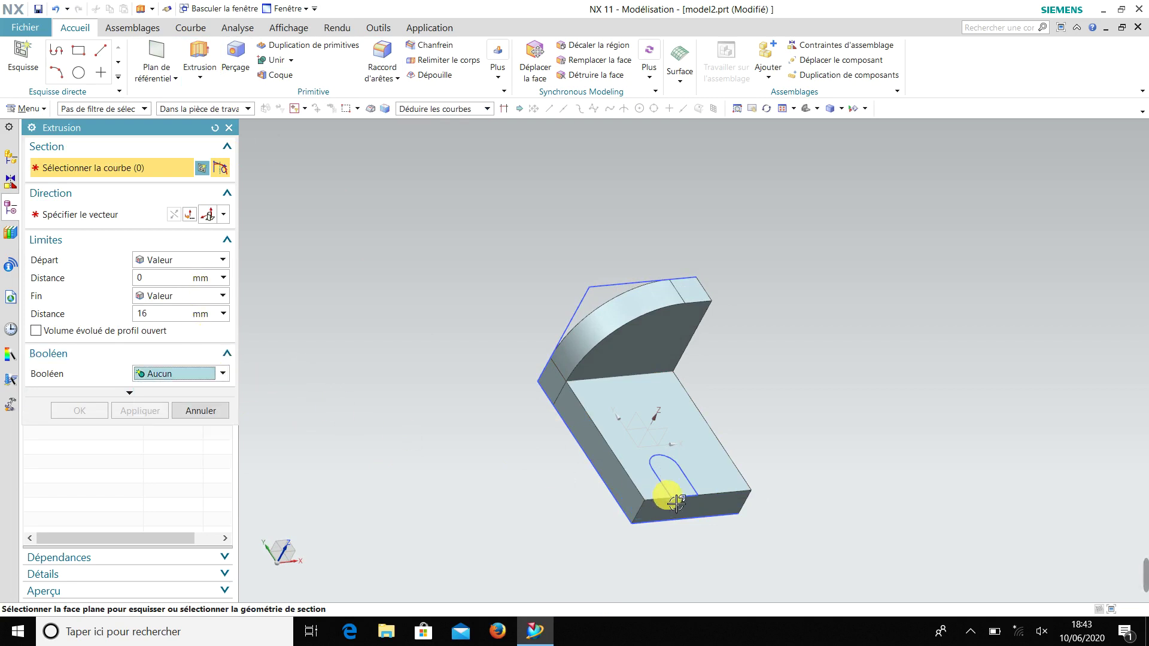
click(673, 478)
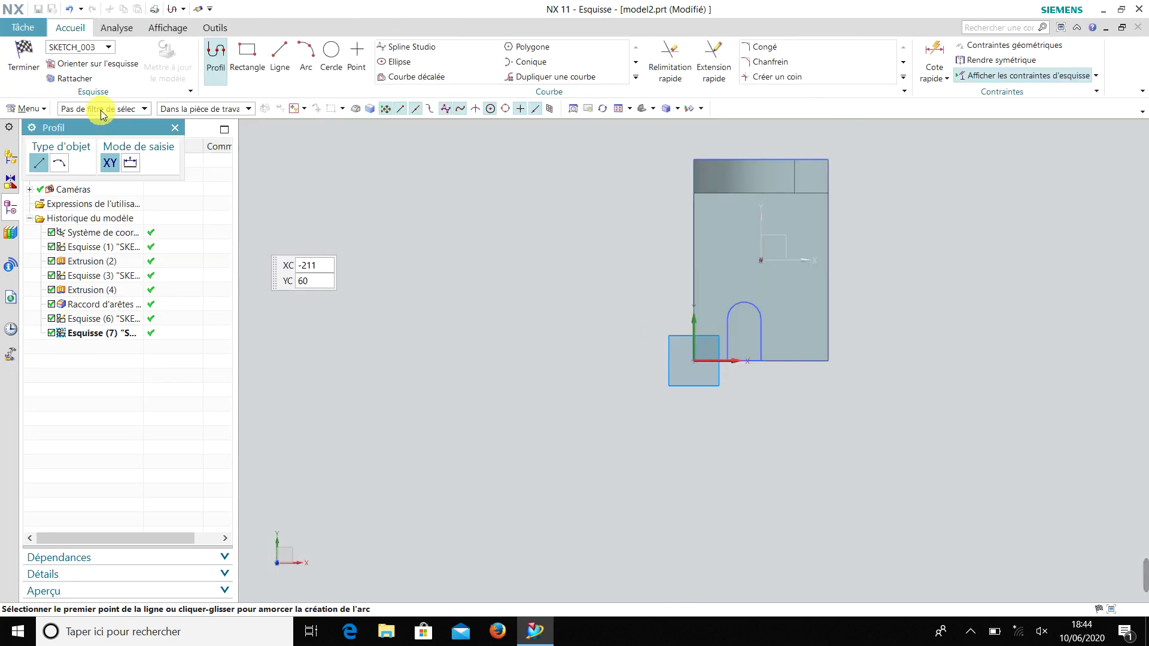
click(176, 128)
middle_drag(403, 326, 559, 372)
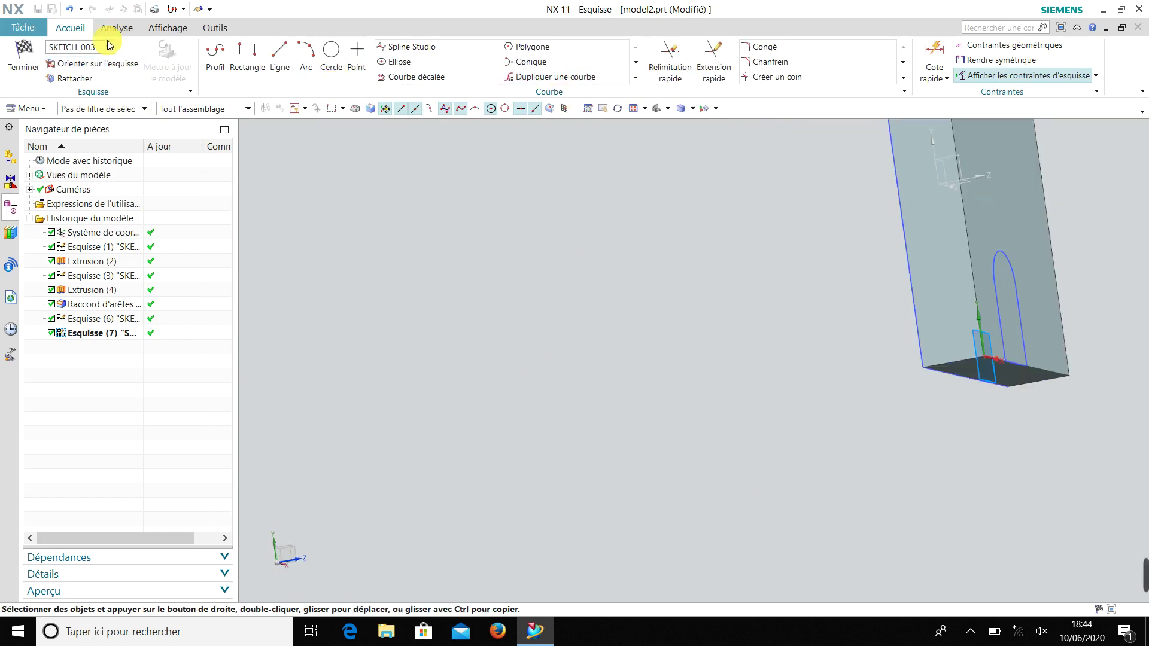
click(24, 67)
click(512, 347)
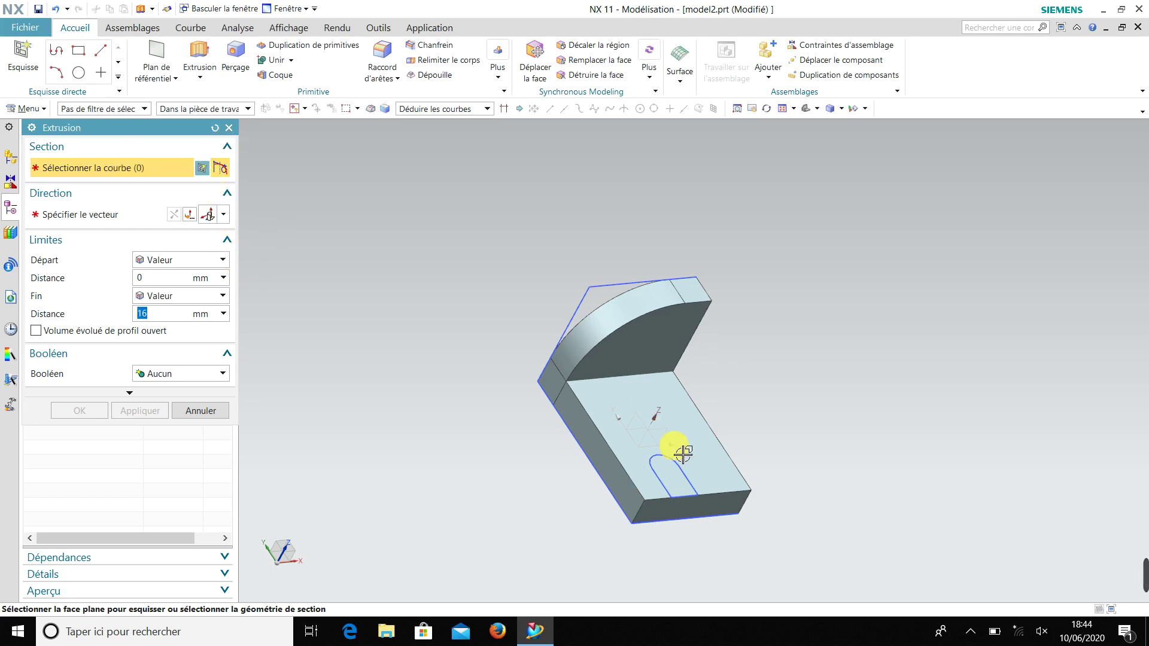
Step: Extrude the round-ended slot profile 16 mm downward in the reversed direction, subtracting it from the base plate body
click(657, 469)
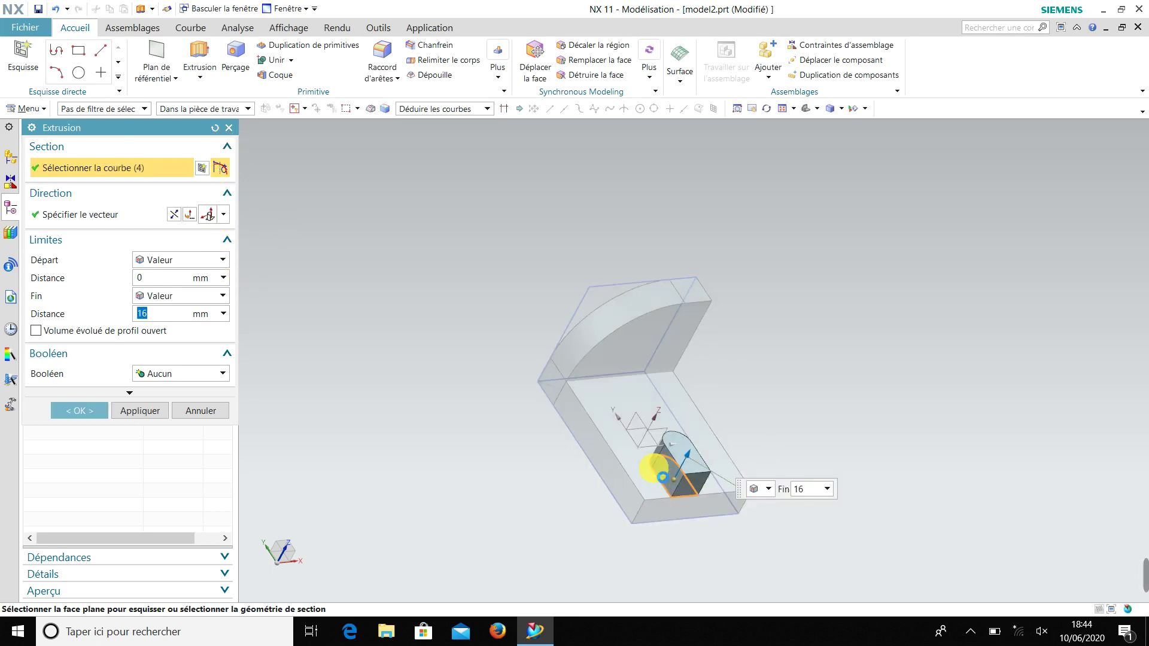
click(173, 214)
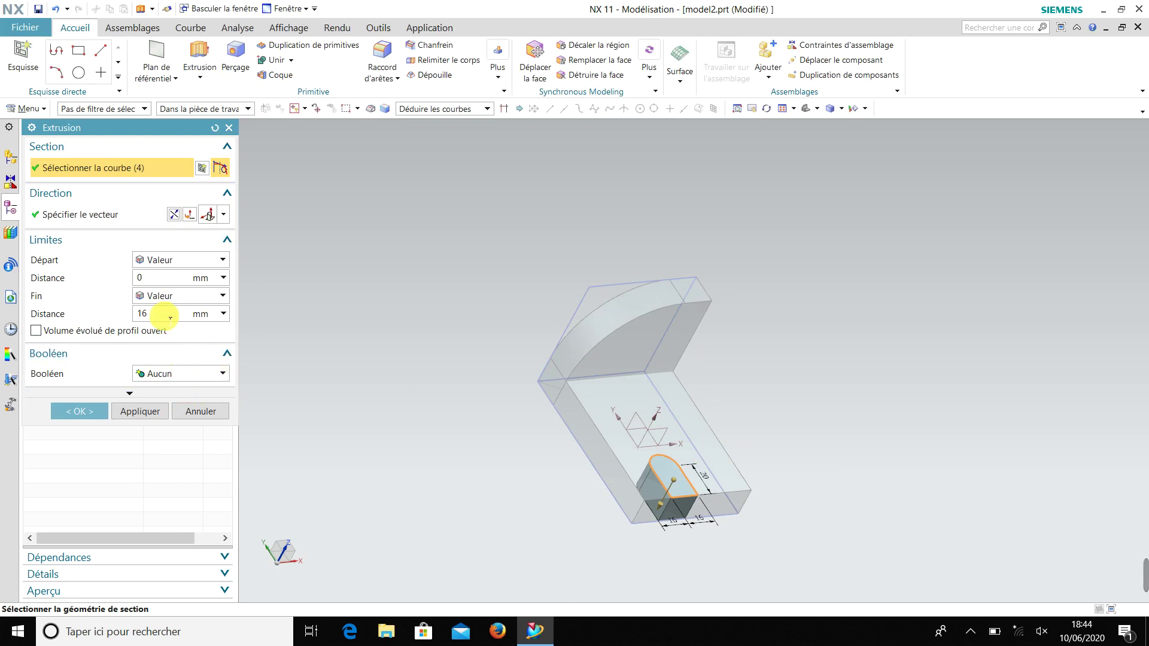
click(159, 314)
double_click(142, 313)
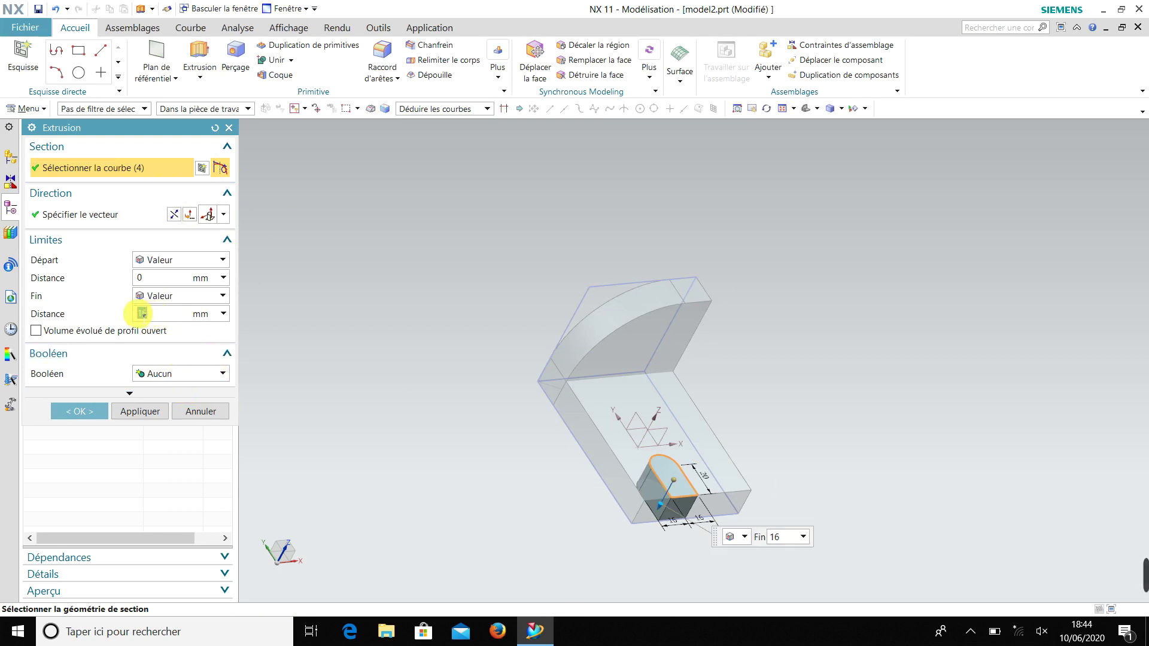
mouse_move(1142, 588)
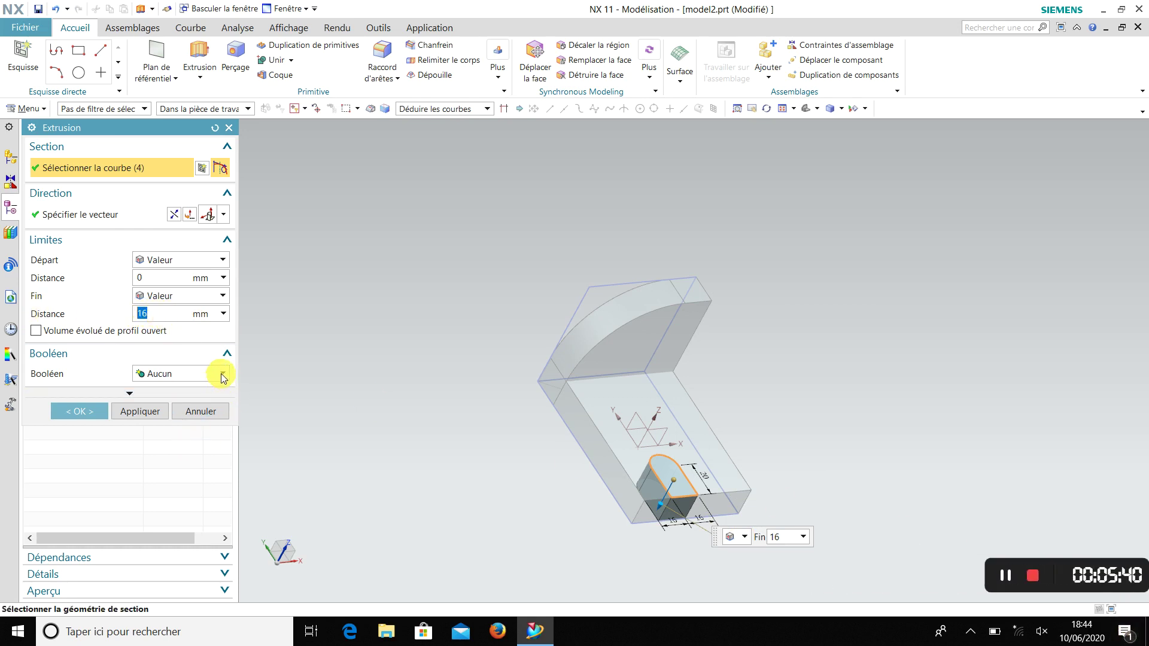
click(221, 373)
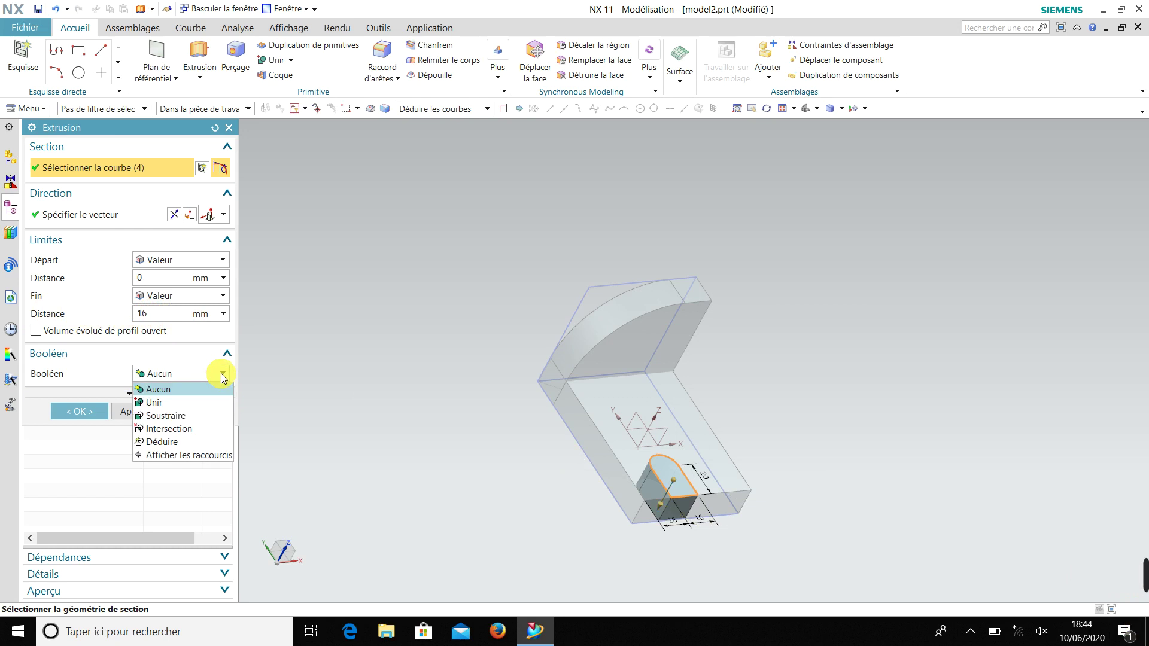
click(178, 417)
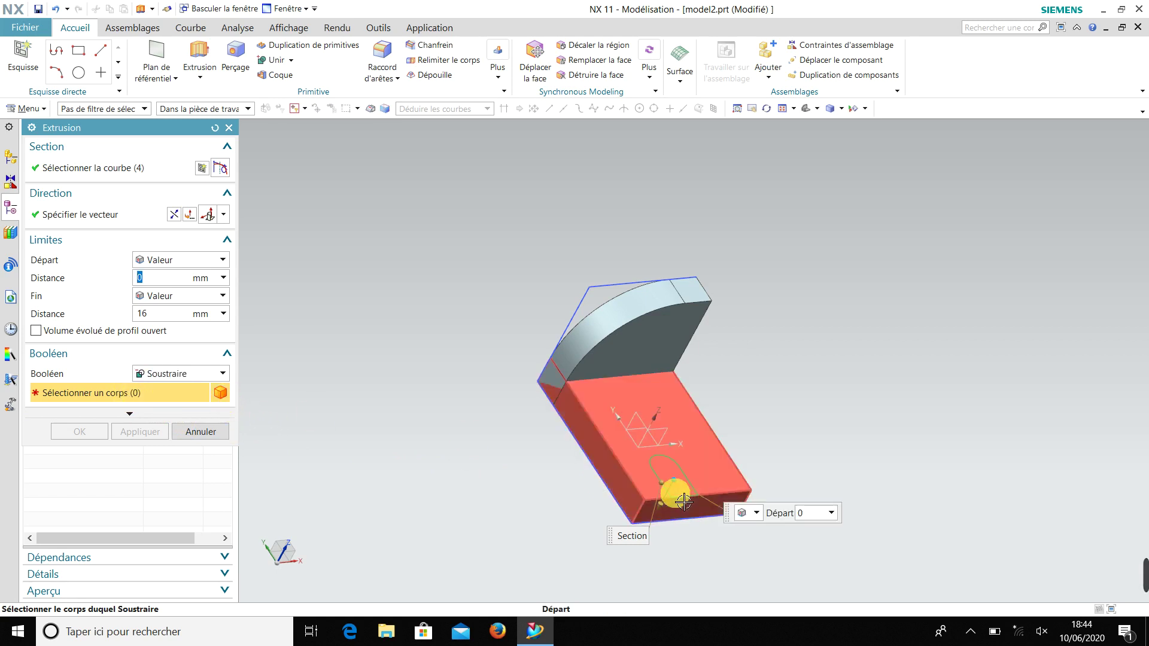
click(685, 500)
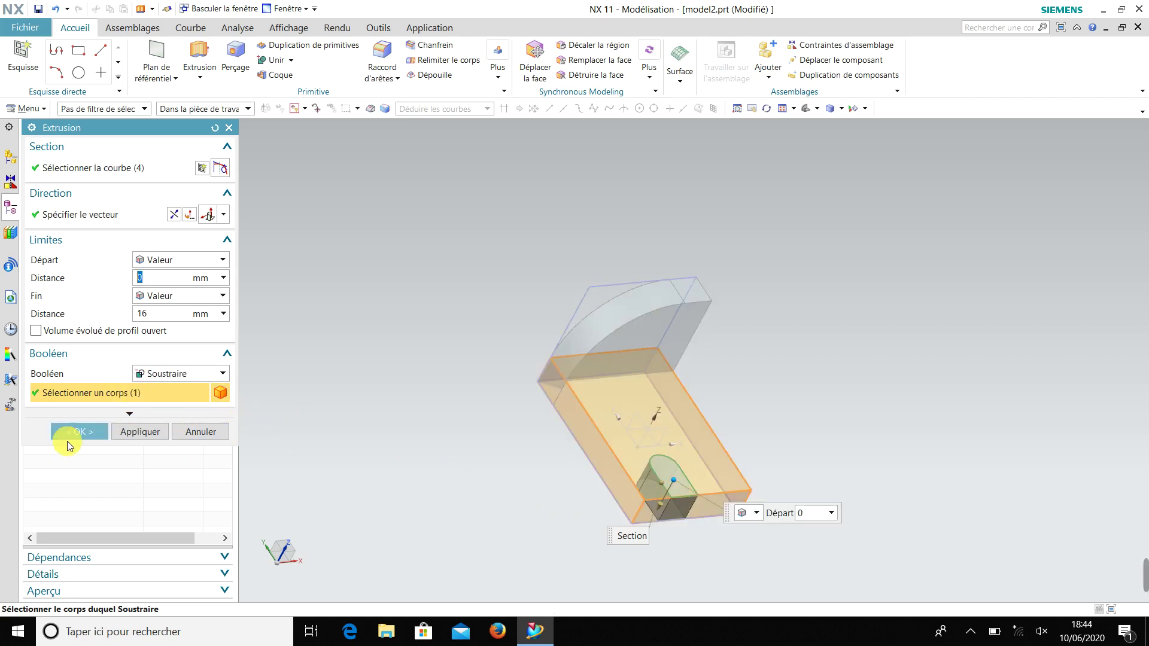
click(84, 431)
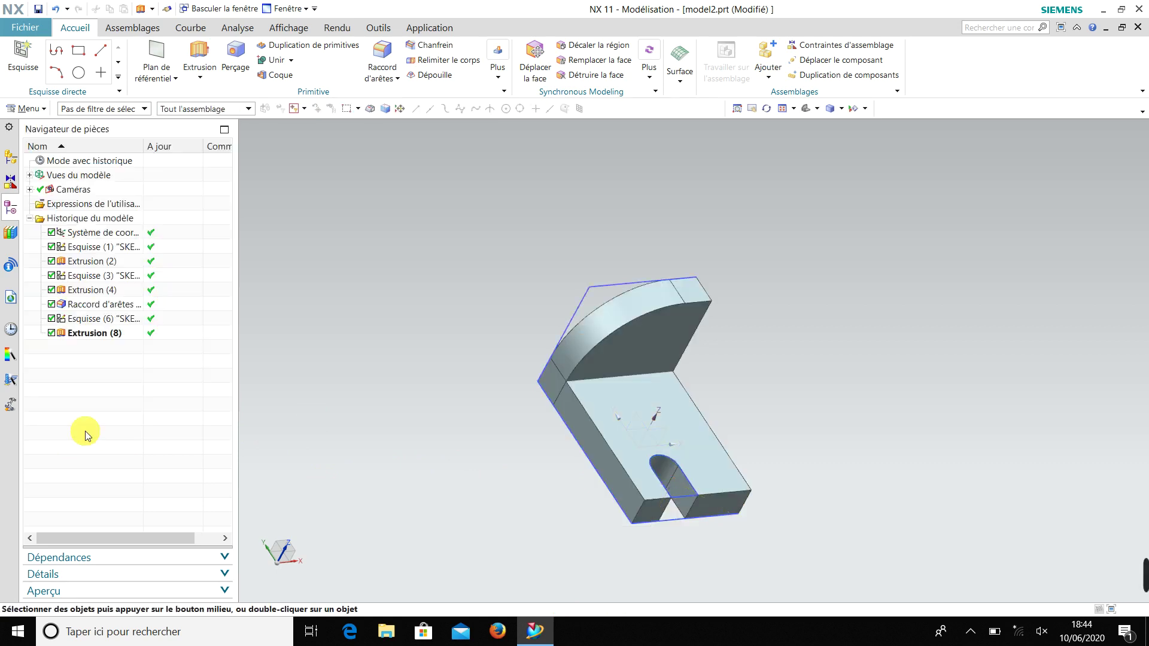
Step: Start a sketch on the base plate's long side face on the positive X side, using the inferred plane method
middle_drag(586, 504, 638, 452)
click(733, 457)
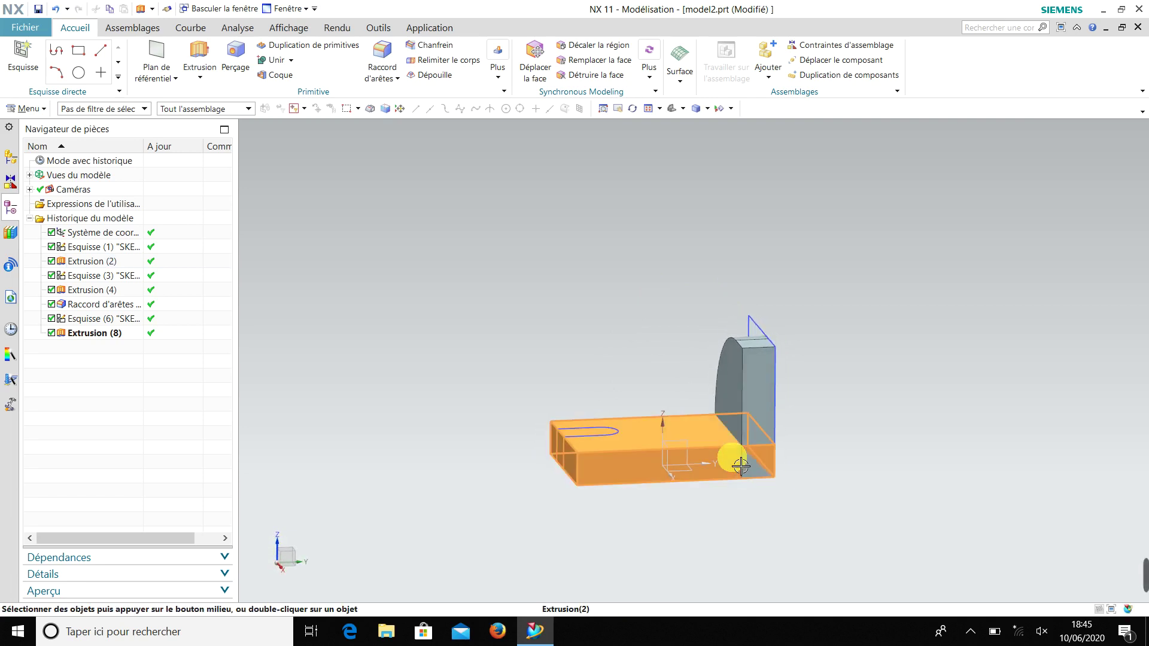
click(22, 53)
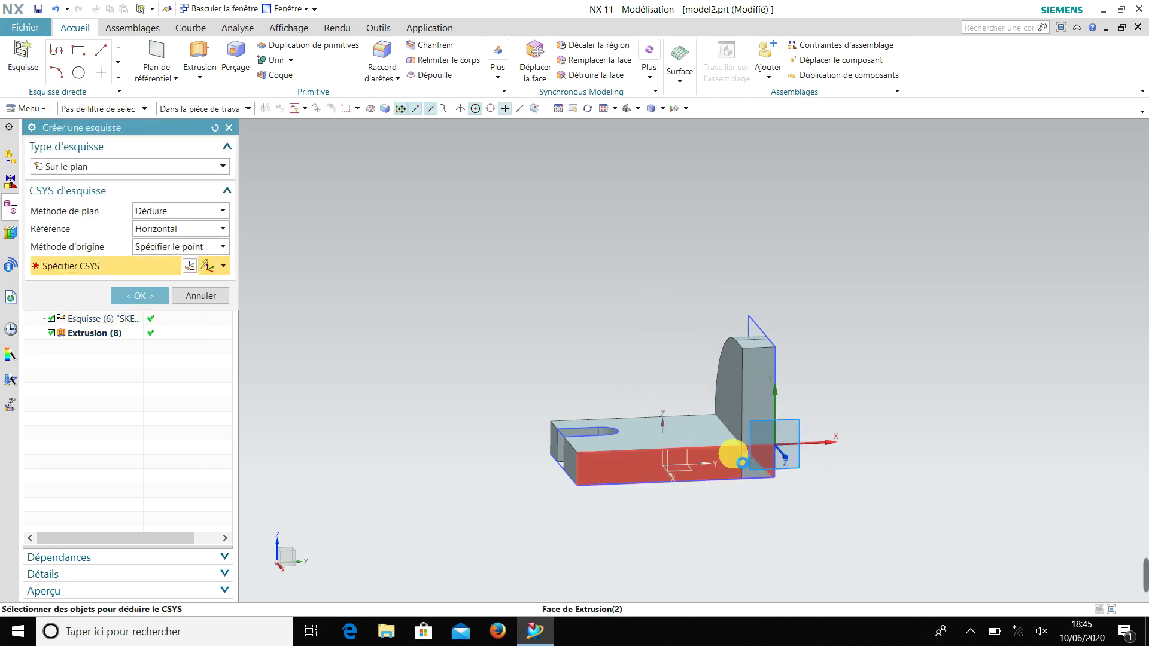
click(731, 452)
click(146, 297)
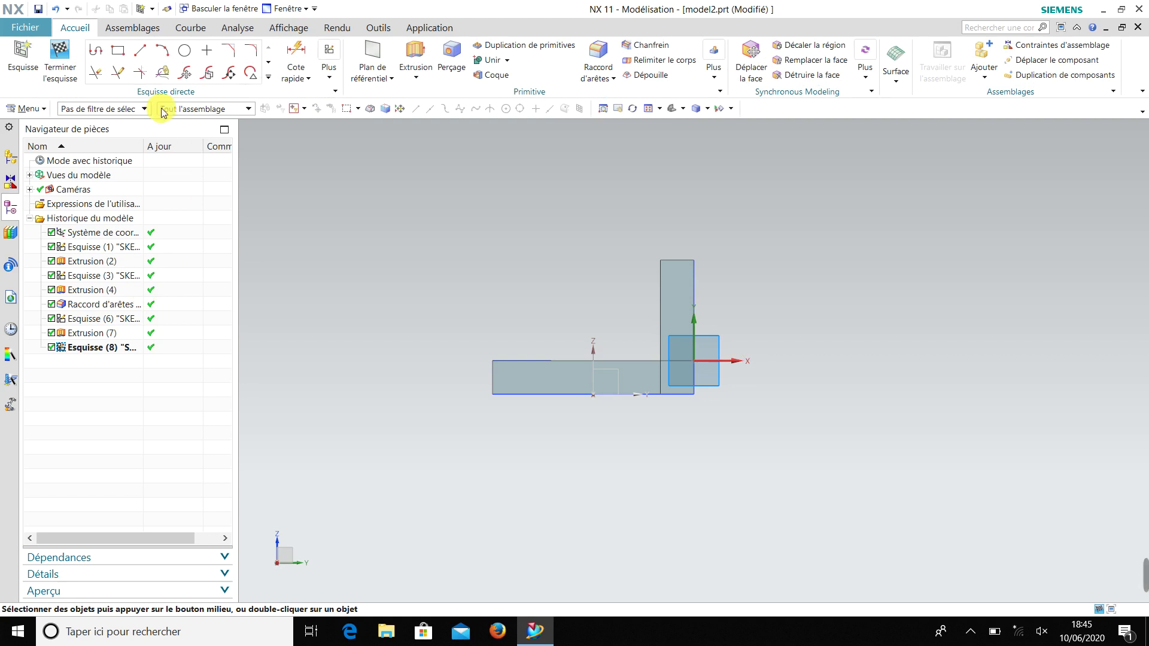
click(118, 50)
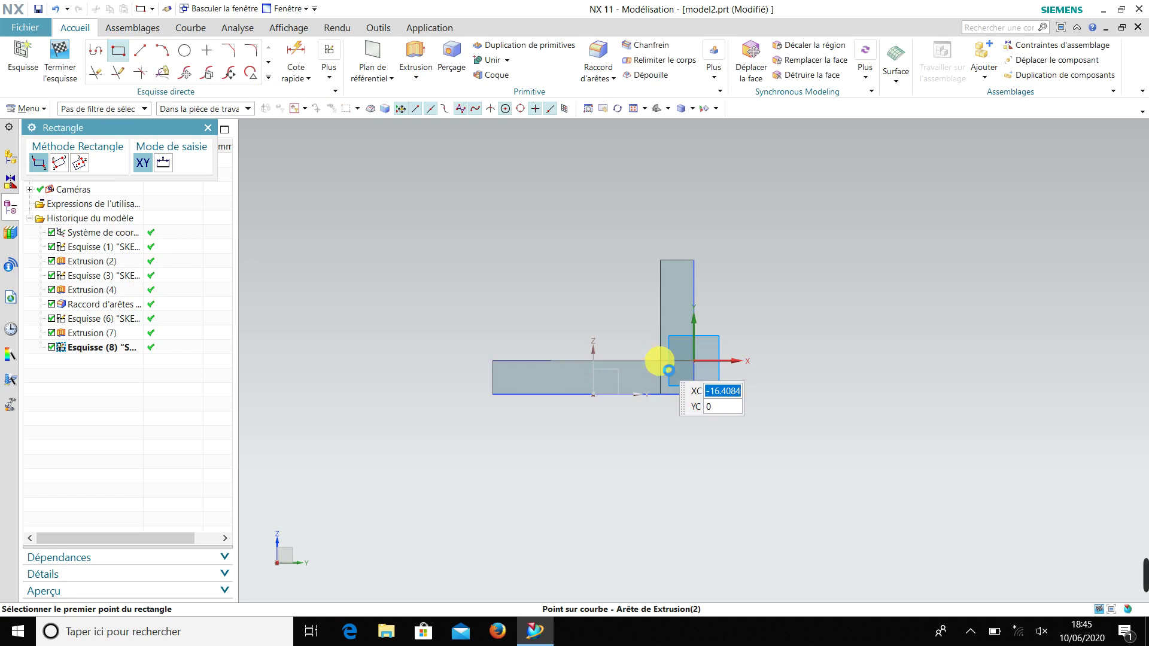
click(662, 363)
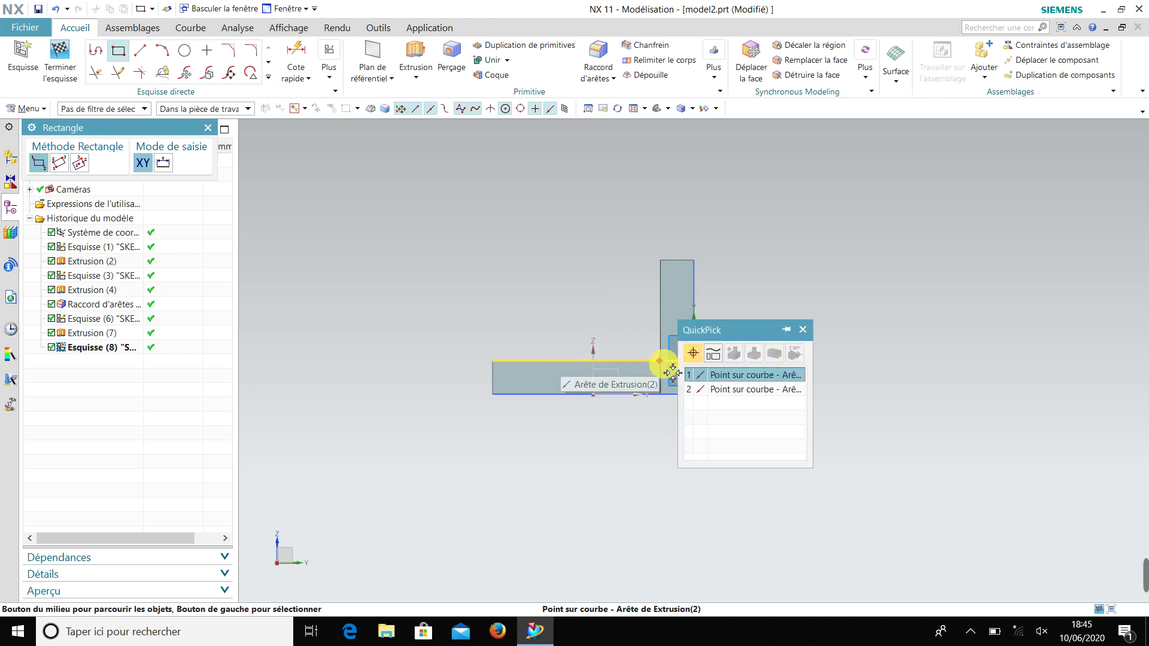
click(724, 375)
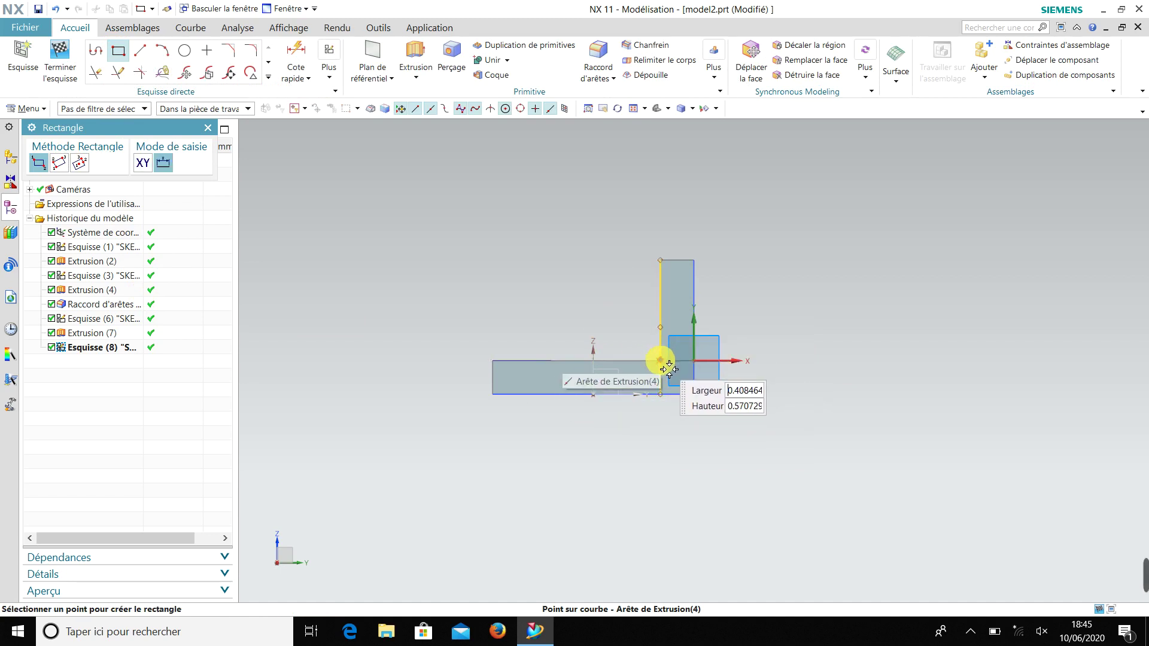
click(662, 353)
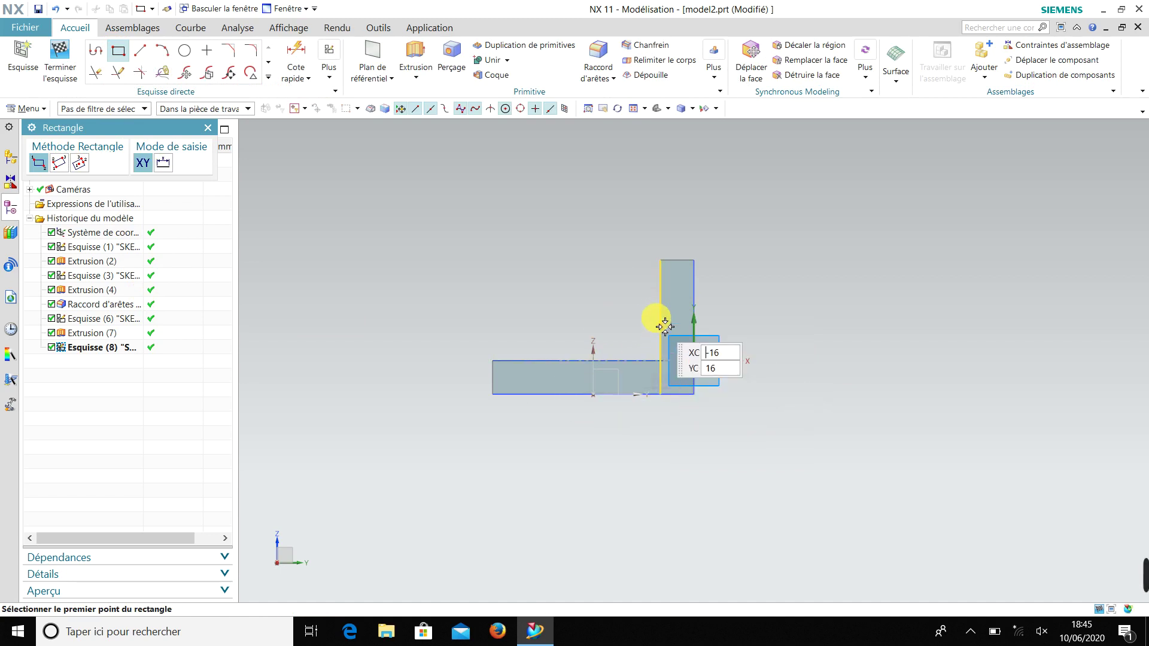
click(567, 303)
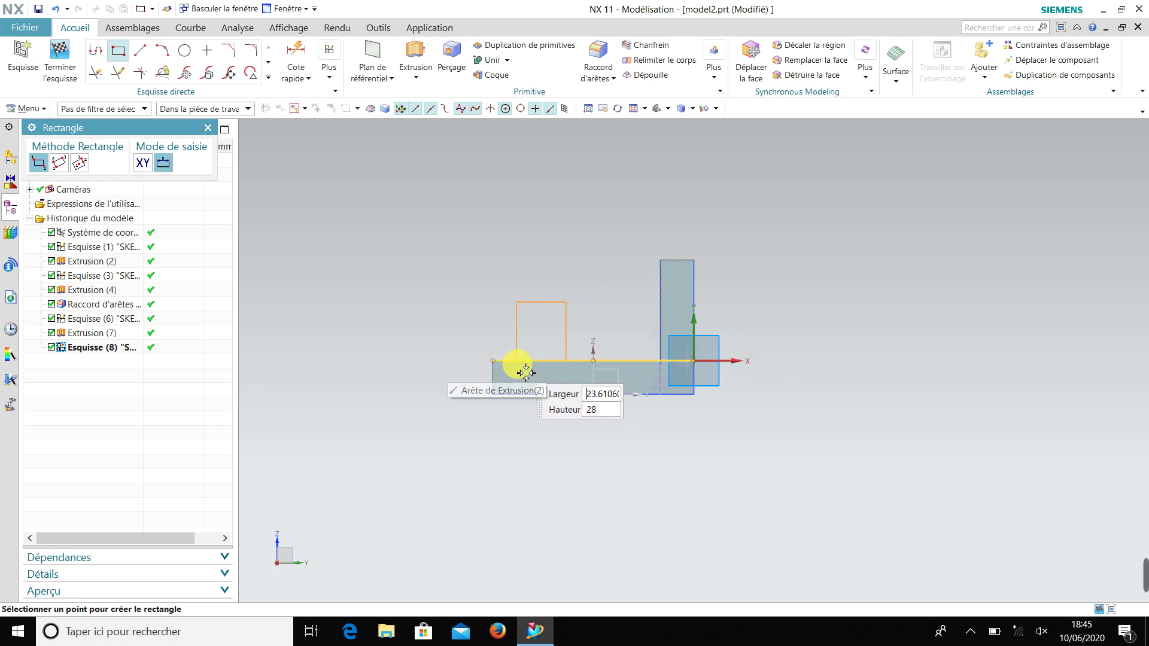
key(Escape)
key(Escape)
middle_drag(569, 359, 600, 379)
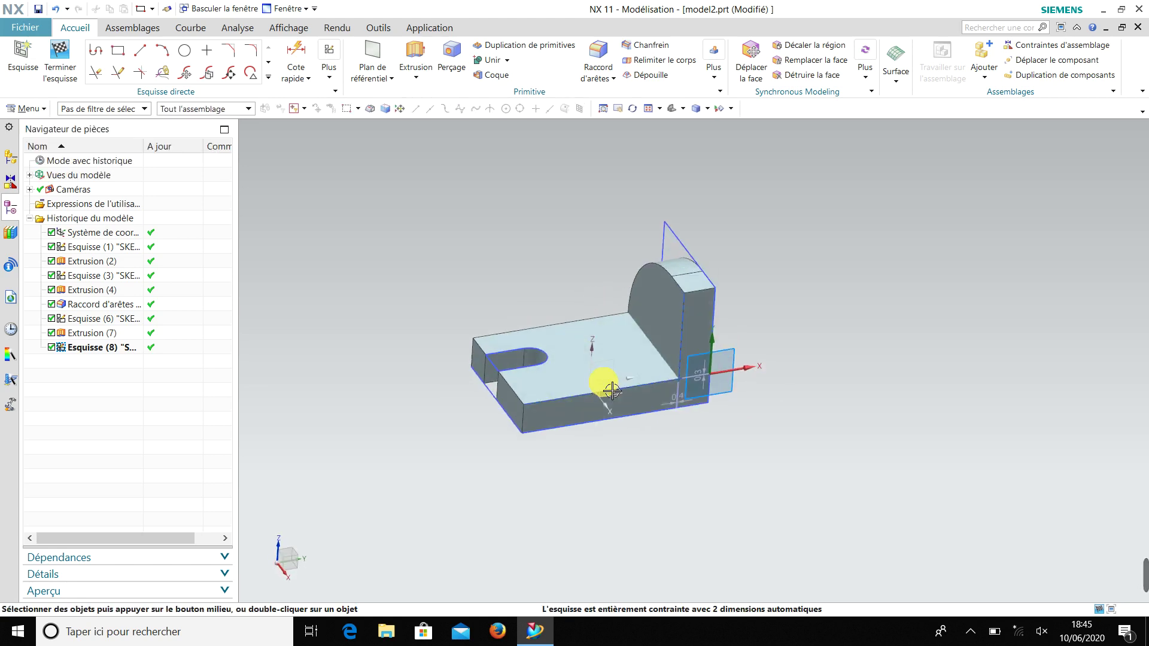
right_click(507, 252)
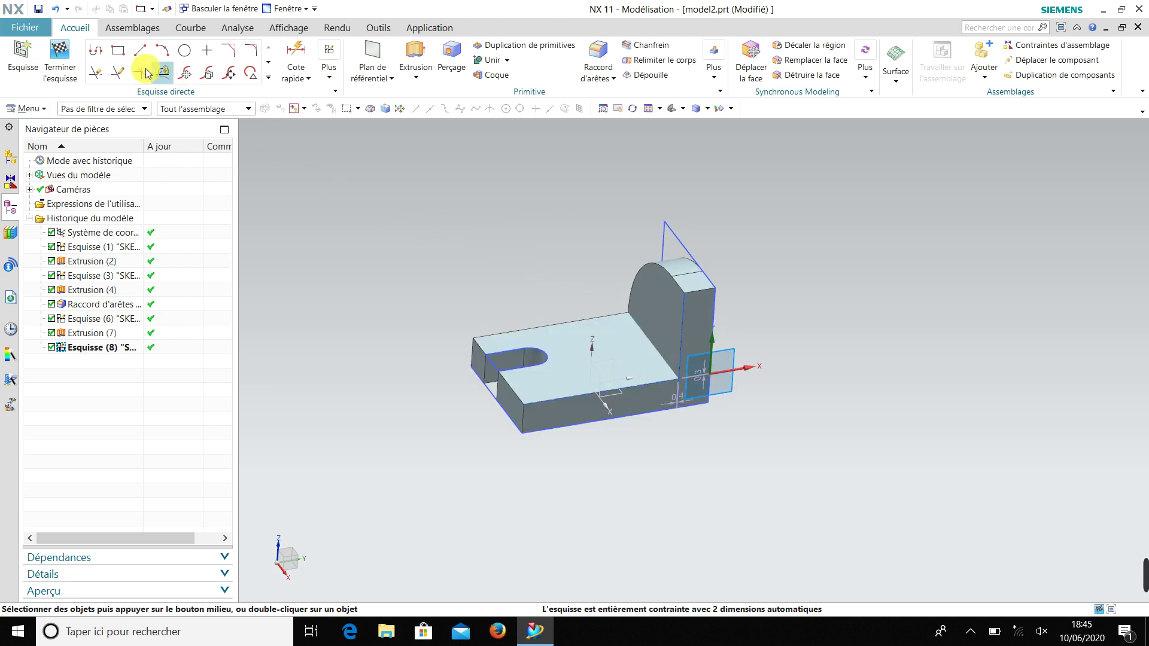
Step: Draw a rectangle about 26 x 25 mm on the side face, from the corner where the wall's inner edge meets the plate's top edge
click(118, 50)
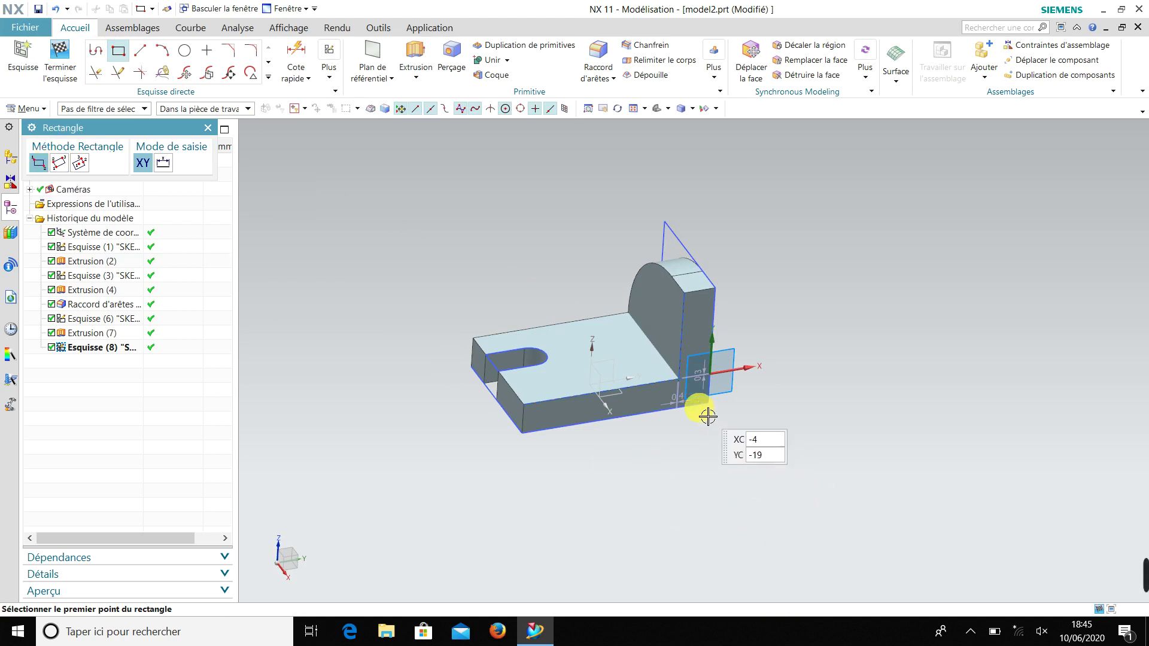
click(688, 388)
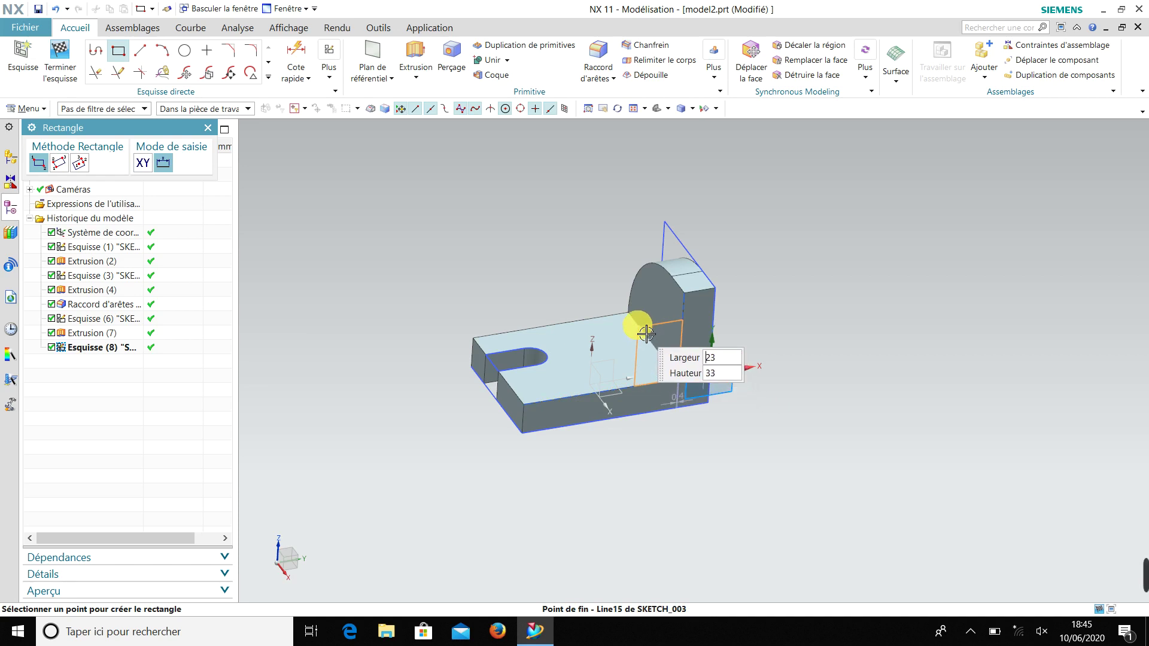
click(610, 329)
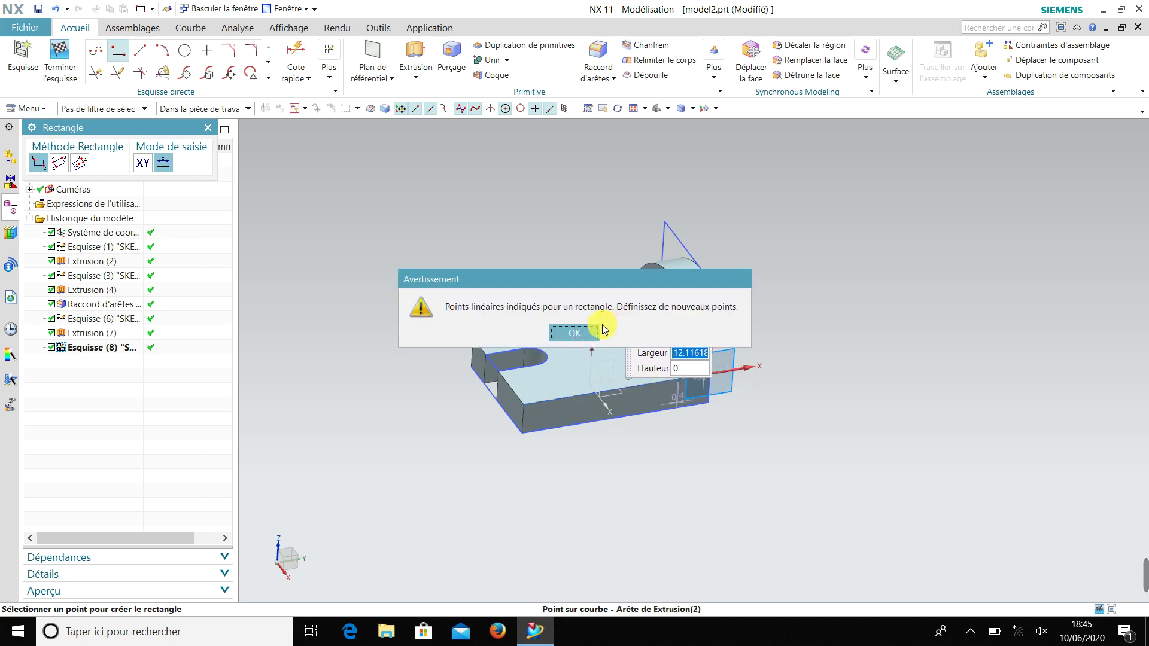
click(574, 333)
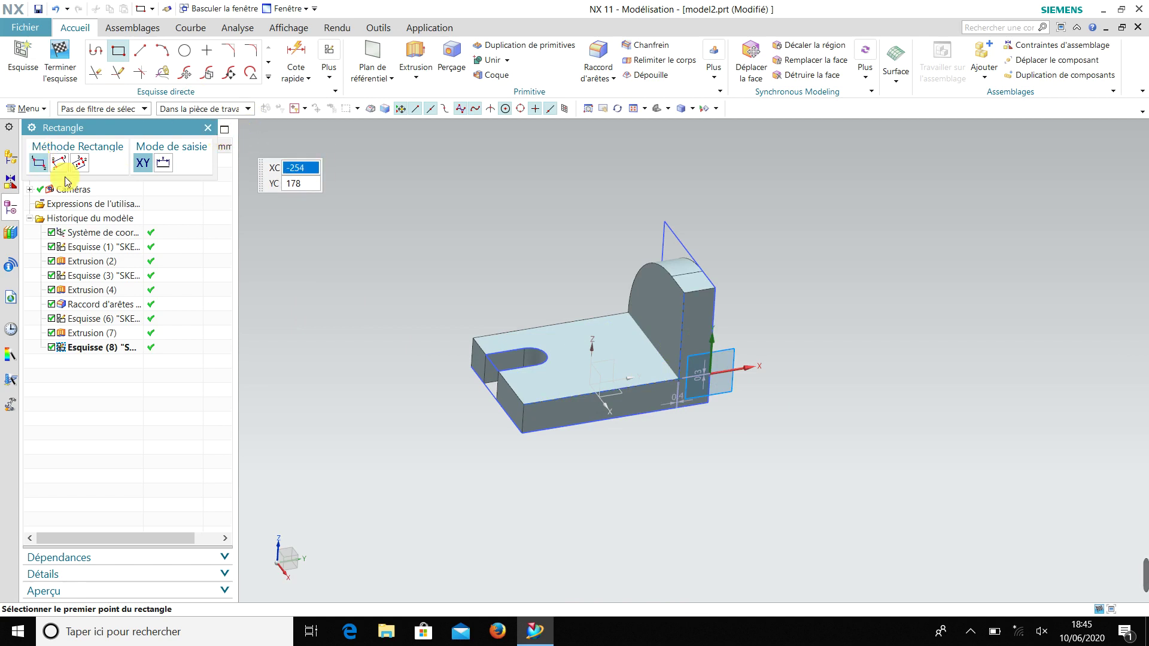
click(679, 378)
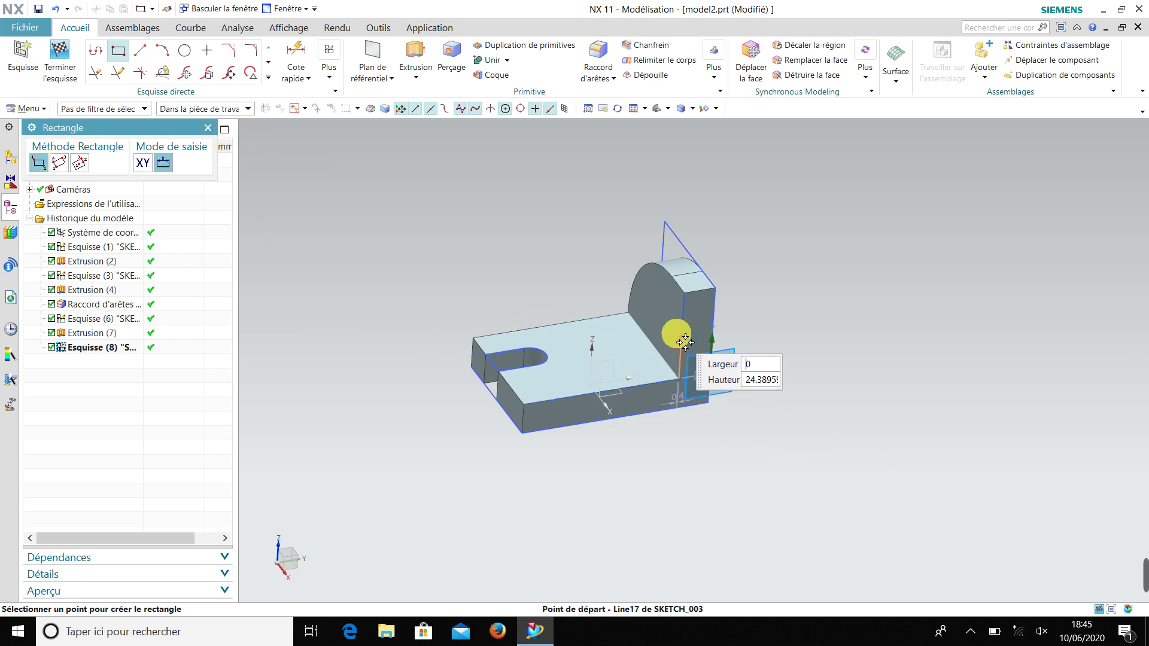
click(661, 323)
click(583, 333)
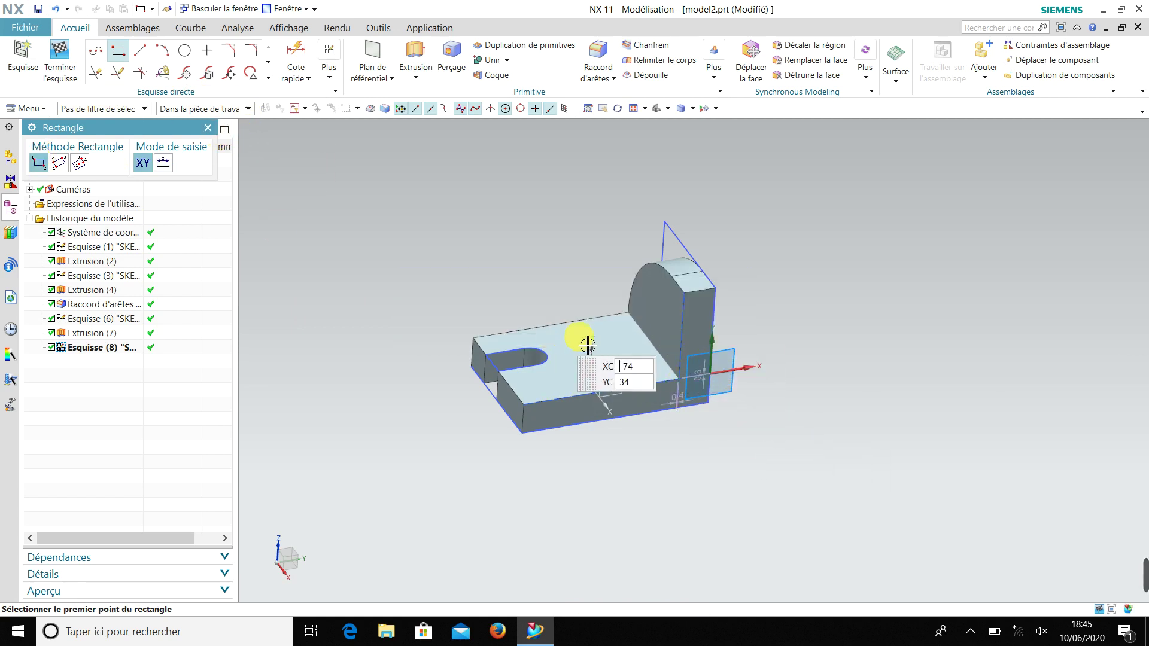
click(677, 374)
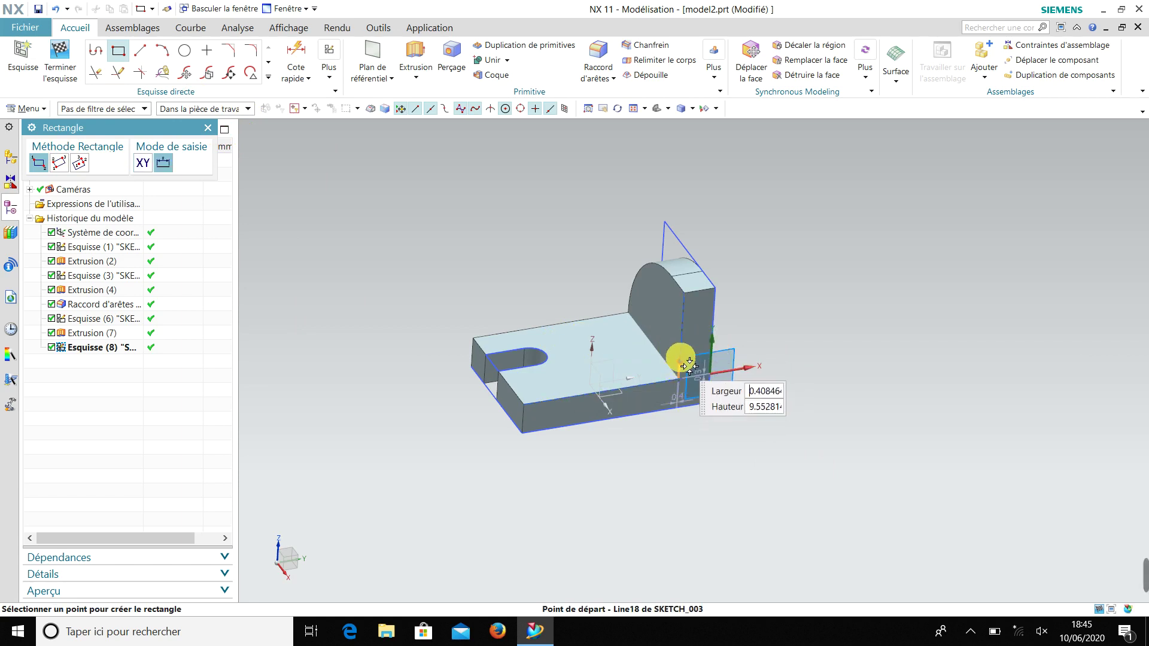
click(632, 342)
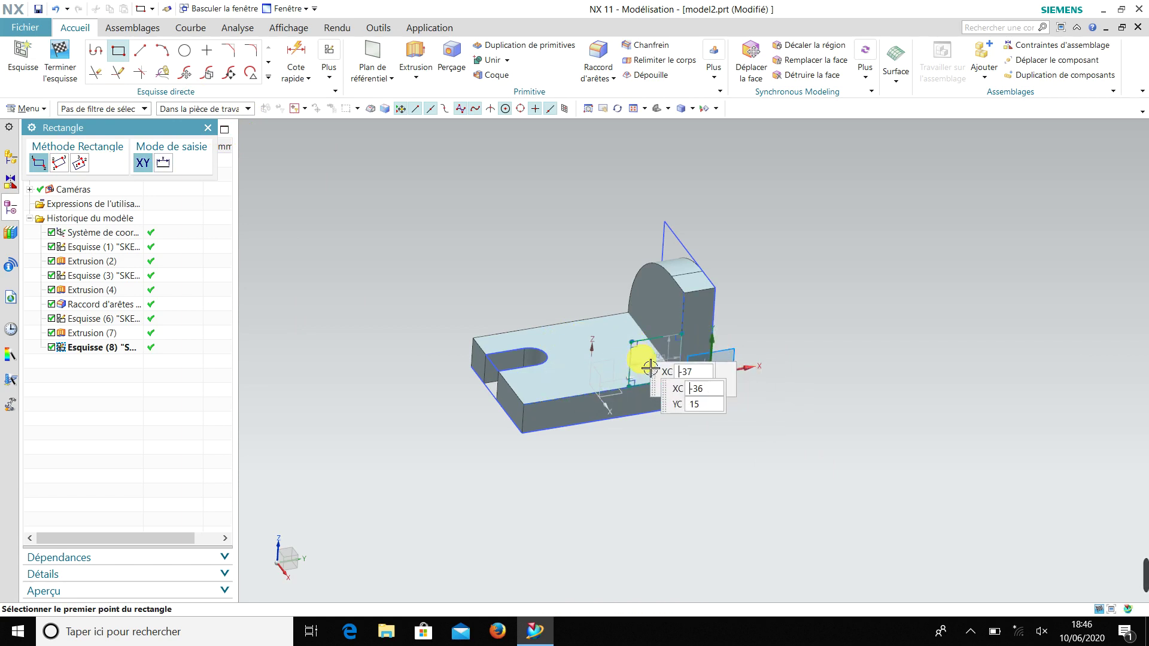
Step: Leave the Rectangle command and set the sketched rectangle's horizontal width to 30 mm using Rapid Dimension
middle_drag(692, 541, 670, 431)
scroll(687, 338, down, 5)
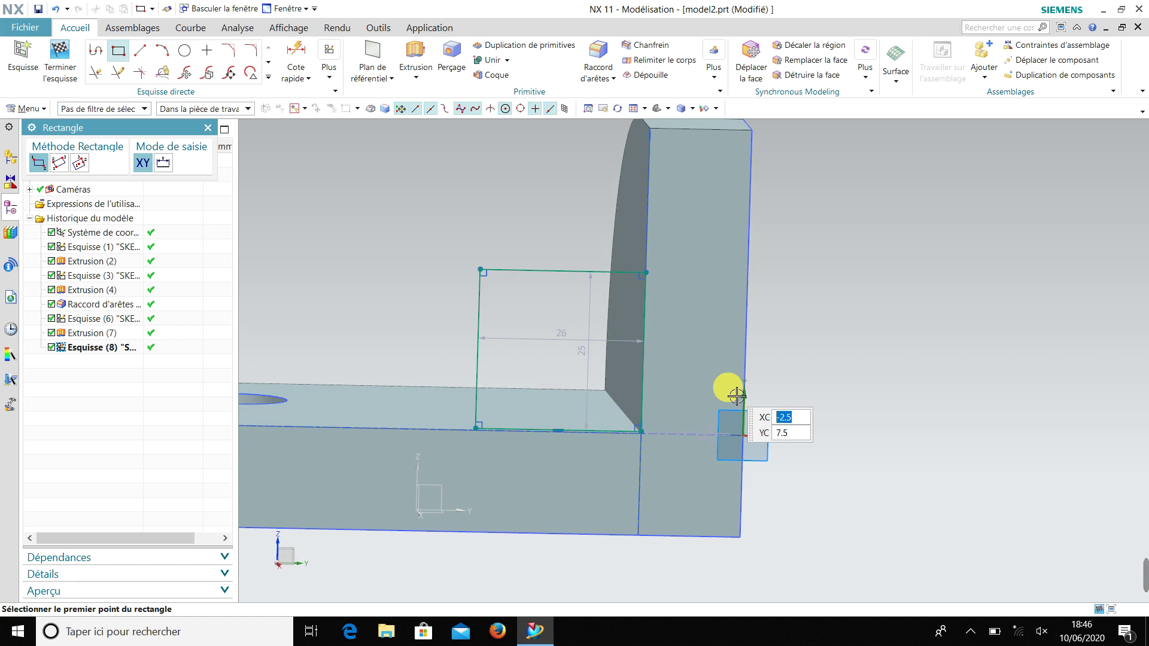
double_click(564, 336)
click(569, 335)
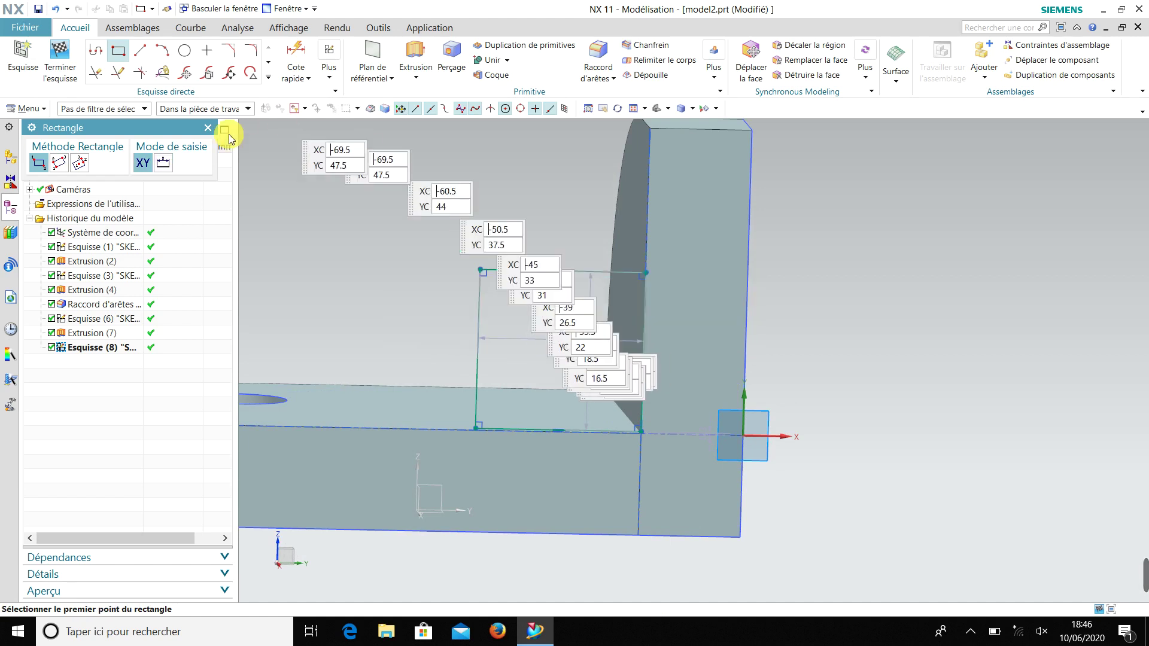
click(208, 128)
click(306, 78)
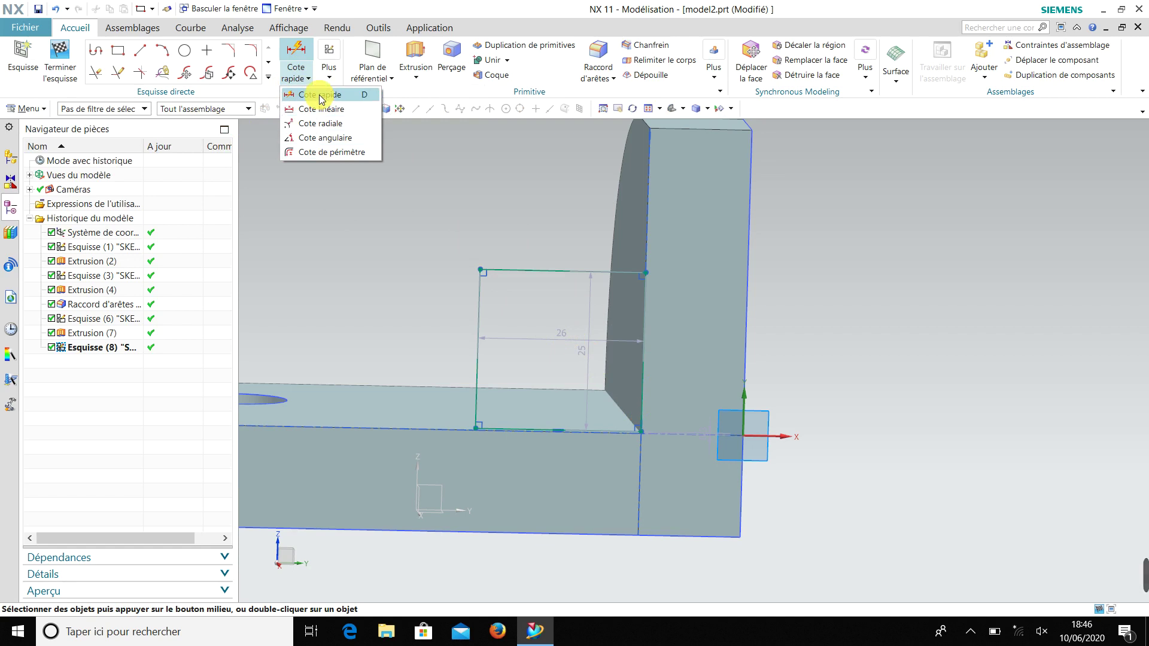
click(320, 95)
double_click(573, 341)
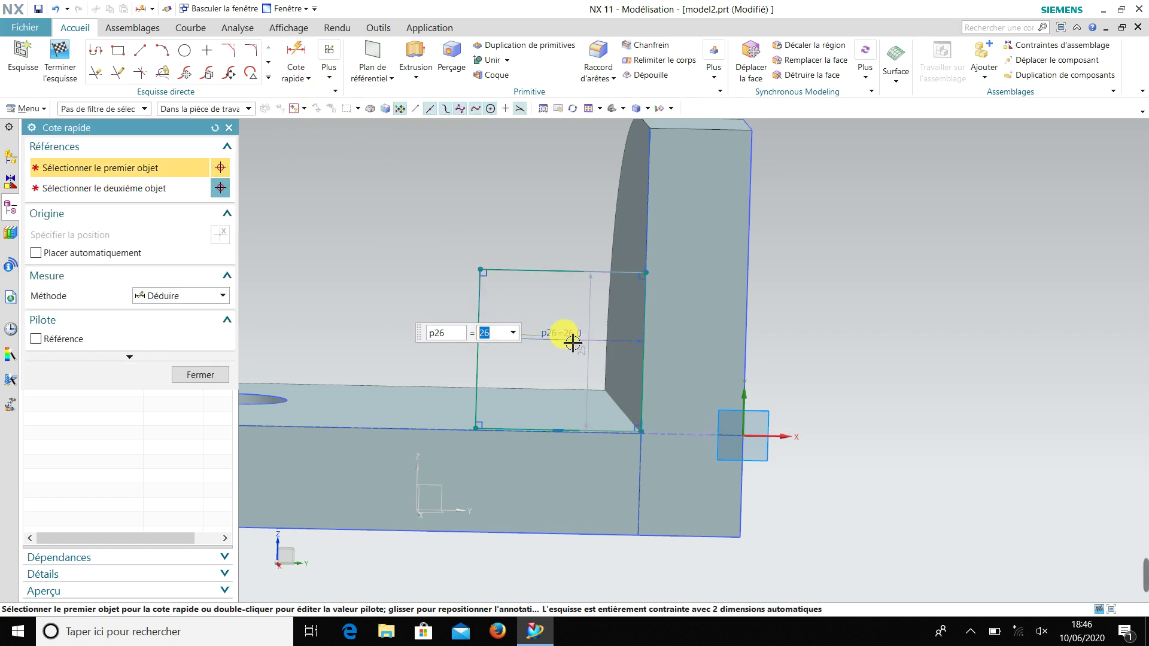
text(30)
key(Return)
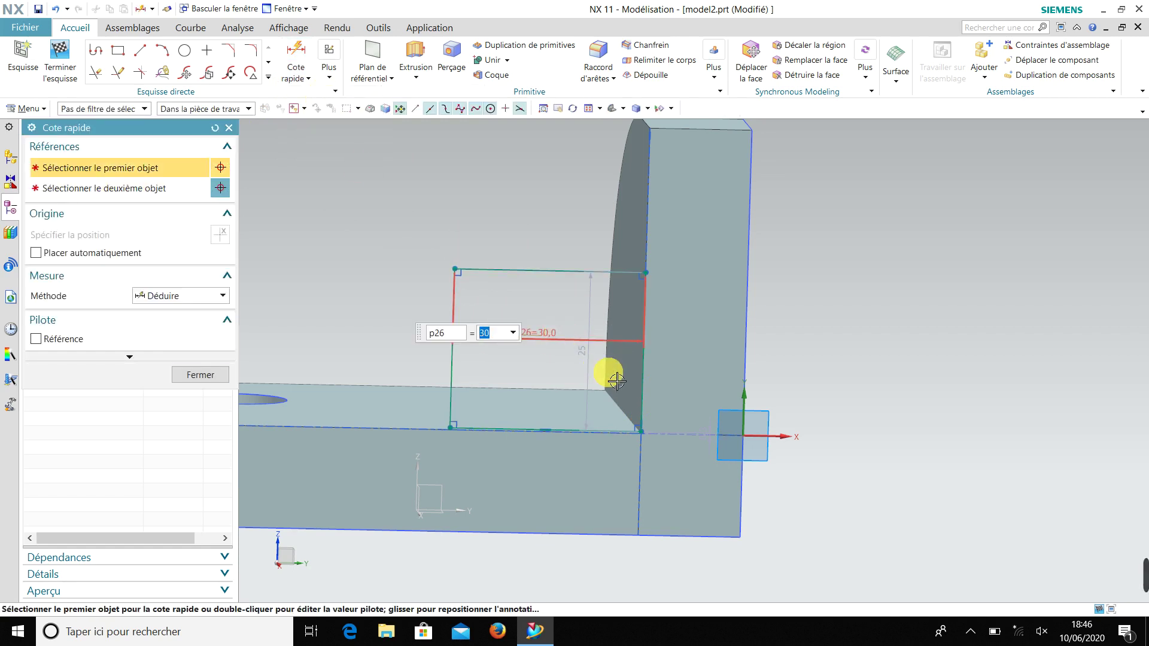
Step: Set the rectangle's vertical height to 30 mm and close the Rapid Dimension command
double_click(594, 365)
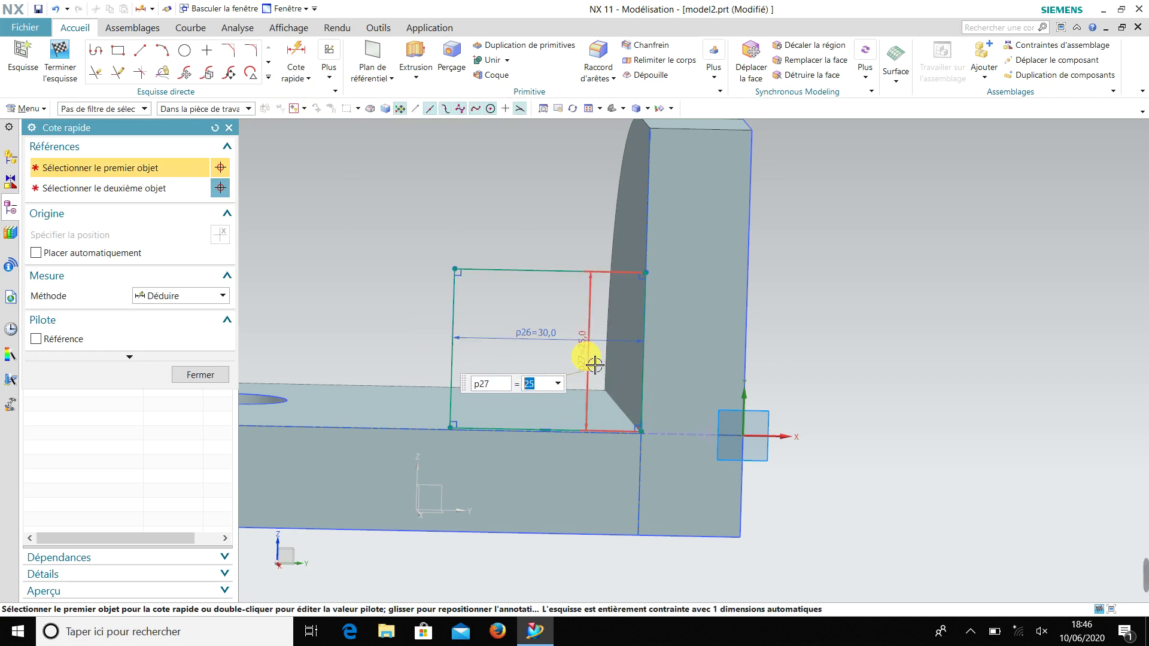
text(30)
key(Return)
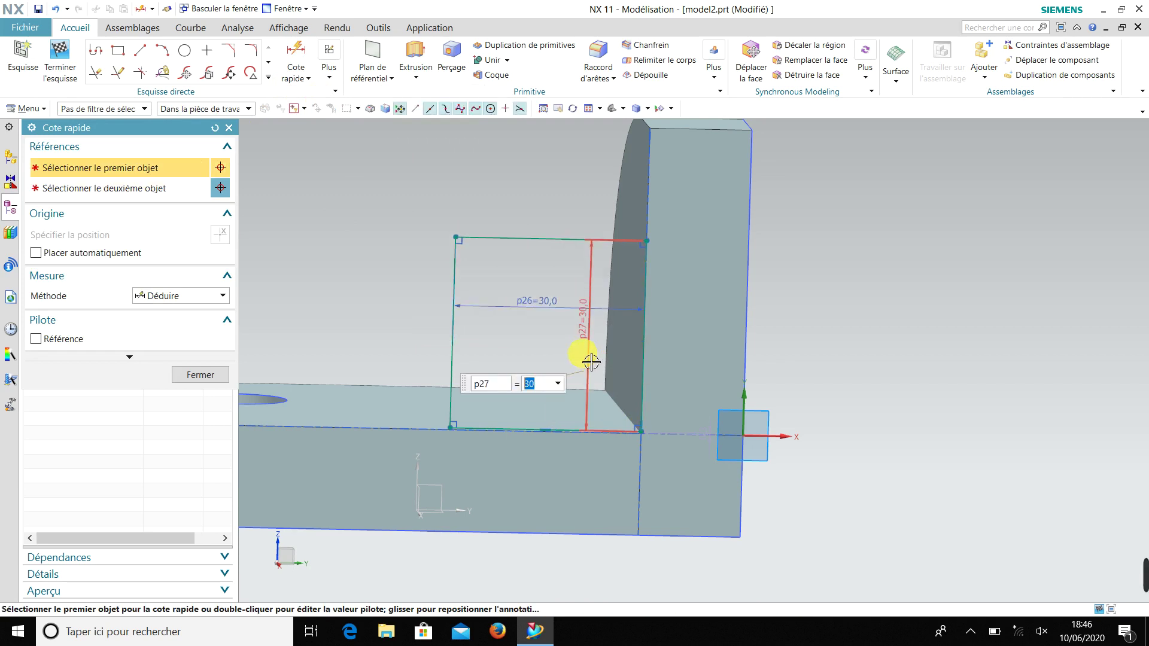
click(230, 128)
Step: Extrude the 30 x 30 mm square 30 mm in the reversed direction over the base plate, with no Boolean operation
middle_drag(477, 269, 522, 347)
scroll(541, 389, down, 5)
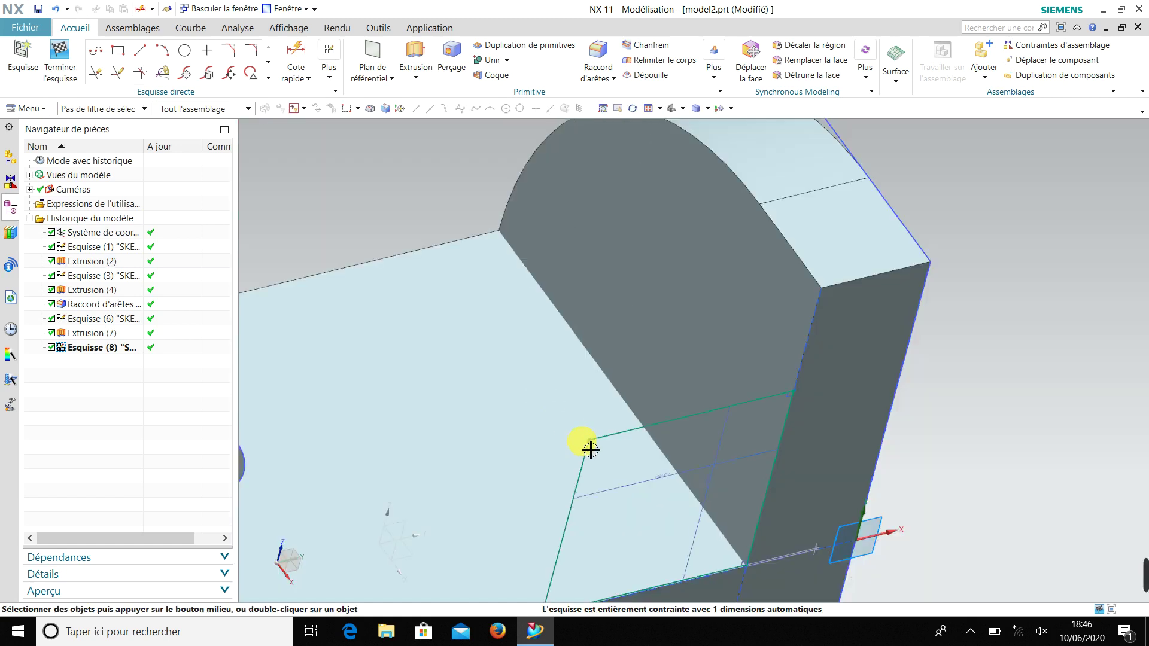
click(426, 59)
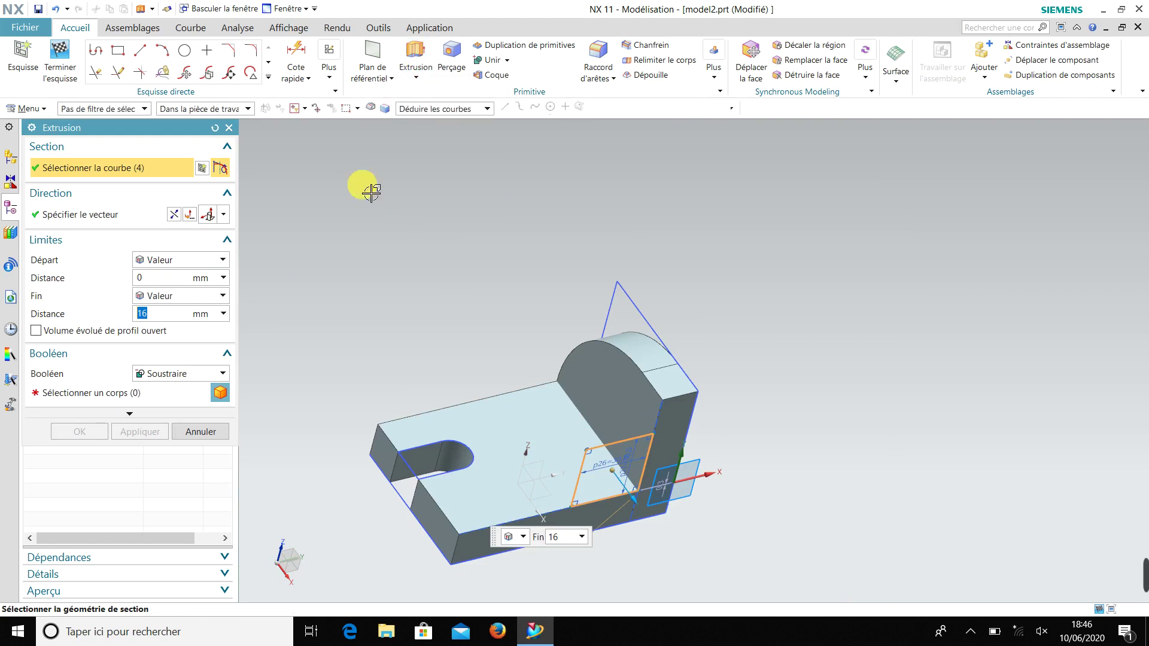
click(224, 372)
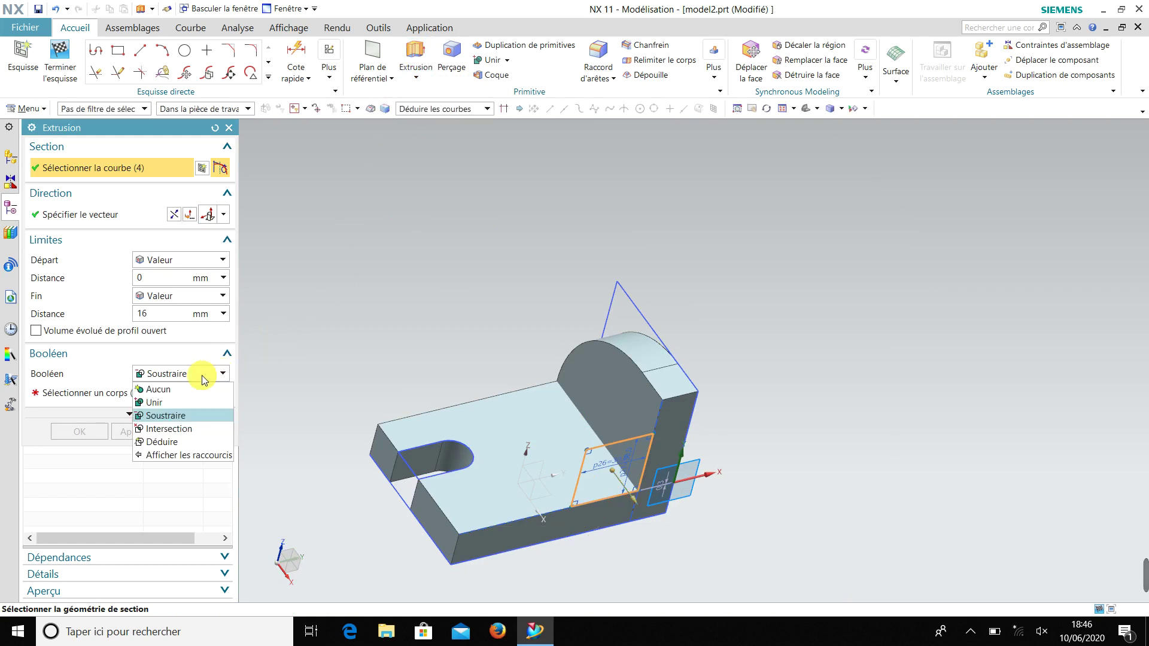
click(158, 390)
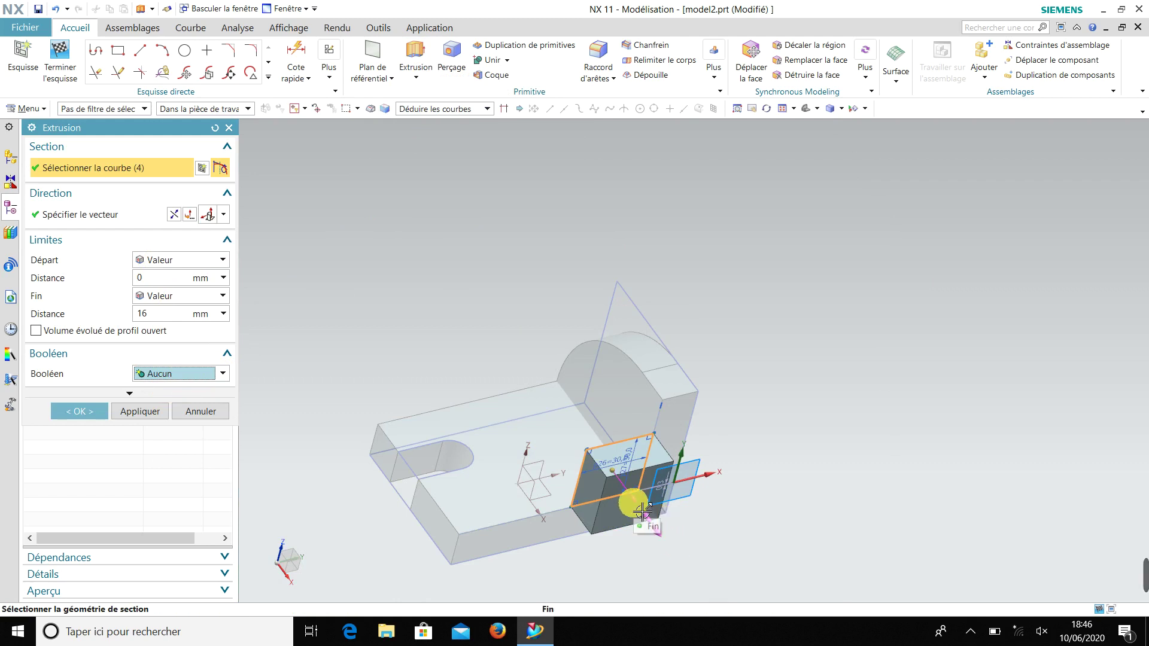
click(174, 214)
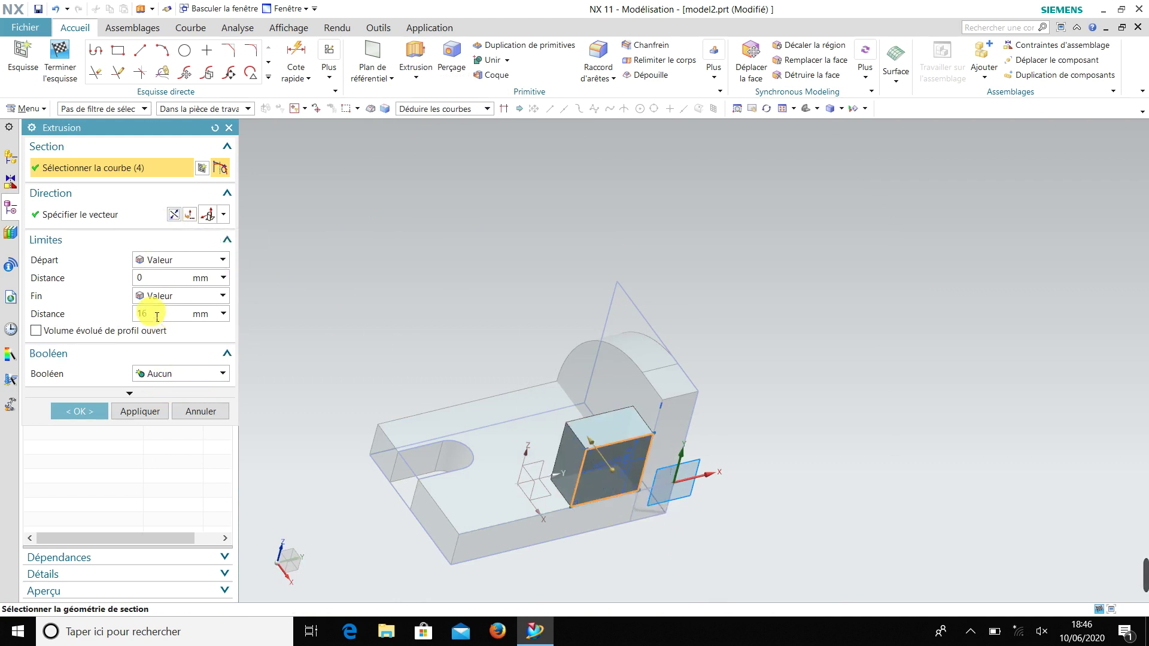
double_click(139, 314)
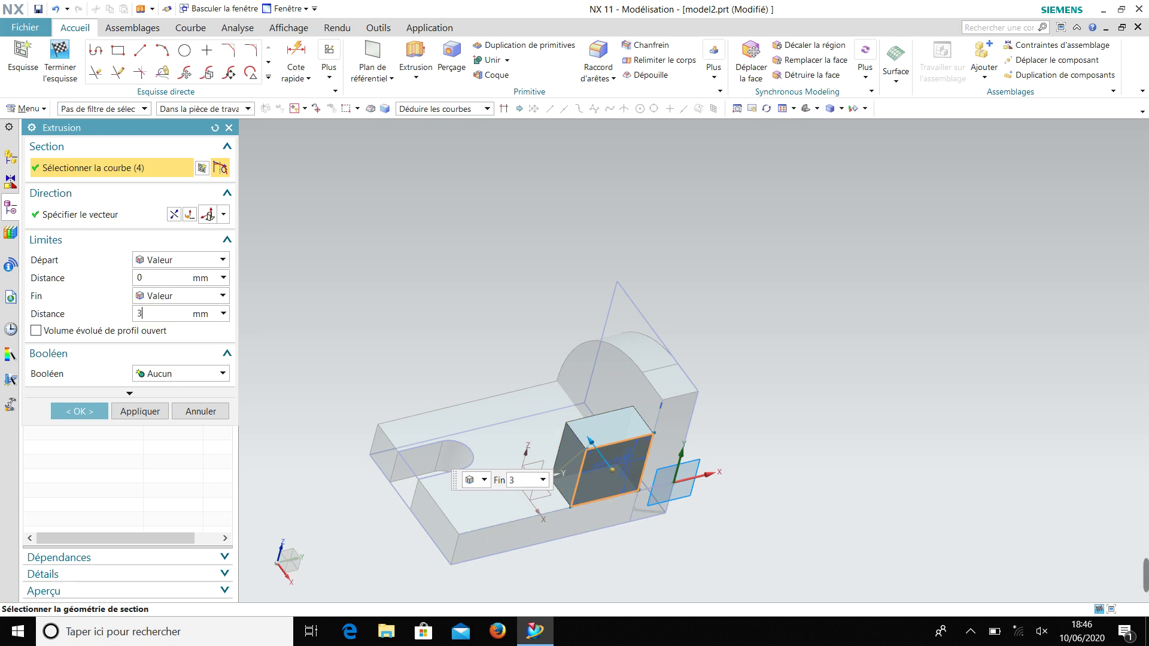
double_click(127, 314)
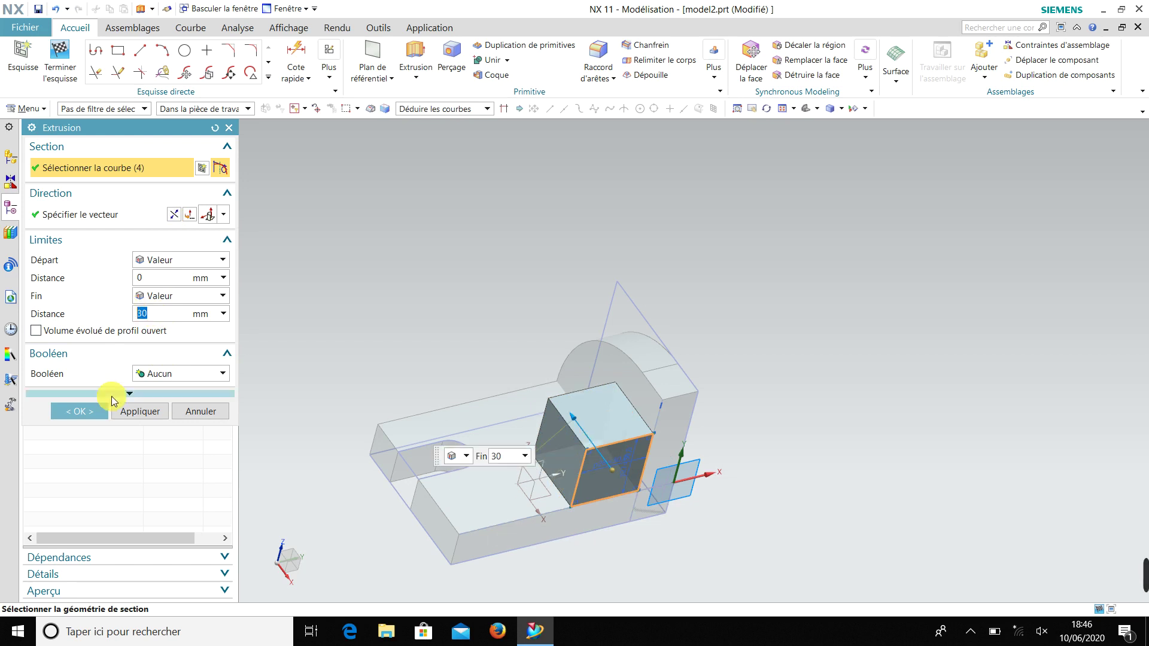
click(98, 412)
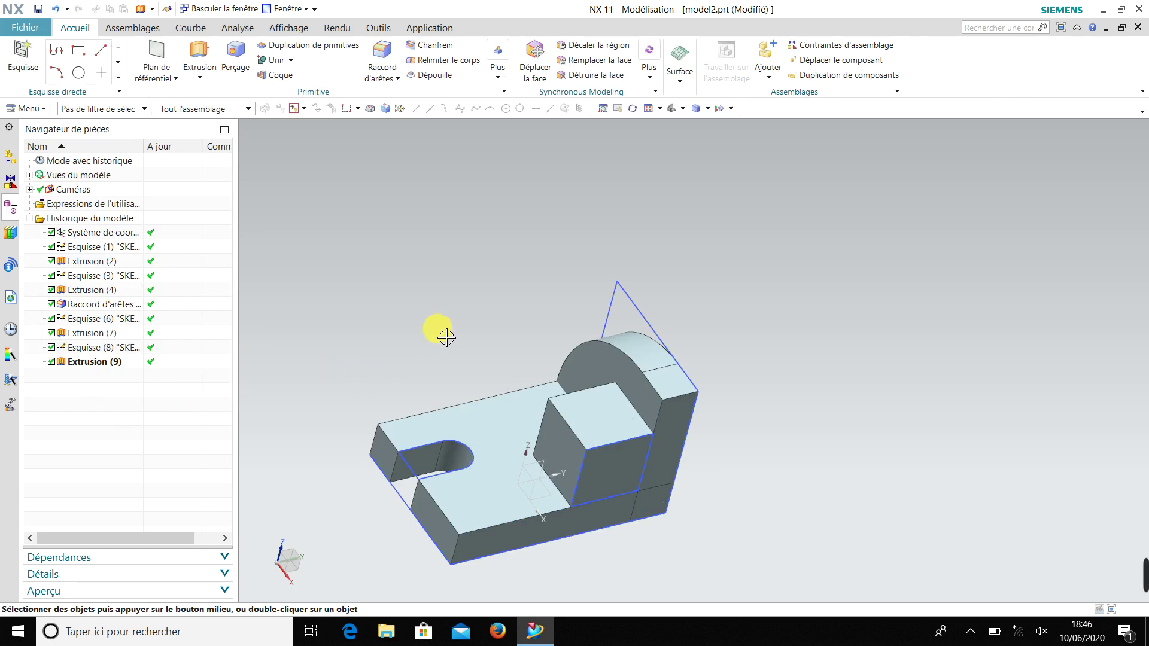
Step: Create a sketch on the block's inner side face, the one facing across the width of the base plate
middle_drag(488, 352, 542, 329)
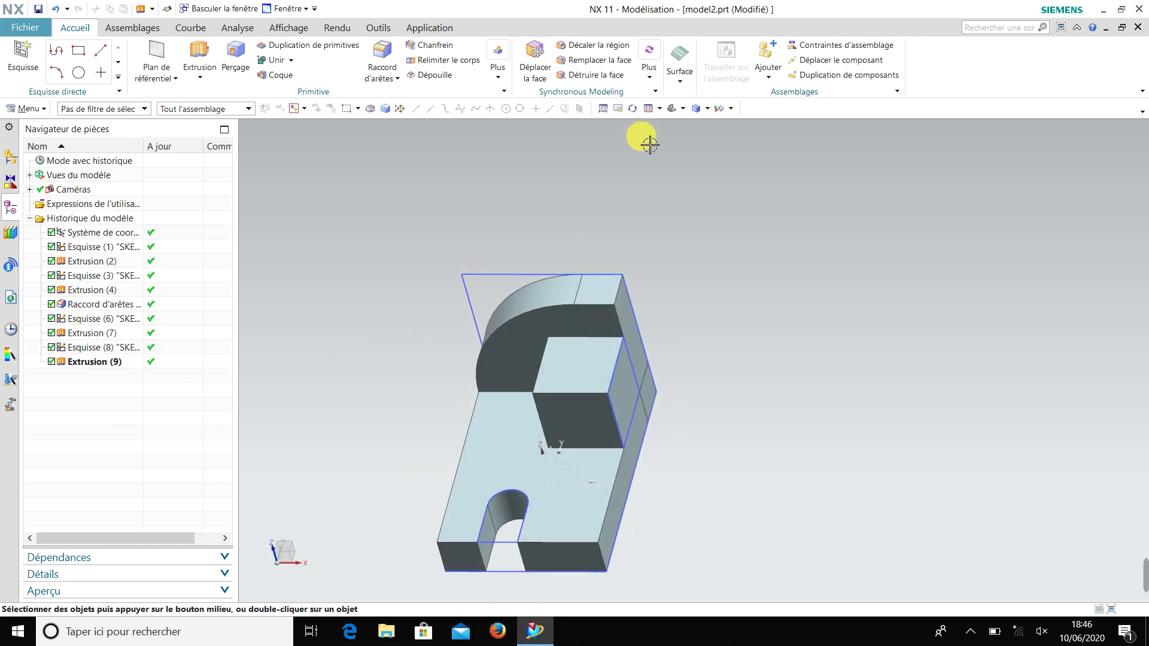
click(649, 108)
mouse_move(1142, 576)
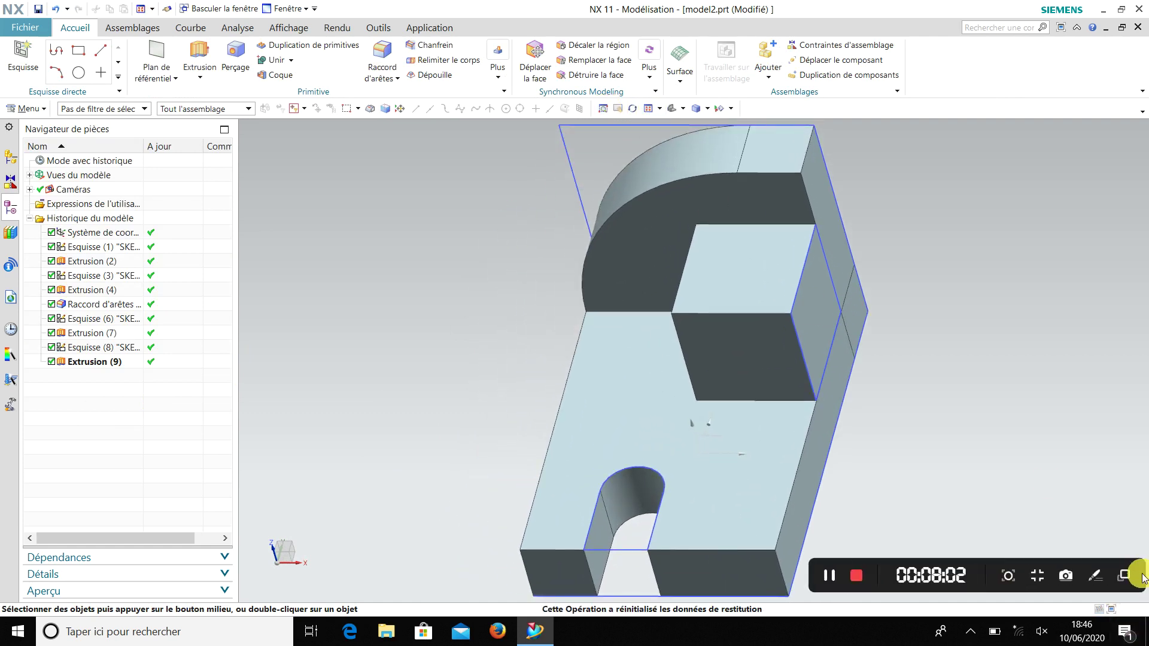
middle_drag(847, 507, 912, 463)
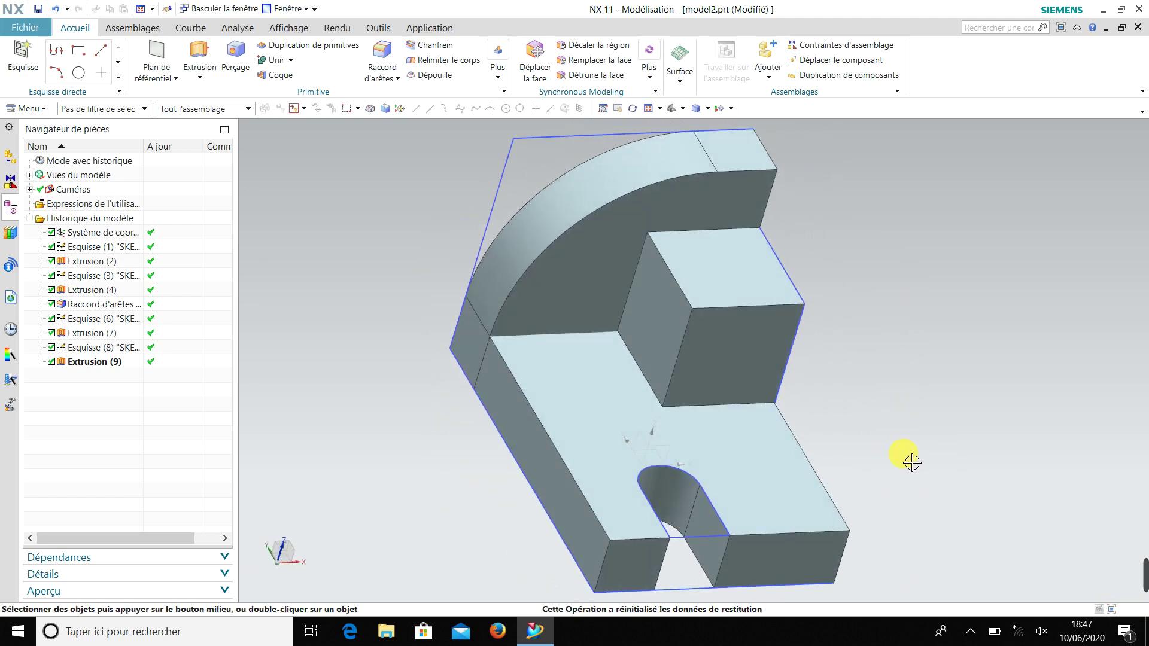
click(668, 318)
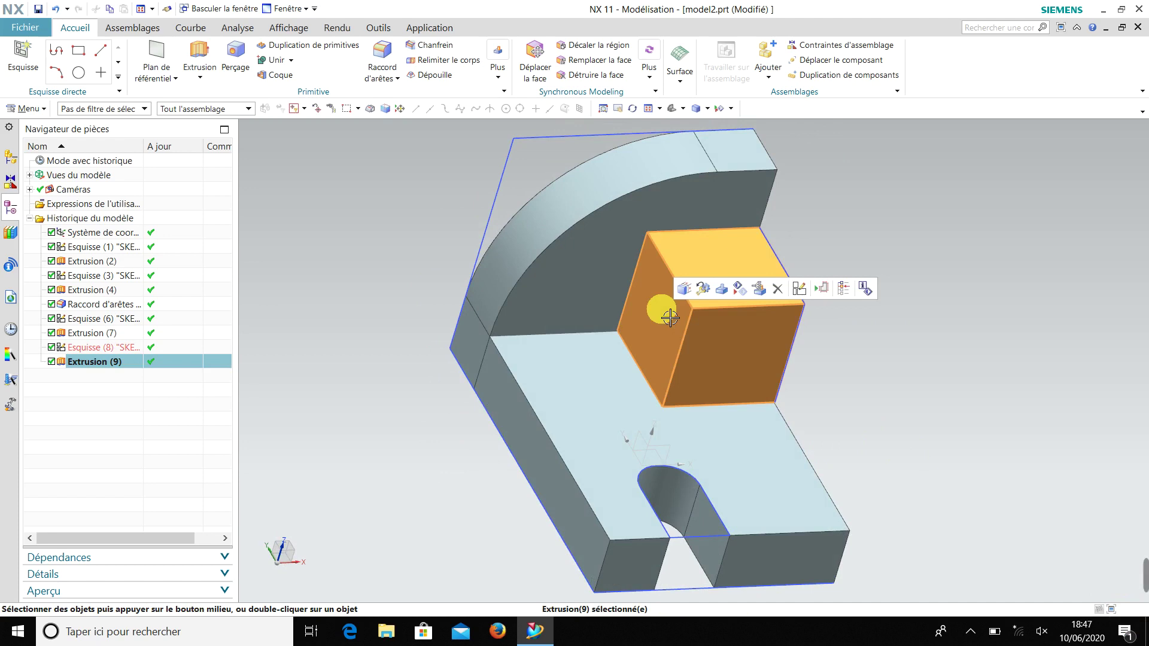
click(21, 61)
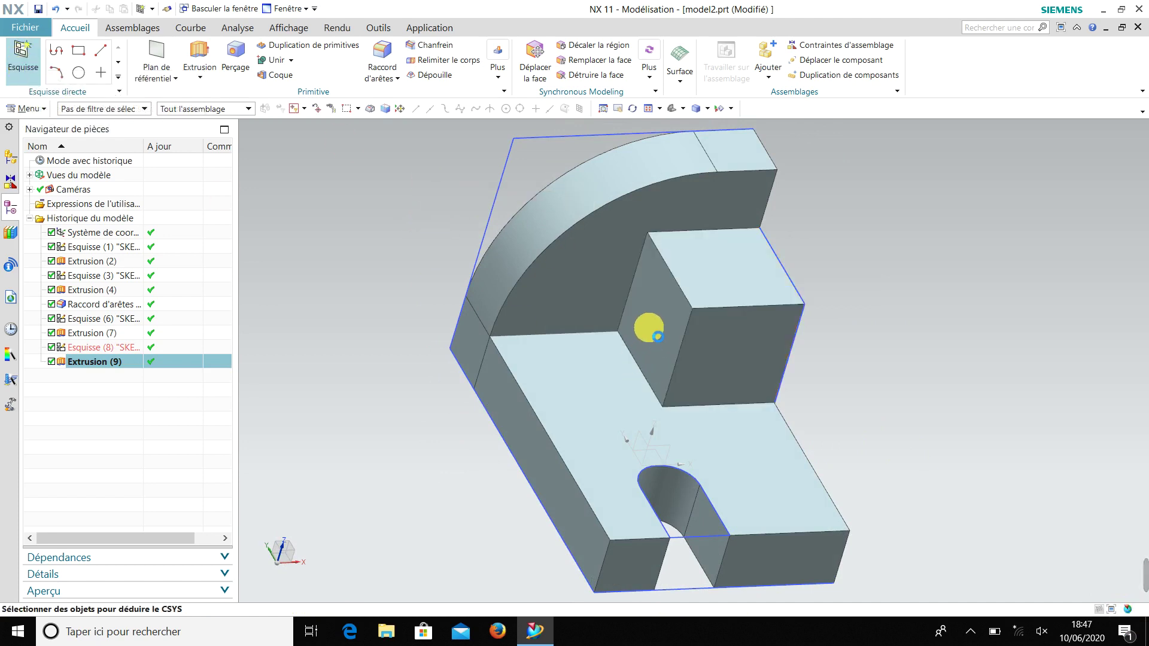
click(668, 313)
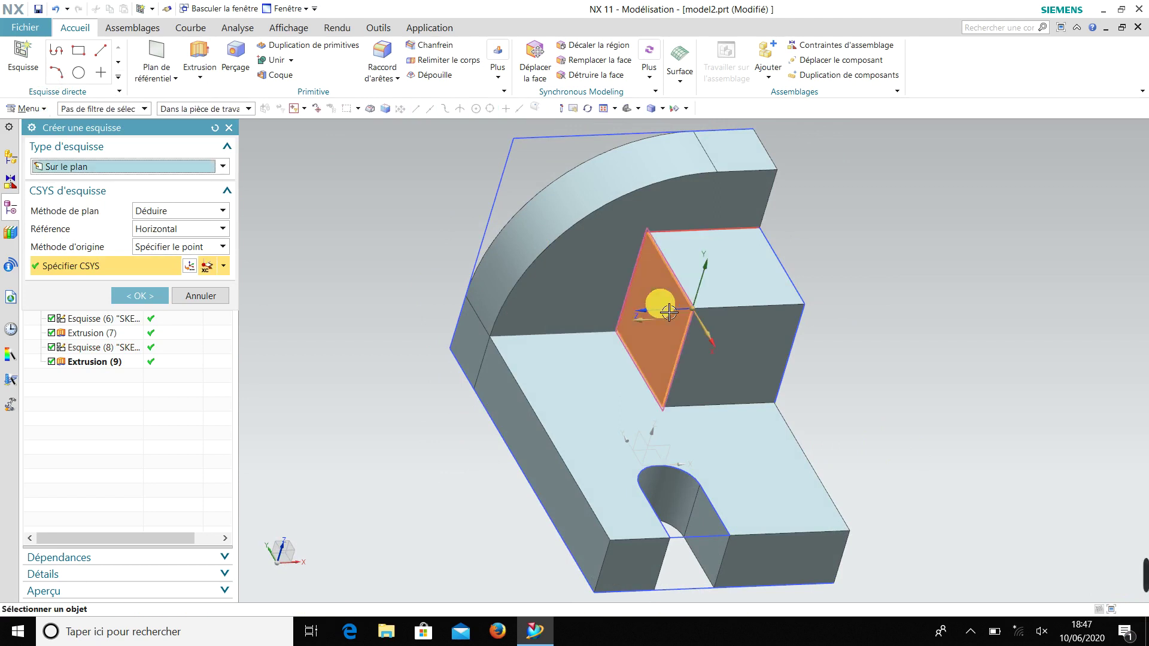
click(150, 302)
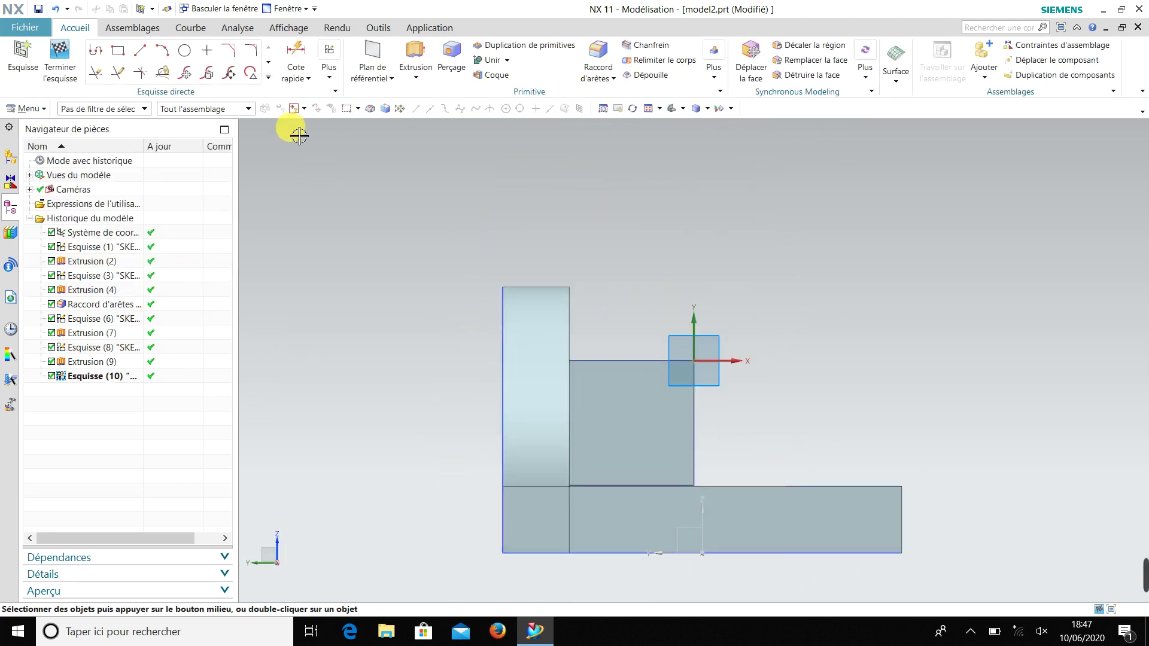
Step: Draw a circle about 14.4 mm in diameter, centred on the midpoint of the block's top edge, and leave the Circle command
click(184, 51)
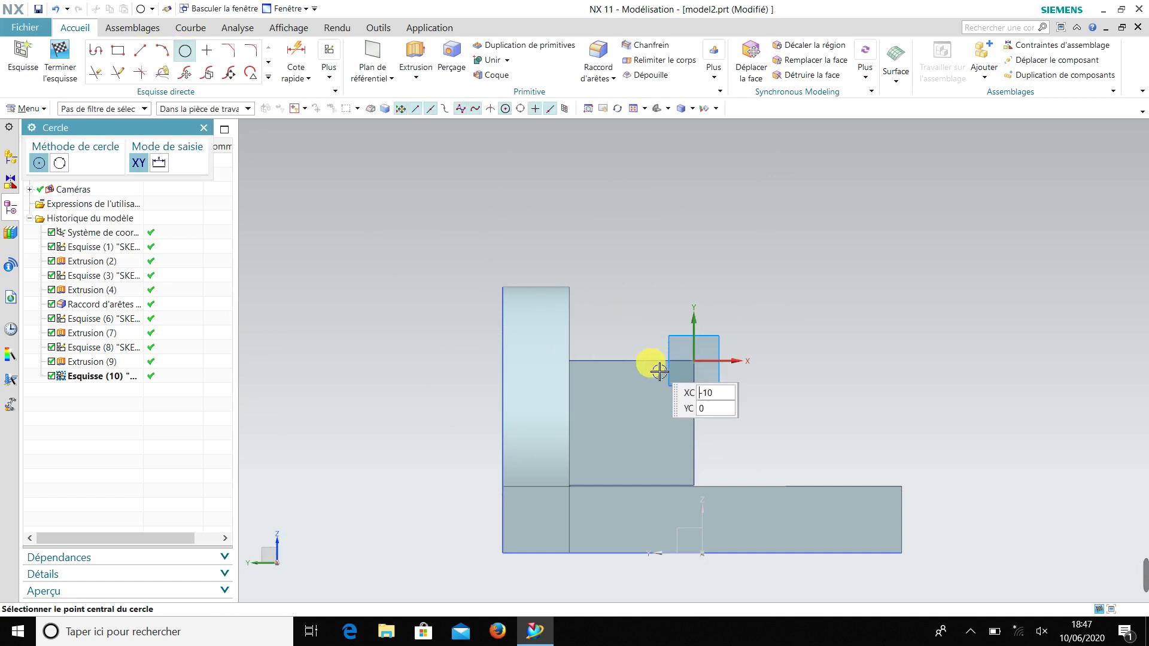
click(642, 368)
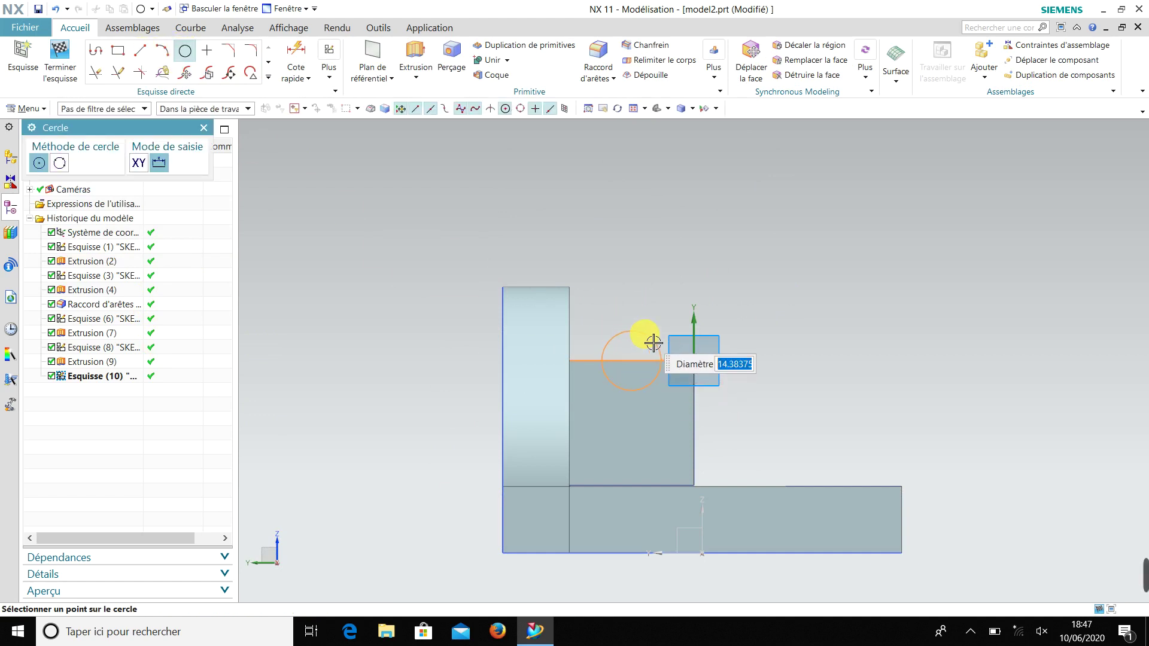
click(647, 335)
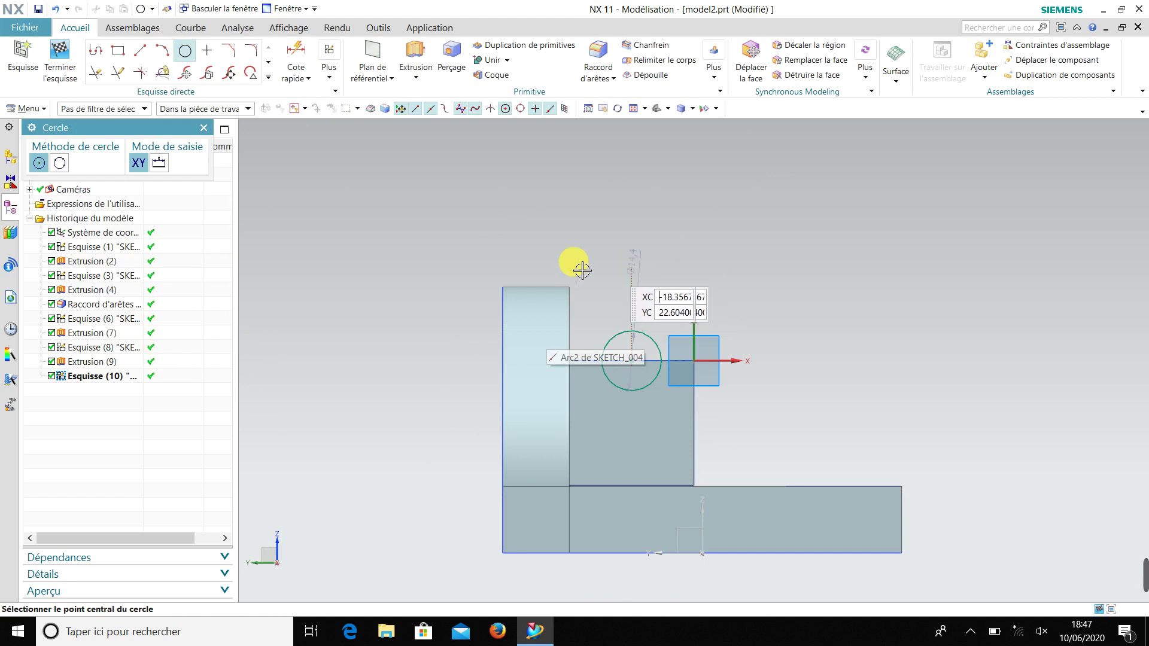
click(203, 127)
Step: Set the circle's diameter to 10 mm using Rapid Dimension and close the command
click(295, 59)
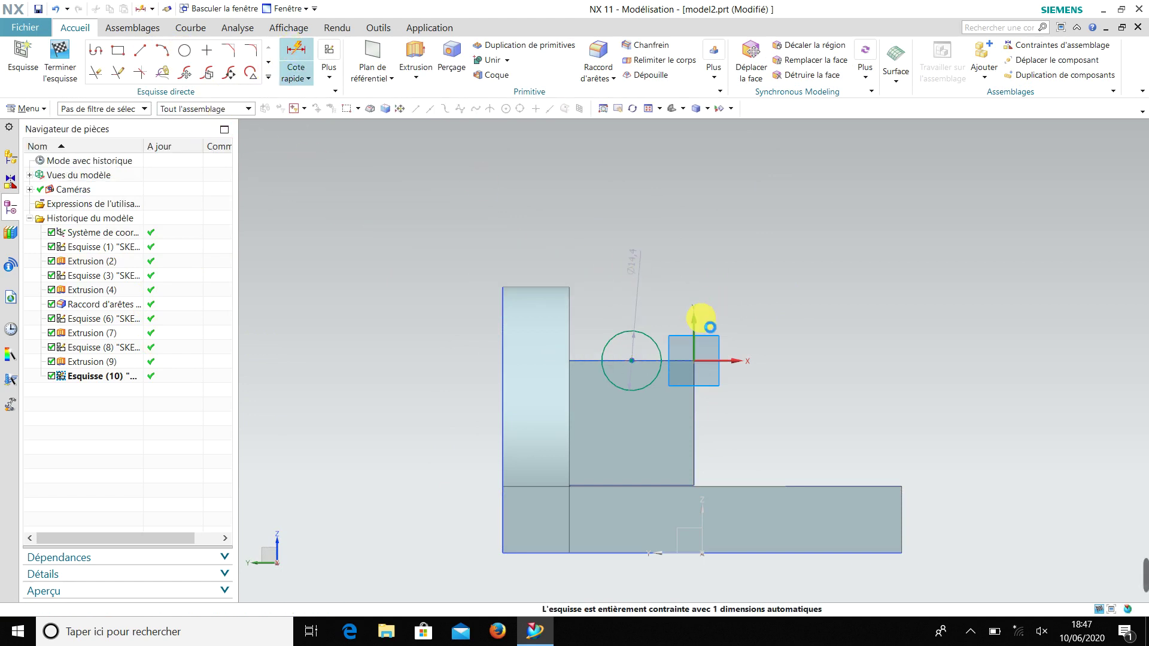
double_click(642, 273)
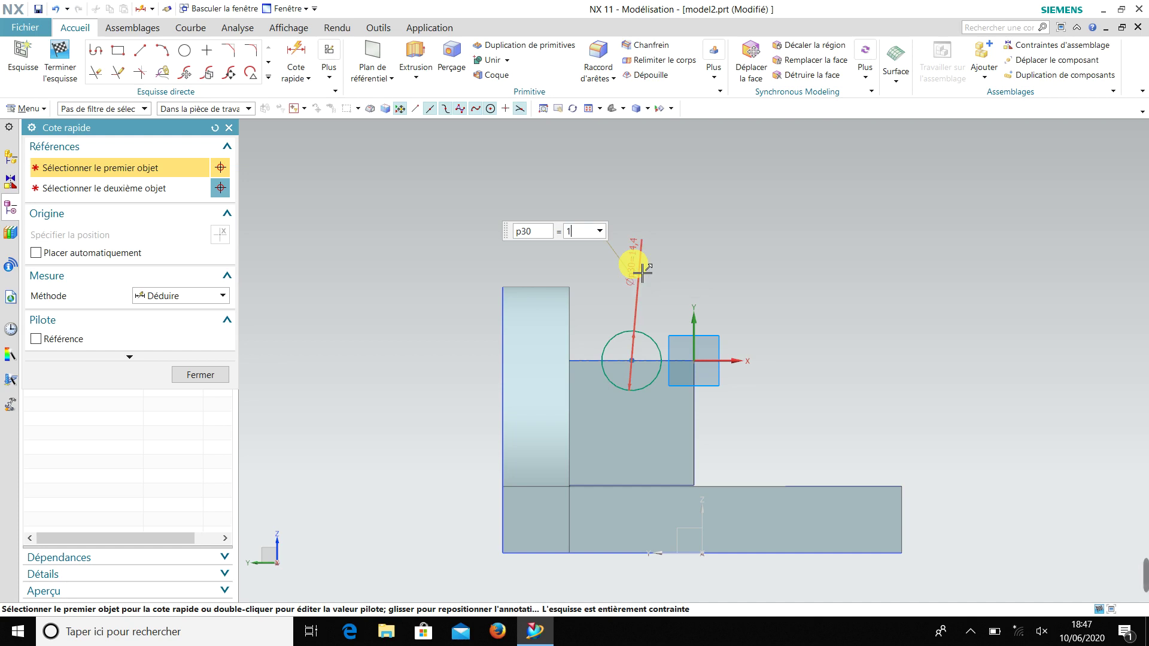
key(Return)
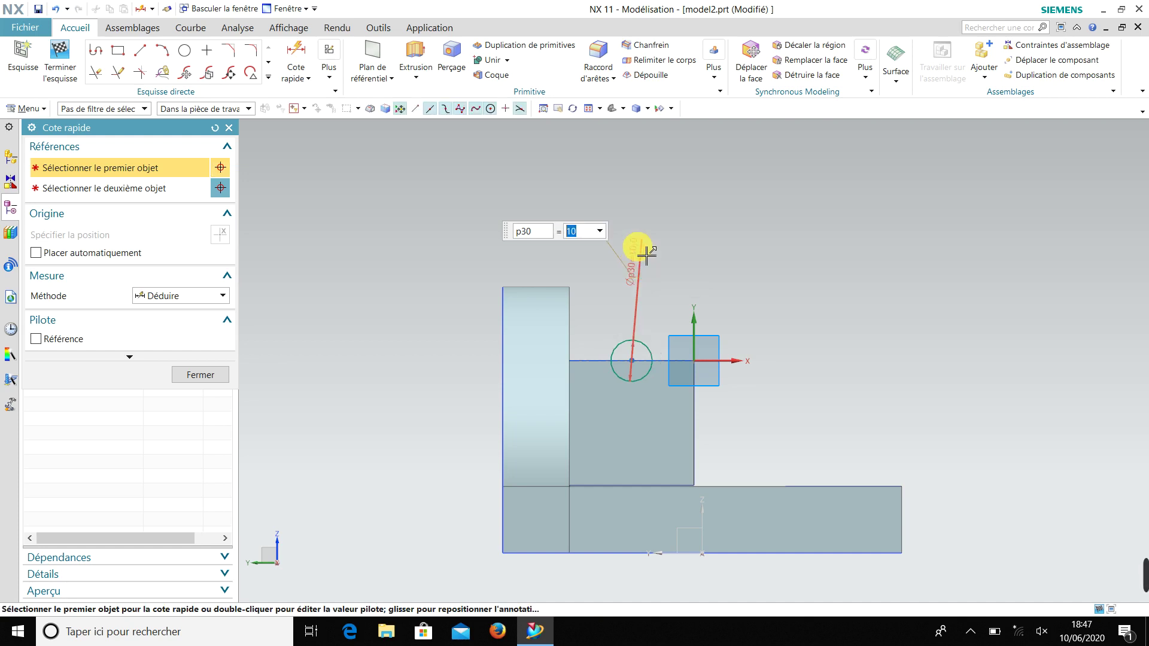
click(231, 130)
Step: Extrude the 10 mm circle with both start and end limits through all, subtracting it from the block
middle_drag(479, 237, 441, 268)
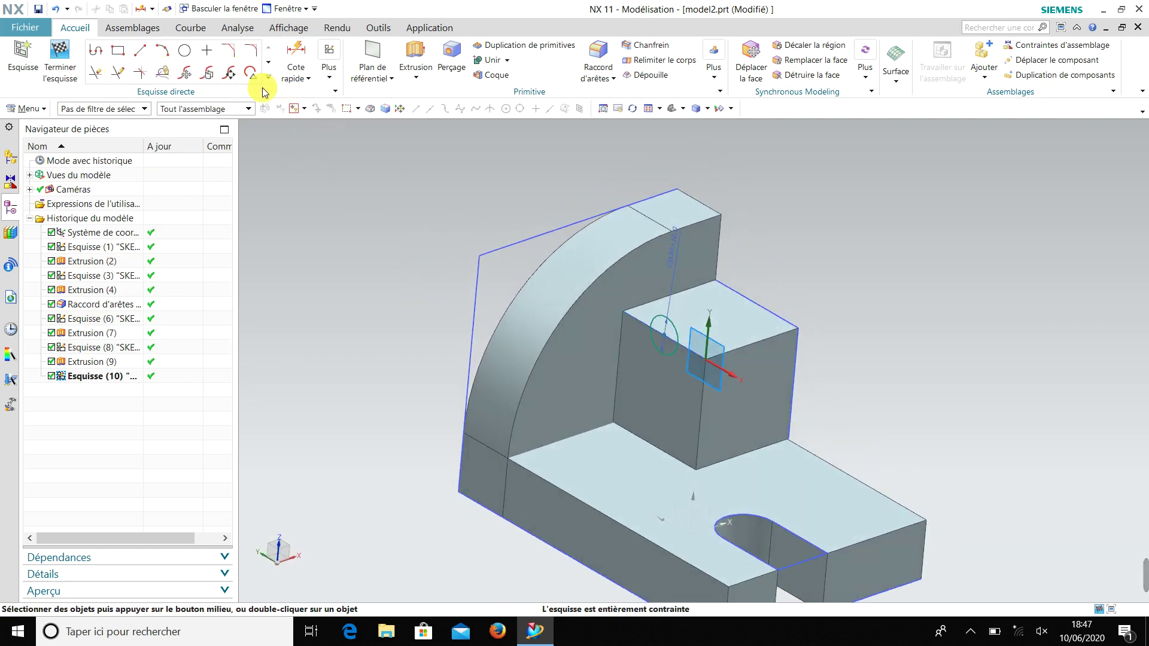
click(430, 94)
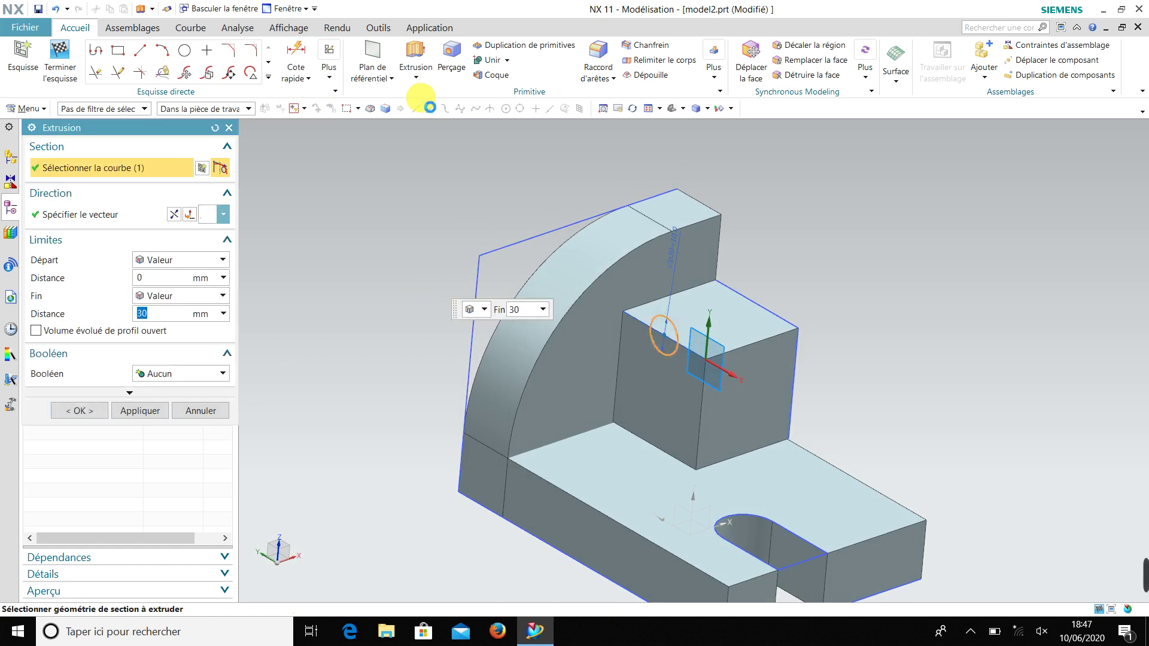
click(197, 317)
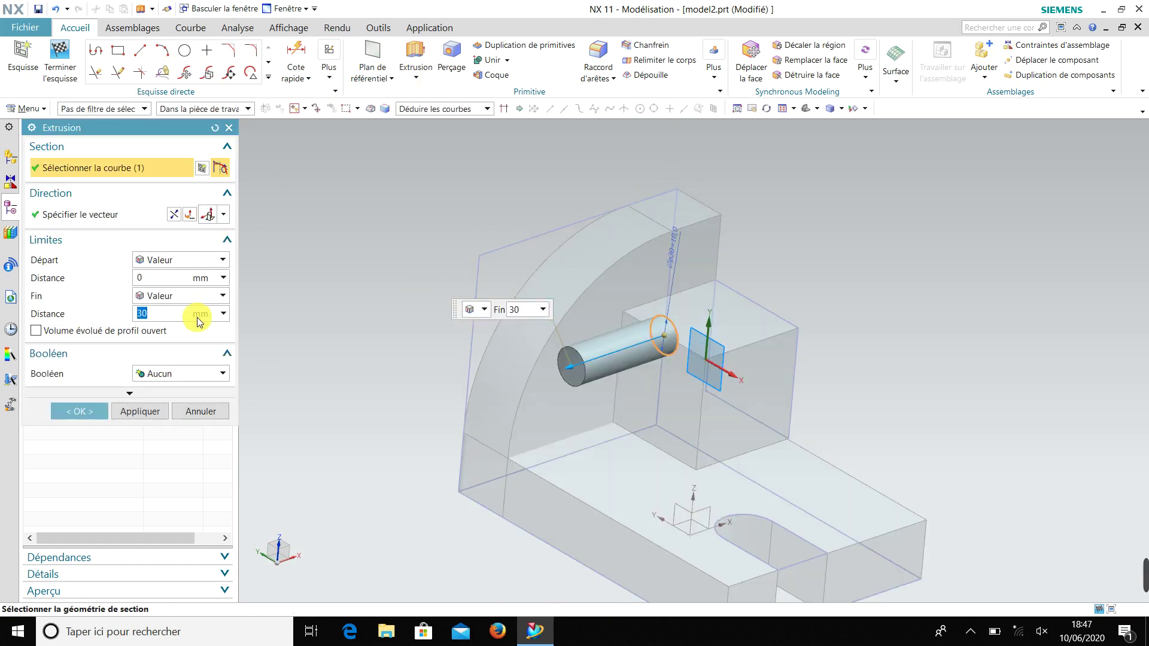
click(210, 375)
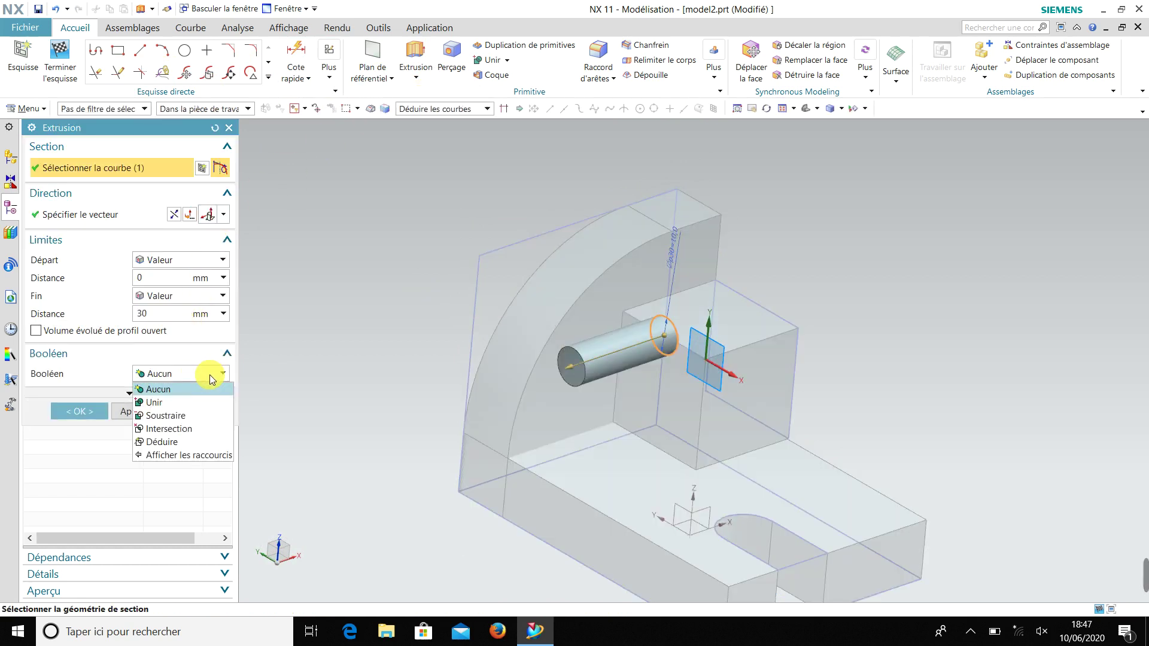
click(175, 415)
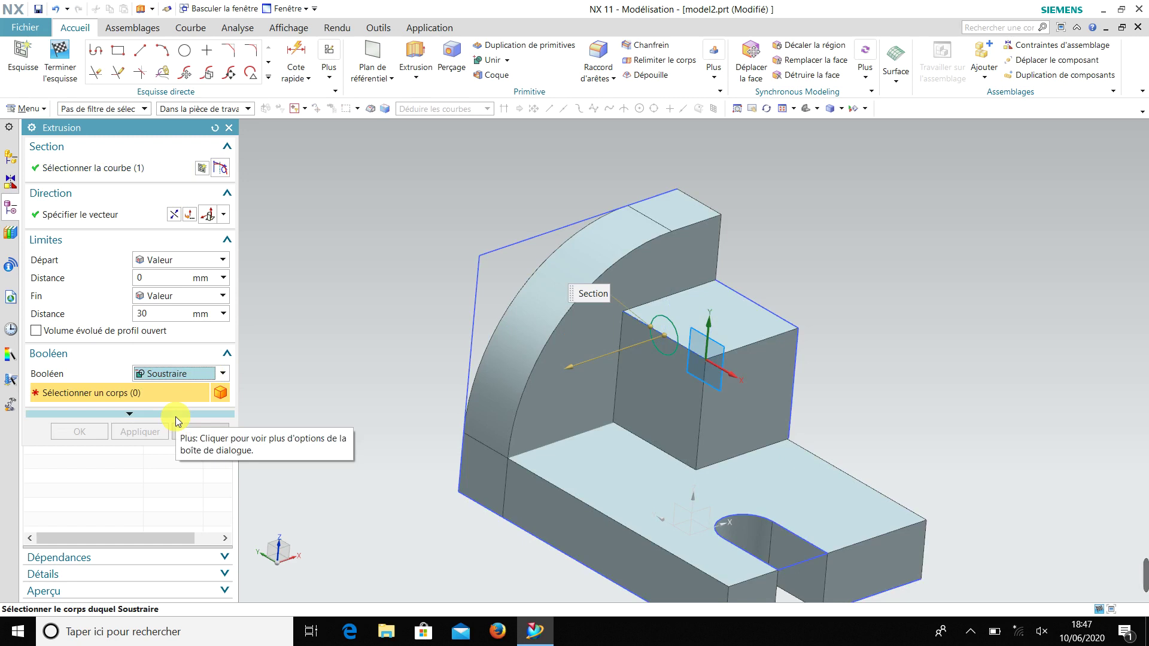
click(663, 371)
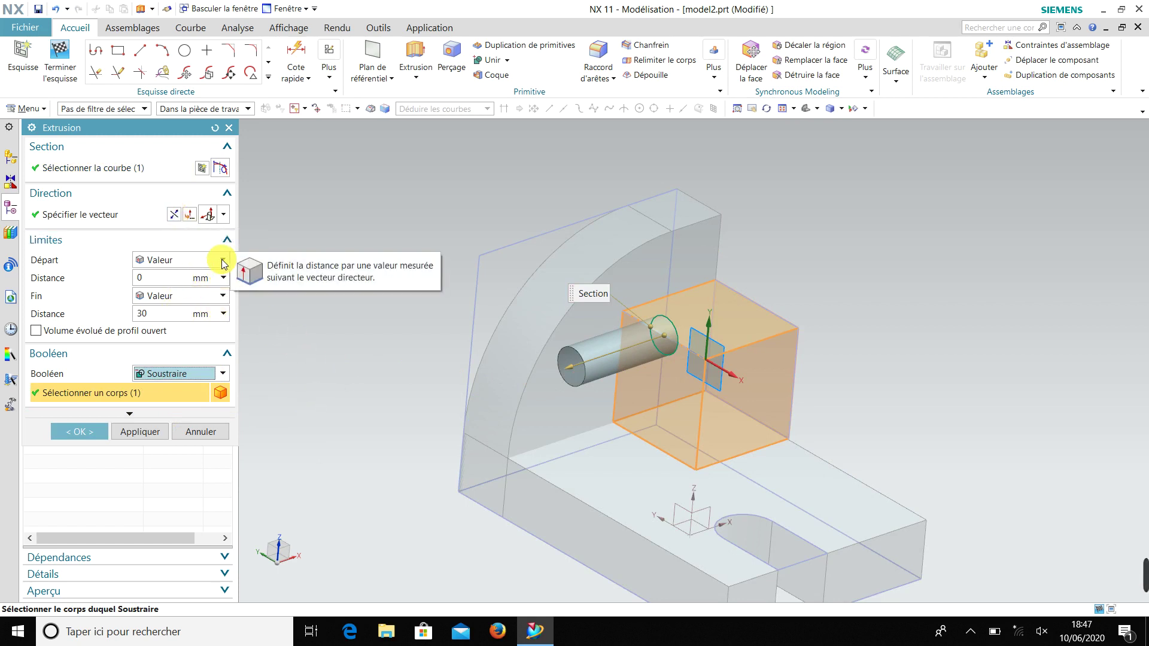
click(223, 296)
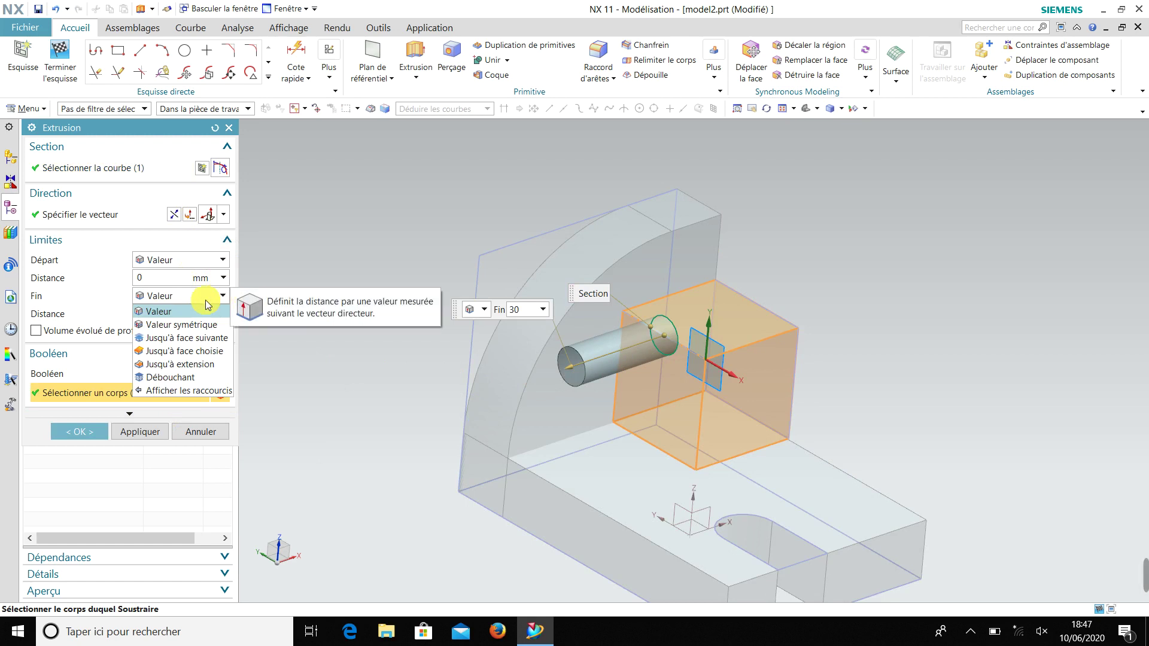
click(193, 377)
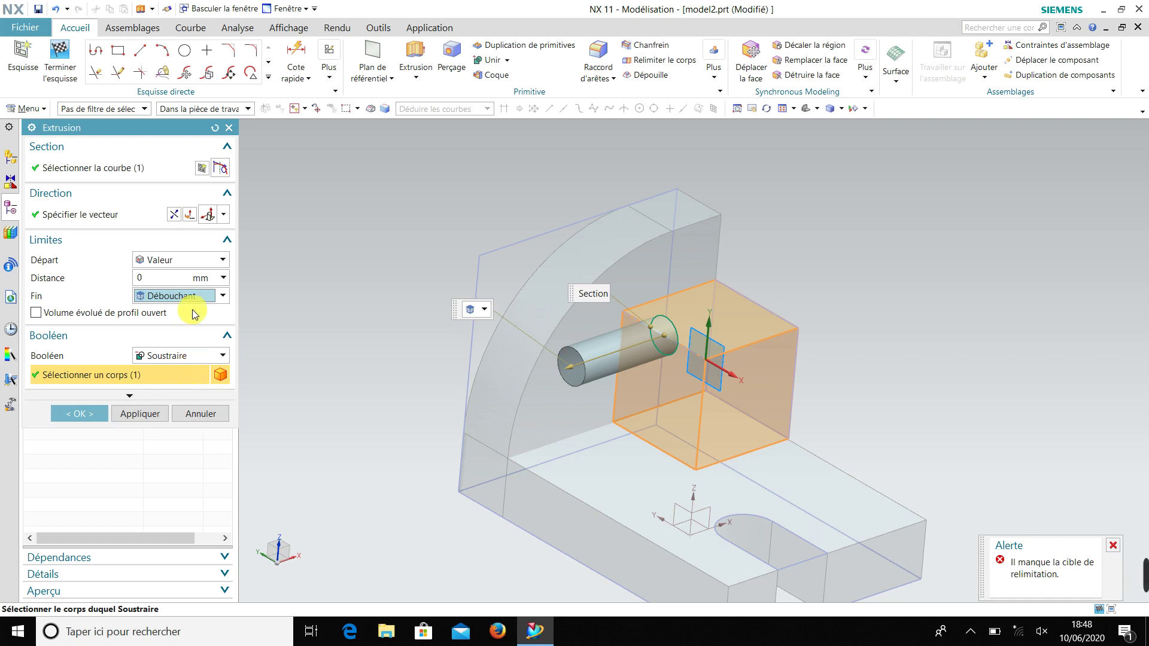
click(203, 258)
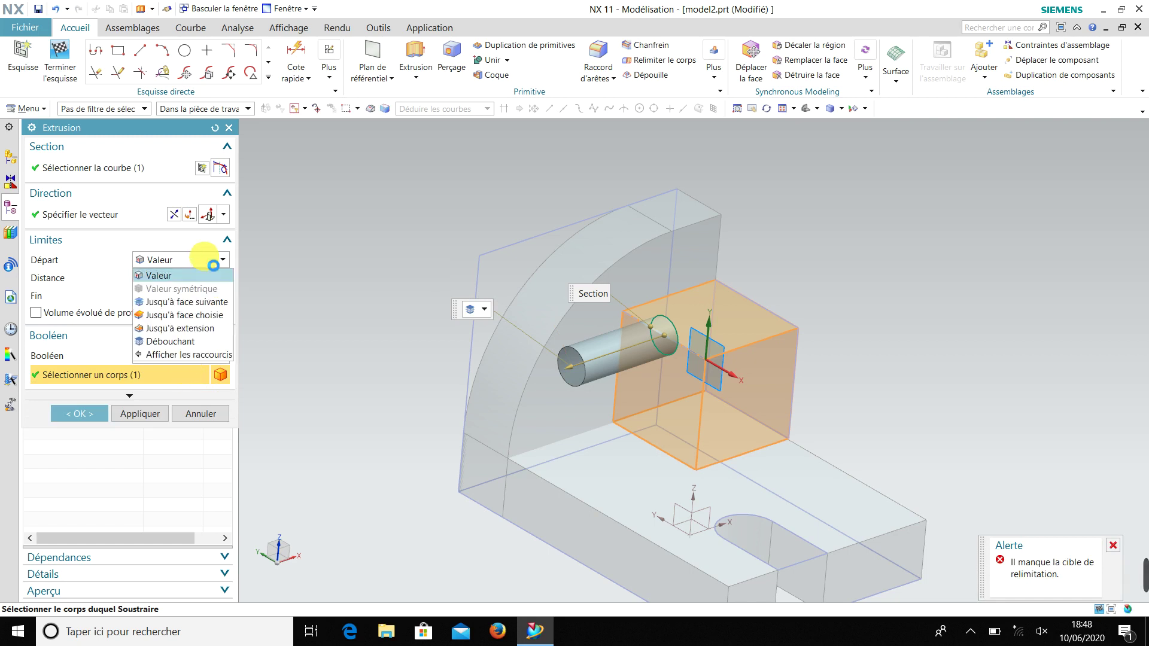
click(178, 341)
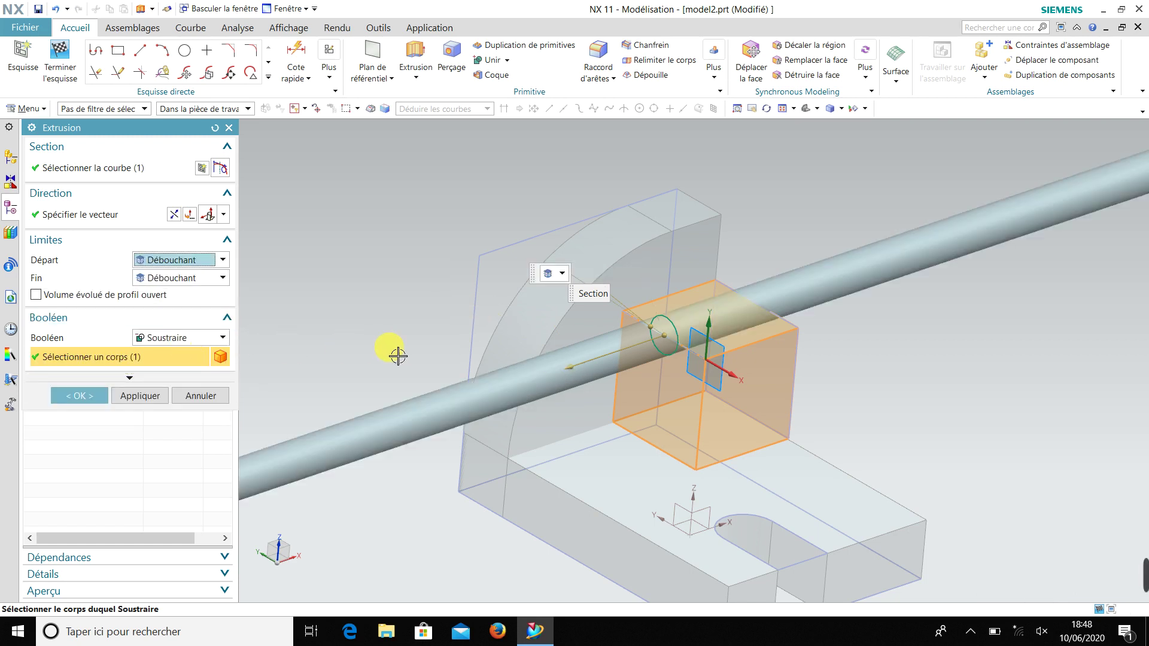
scroll(398, 353, down, 4)
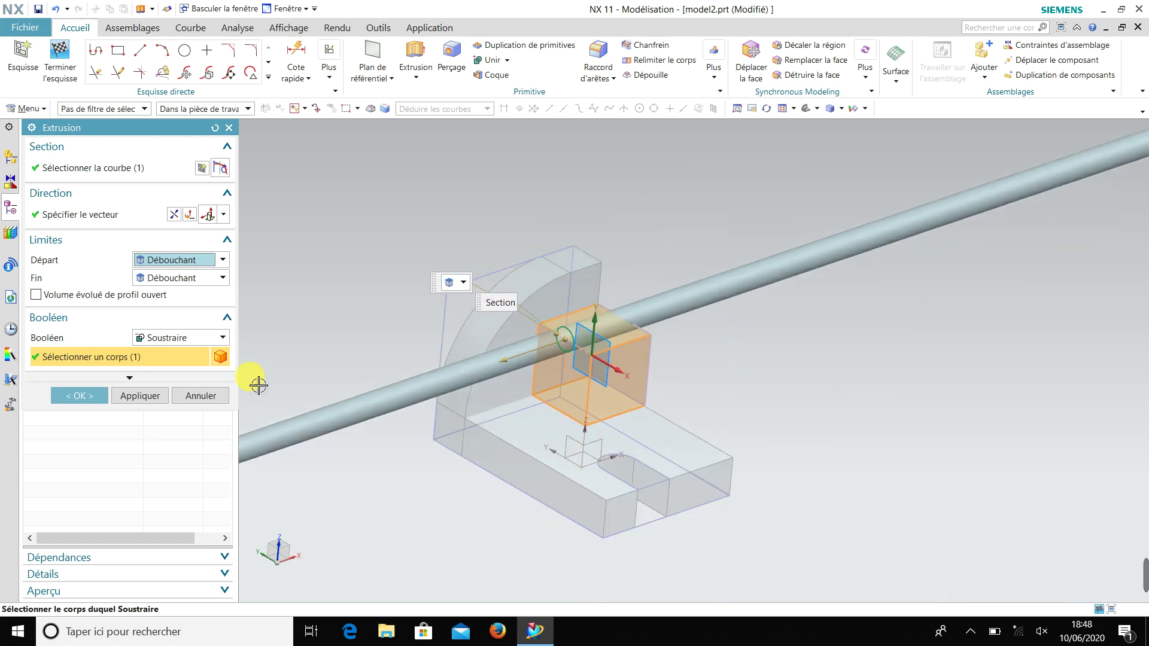
click(91, 394)
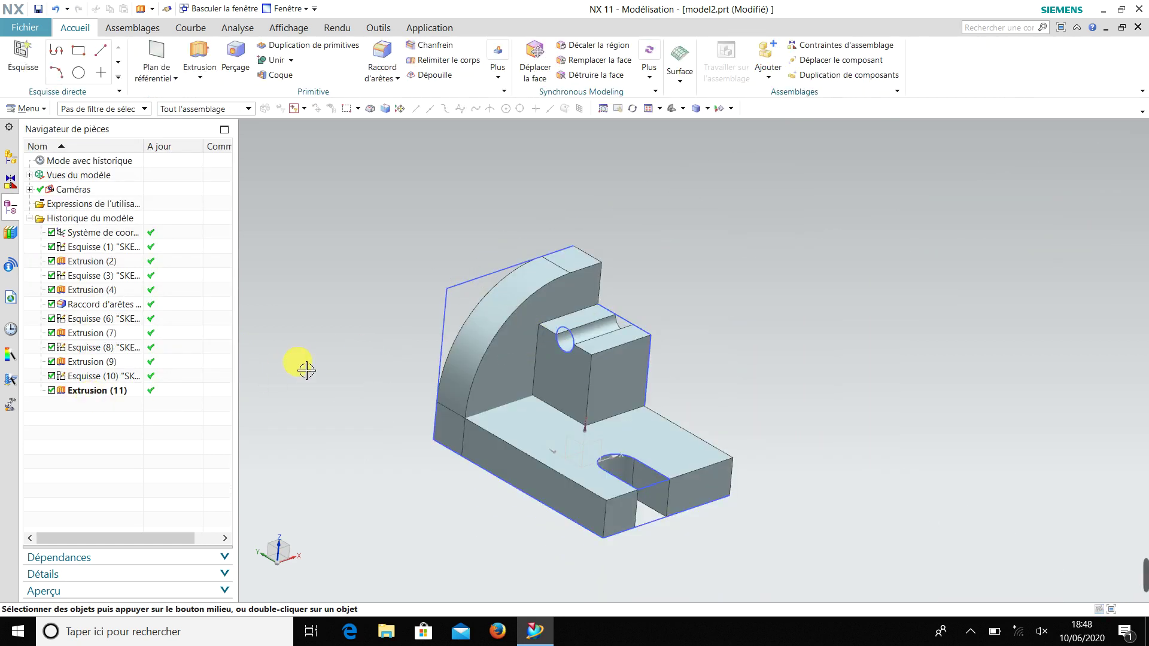
Step: Examine the groove in the block's top and the joint between the block's outer face and the base plate
scroll(576, 348, up, 6)
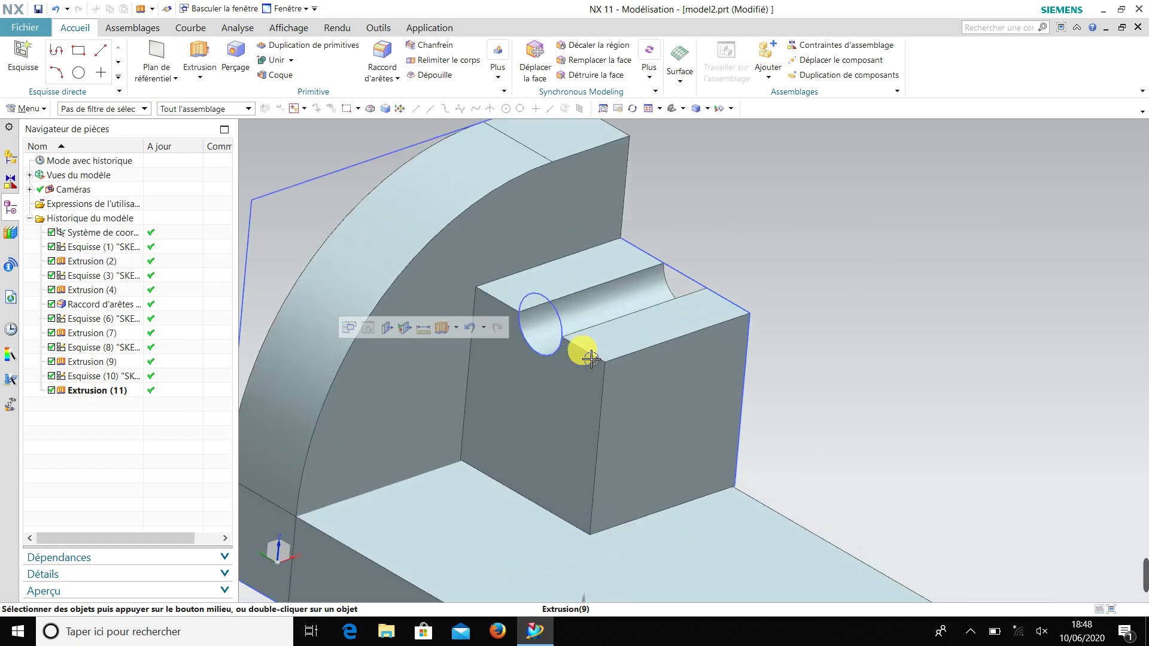
scroll(591, 377, down, 3)
middle_drag(589, 392, 542, 376)
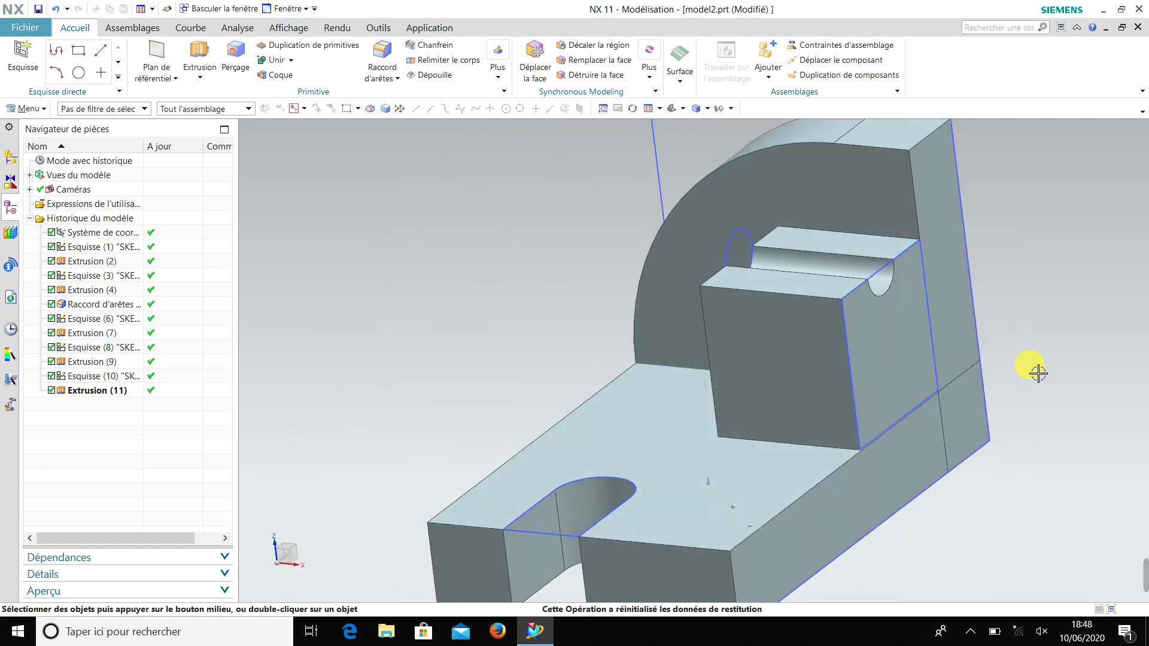
mouse_move(1142, 590)
scroll(884, 423, down, 2)
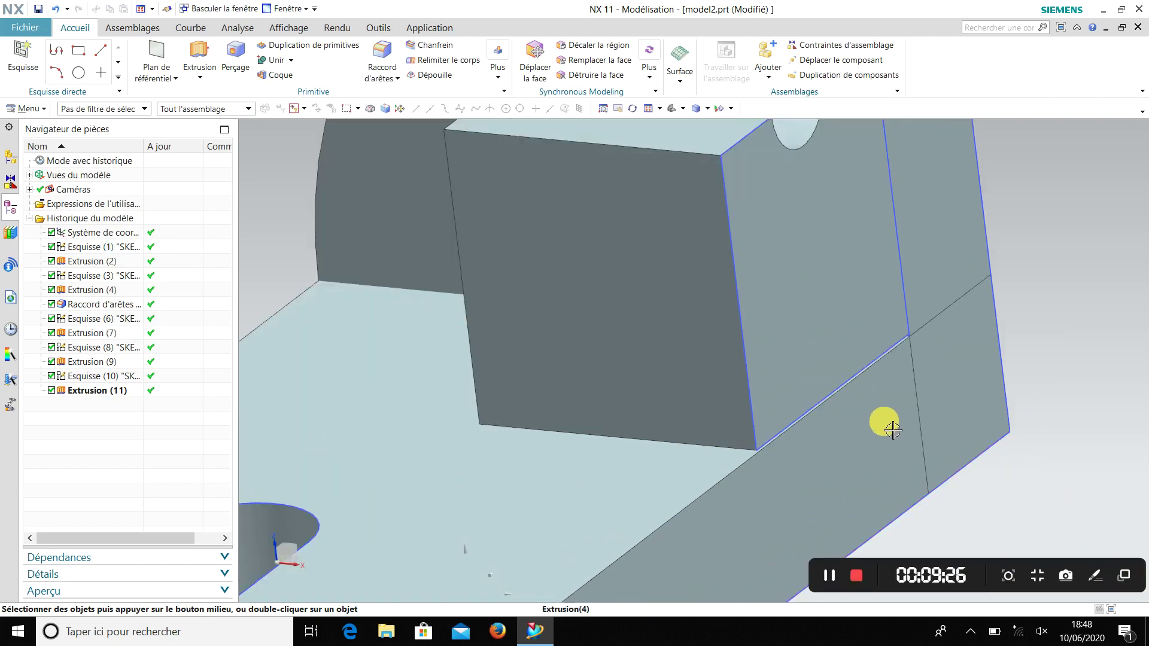
scroll(820, 487, up, 5)
mouse_move(820, 487)
middle_down()
mouse_move(859, 495)
mouse_move(862, 471)
mouse_move(825, 495)
mouse_move(810, 474)
middle_up()
scroll(810, 487, up, 1)
scroll(817, 495, down, 4)
scroll(817, 495, down, 2)
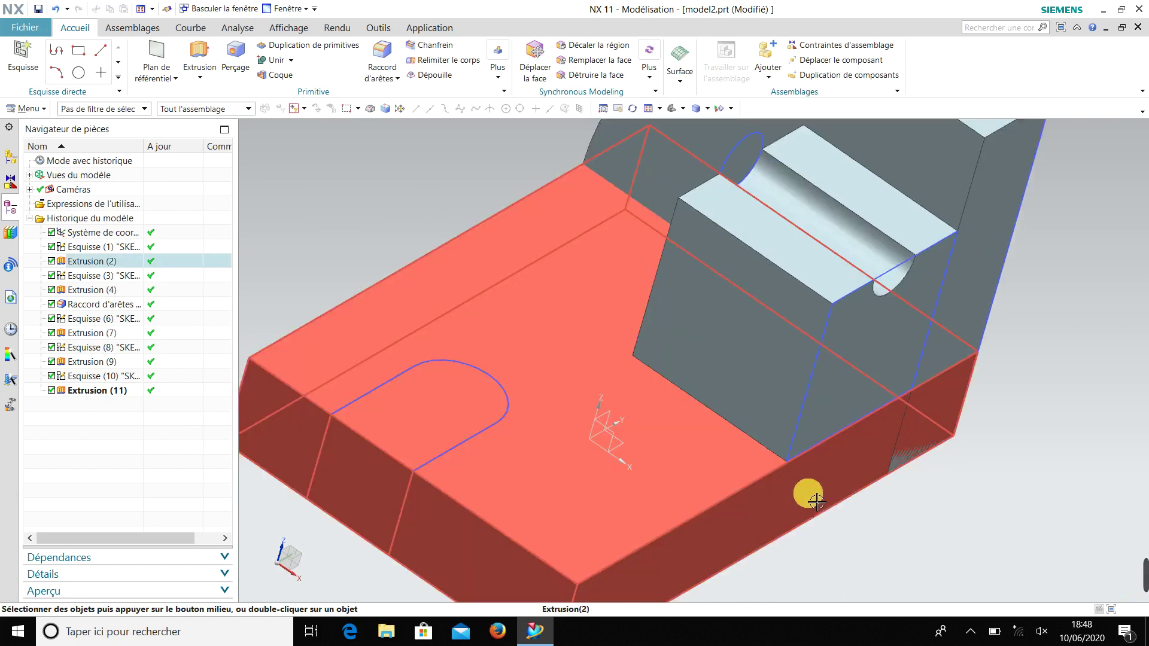
Step: Create a sketch on the base plate's long outer side face beneath the block
click(22, 64)
click(777, 488)
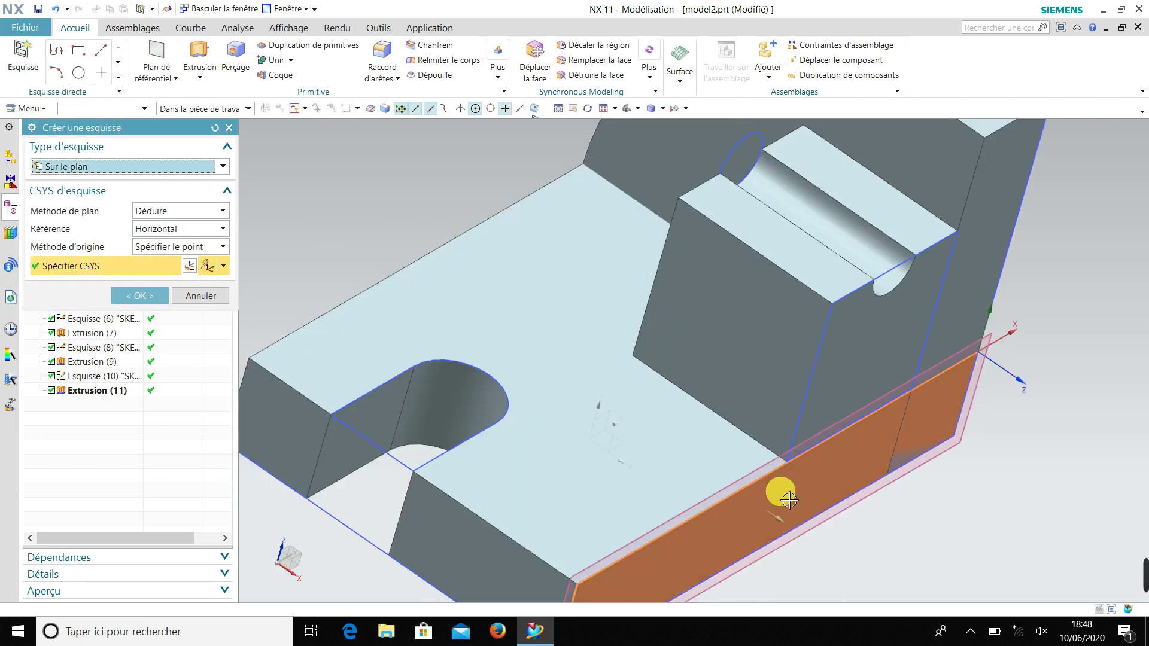
click(131, 300)
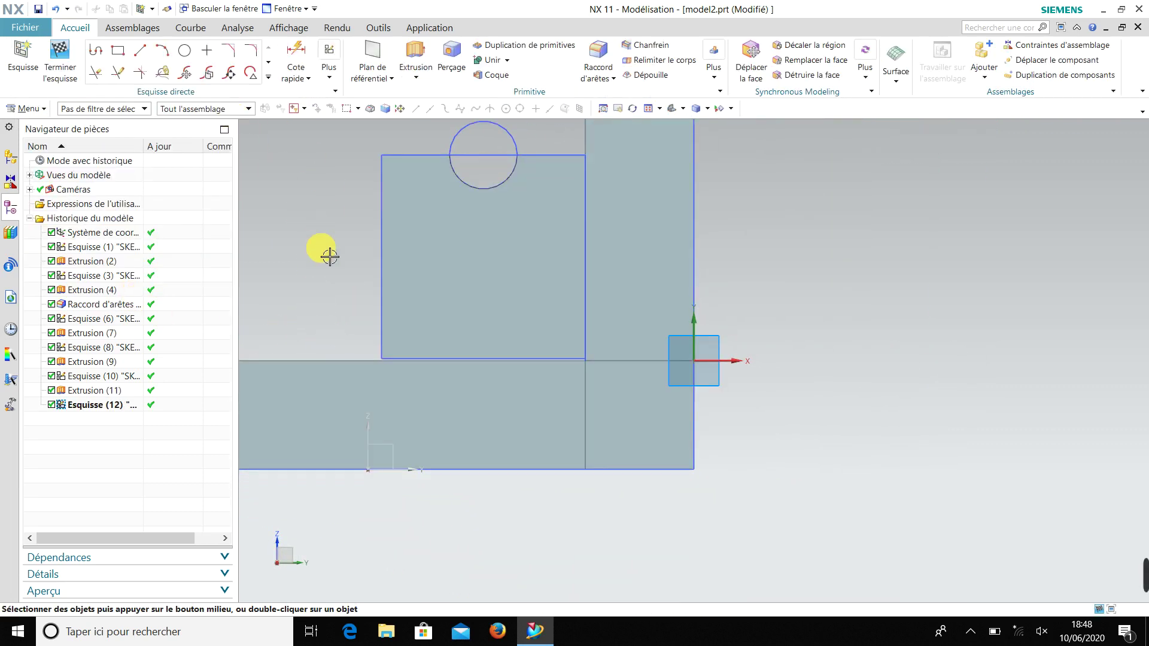
Step: Start a rectangle in the sketch at the block's lower corner, near the base plate's top edge
scroll(330, 256, up, 1)
scroll(326, 262, down, 2)
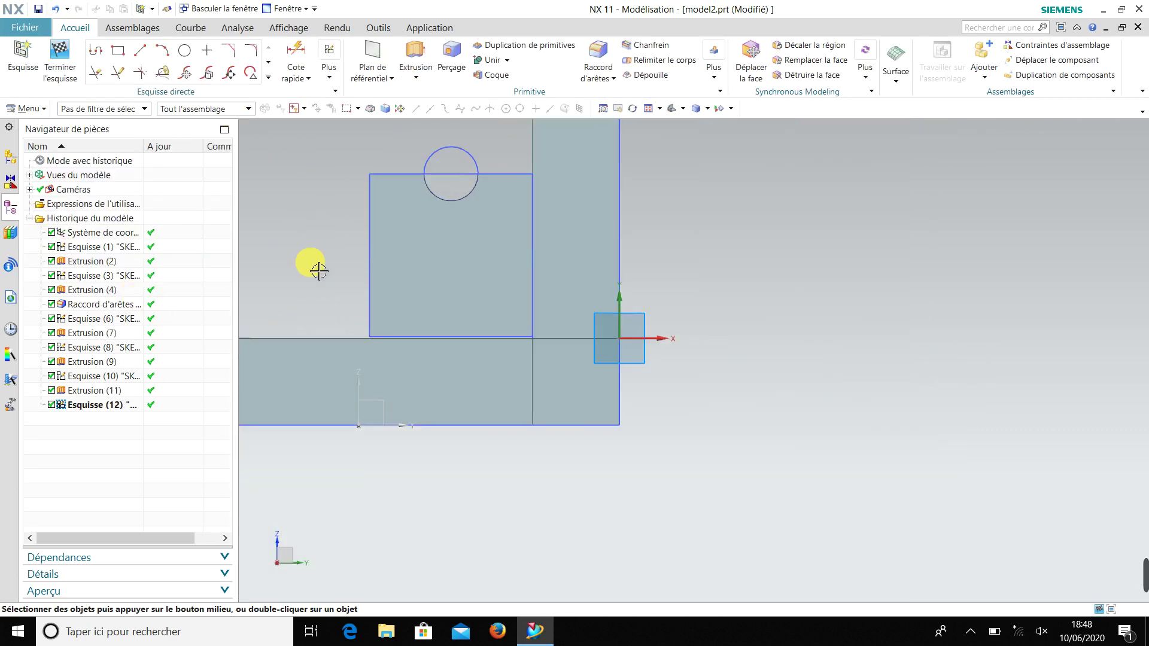
click(118, 50)
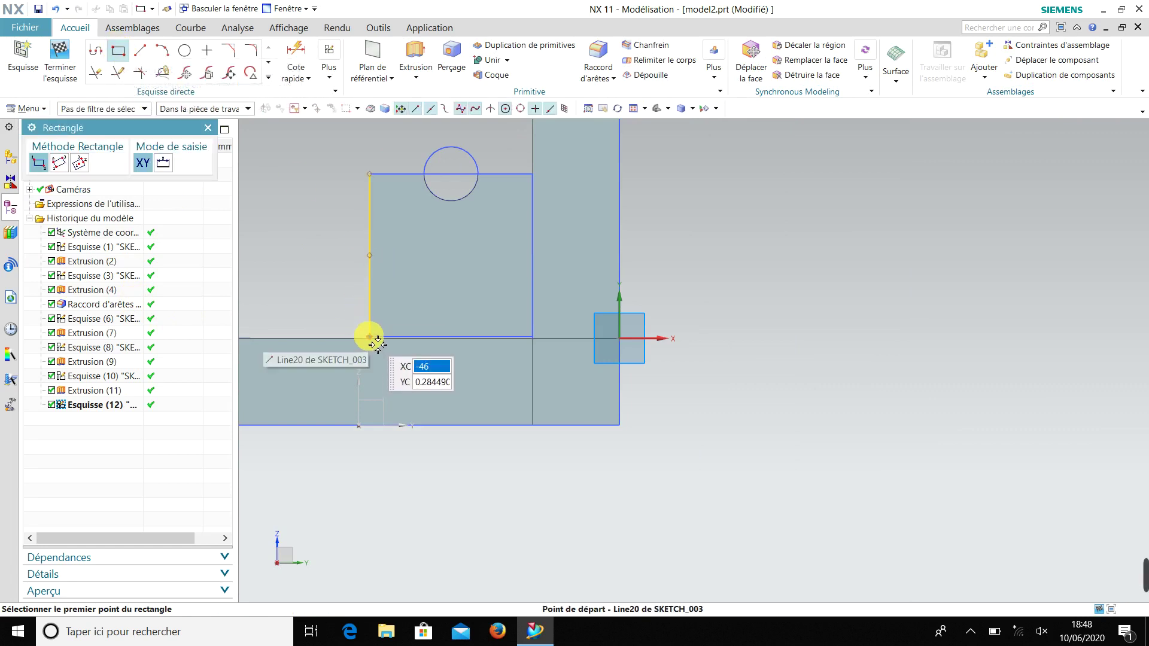